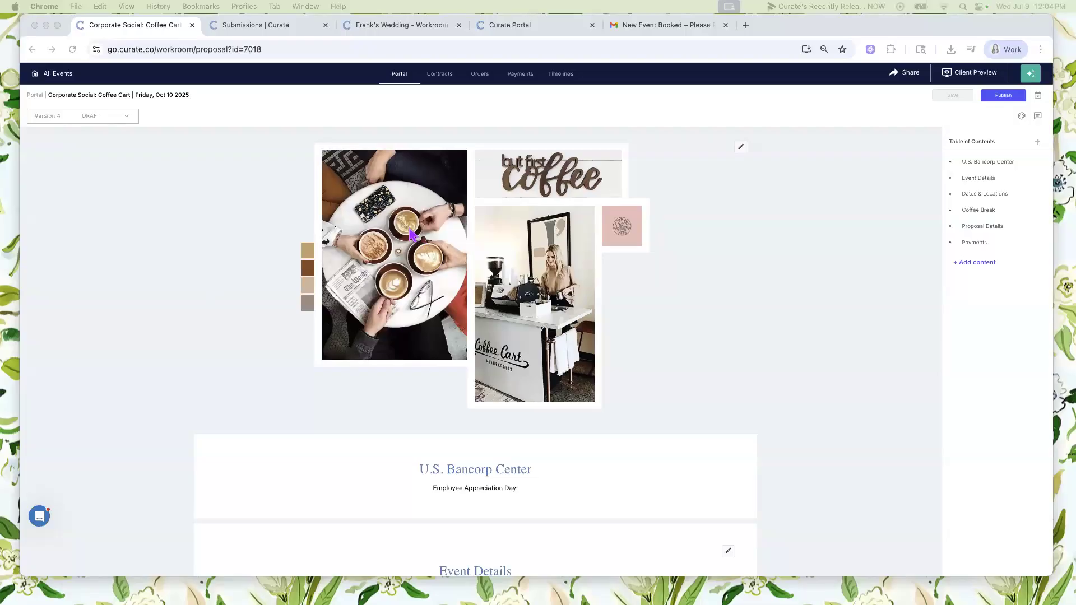
- Open the coffee cart event's order in Recipe View and examine the recipes and unit prices of its items
{"action": "left_click", "coordinate": [489, 80]}
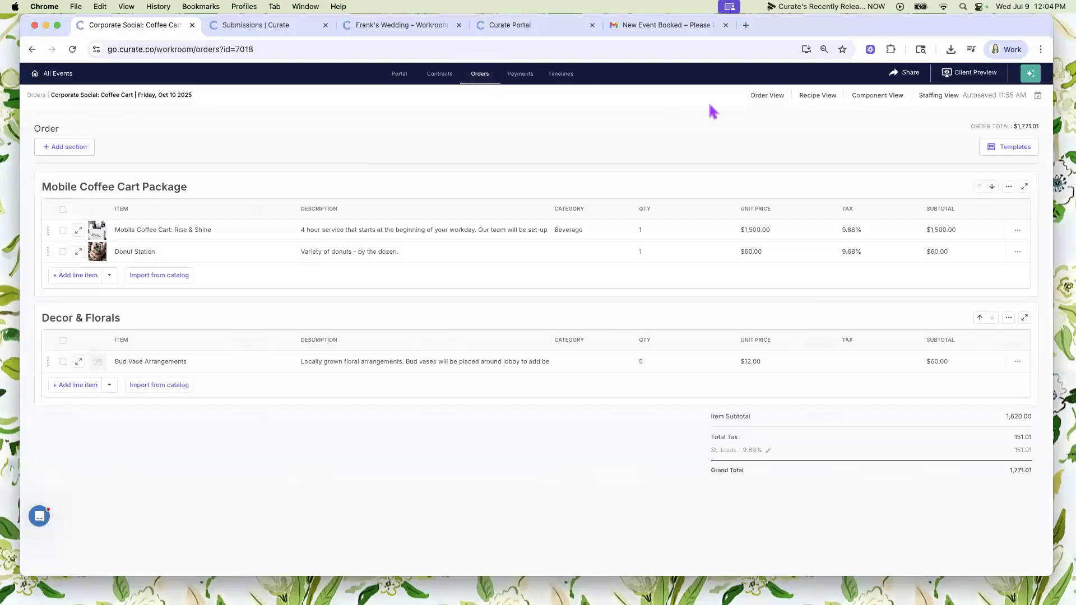
{"action": "left_click", "coordinate": [822, 97]}
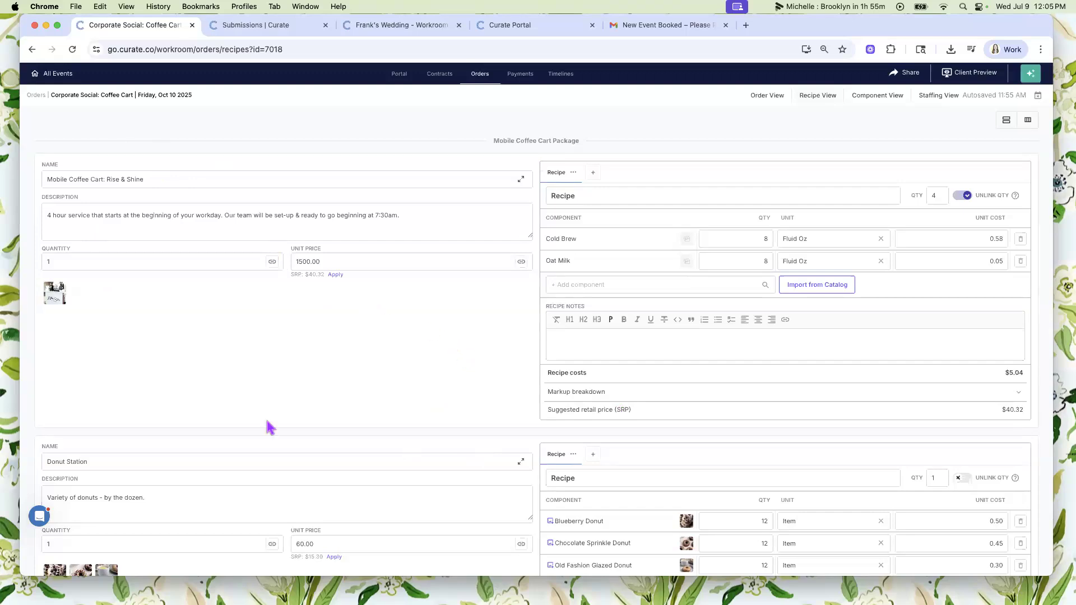
{"action": "scroll", "coordinate": [267, 423], "scroll_direction": "down", "scroll_amount": 10}
{"action": "scroll", "coordinate": [383, 411], "scroll_direction": "up", "scroll_amount": 7}
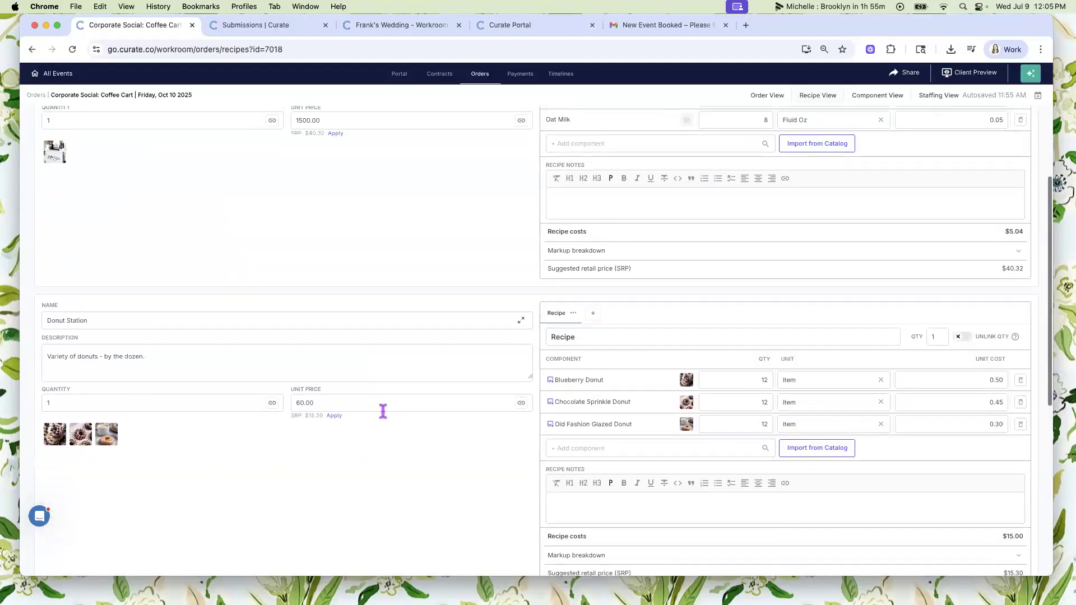
{"action": "scroll", "coordinate": [320, 192], "scroll_direction": "up", "scroll_amount": 5}
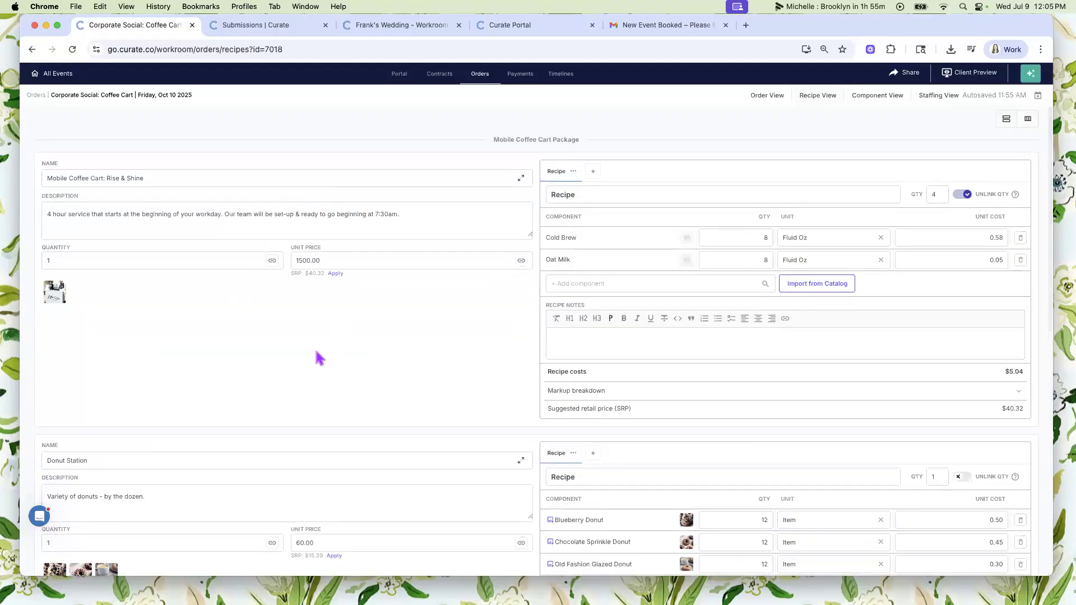
{"action": "scroll", "coordinate": [319, 359], "scroll_direction": "down", "scroll_amount": 15}
{"action": "scroll", "coordinate": [312, 439], "scroll_direction": "up", "scroll_amount": 5}
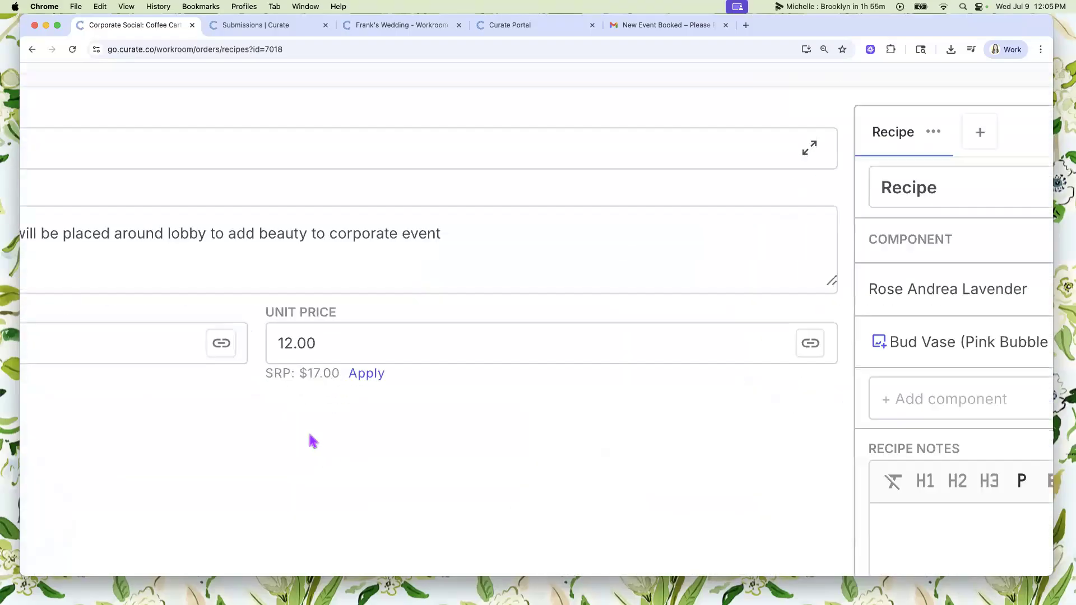
- Apply the suggested retail price of $17.00 as the unit price of the Bud Vase Arrangements
{"action": "scroll", "coordinate": [312, 440], "scroll_direction": "up", "scroll_amount": 3}
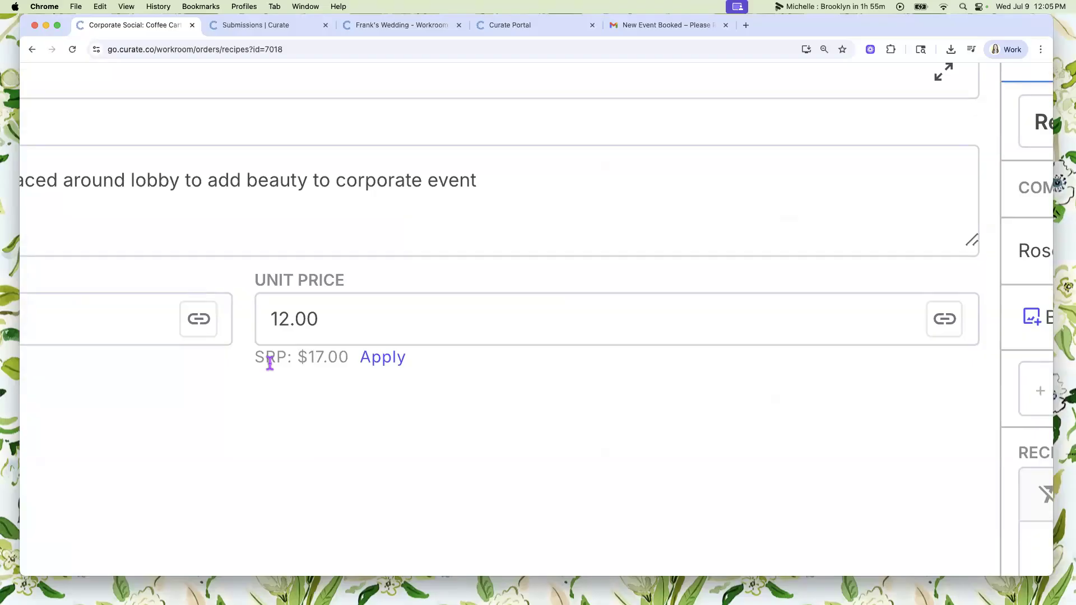
{"action": "scroll", "coordinate": [424, 398], "scroll_direction": "down", "scroll_amount": 5}
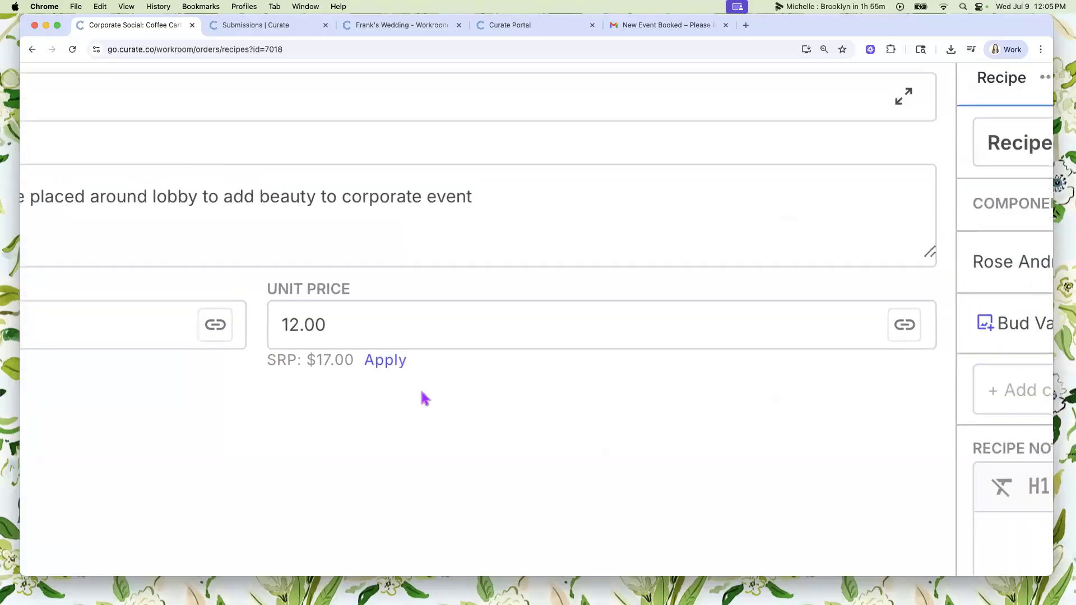
{"action": "scroll", "coordinate": [424, 399], "scroll_direction": "down", "scroll_amount": 3}
{"action": "scroll", "coordinate": [445, 387], "scroll_direction": "down", "scroll_amount": 5}
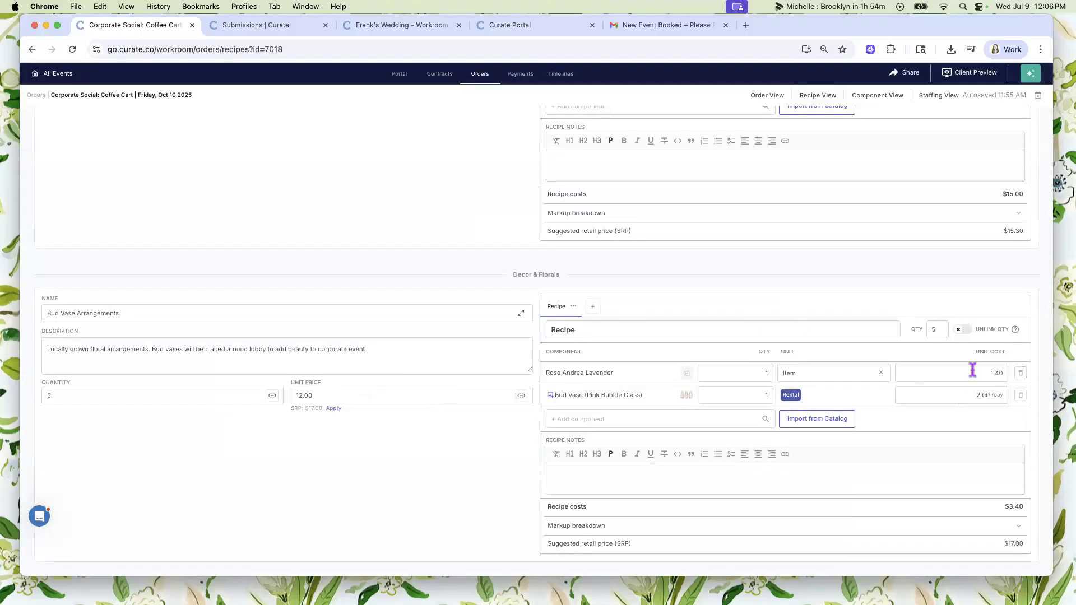
{"action": "left_click", "coordinate": [334, 408]}
{"action": "scroll", "coordinate": [424, 299], "scroll_direction": "up", "scroll_amount": 15}
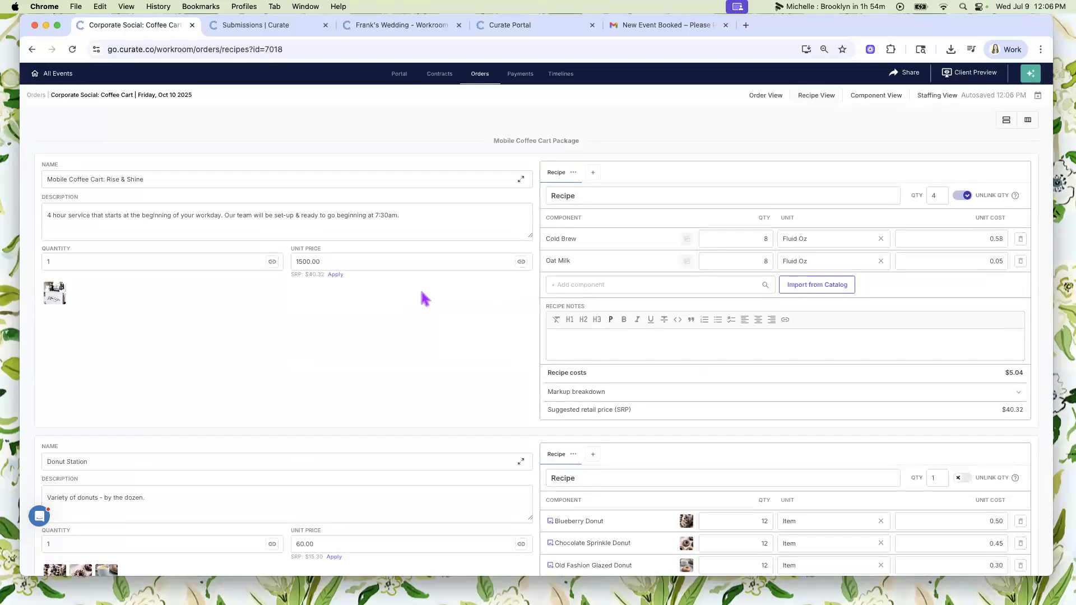
- Open the order's Component View and expand the Cold Brew, Oat Milk and Rose Andrea Lavender rows
{"action": "left_click", "coordinate": [881, 98]}
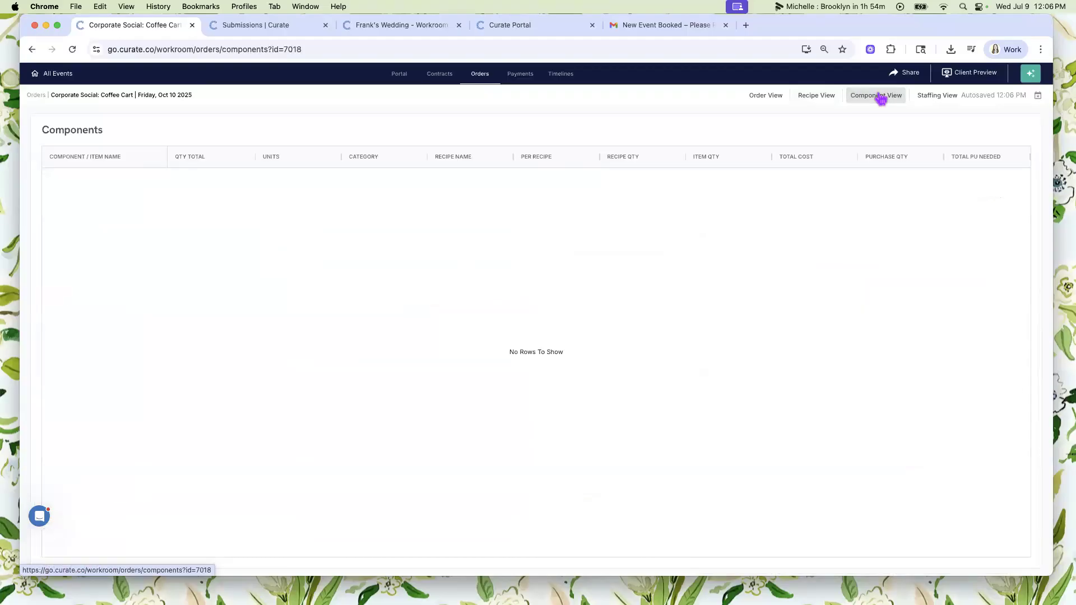
{"action": "left_click", "coordinate": [53, 177]}
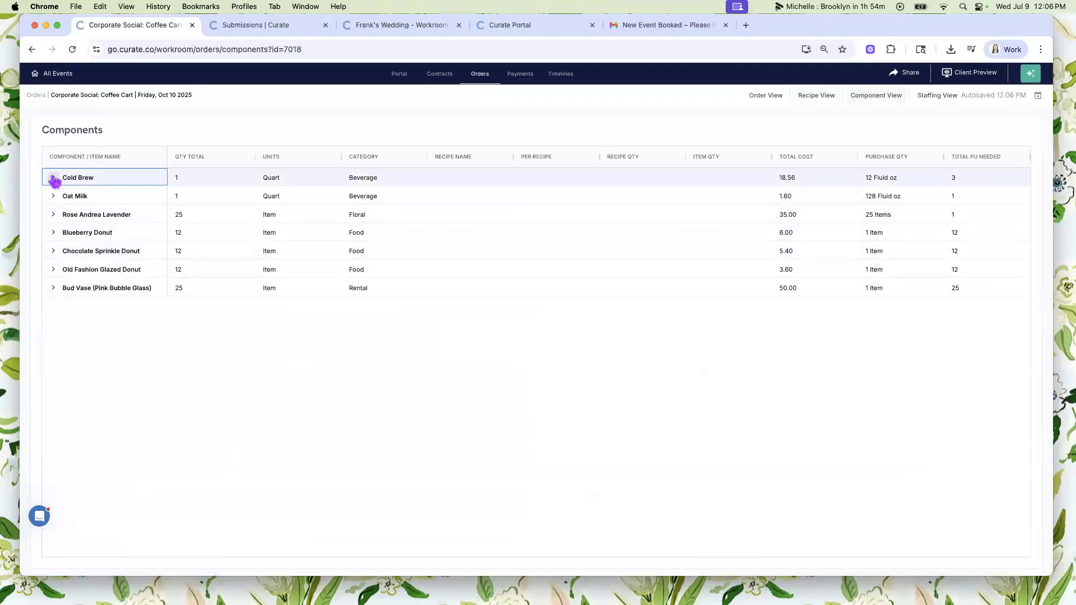
{"action": "left_click", "coordinate": [53, 215]}
{"action": "left_click", "coordinate": [53, 251]}
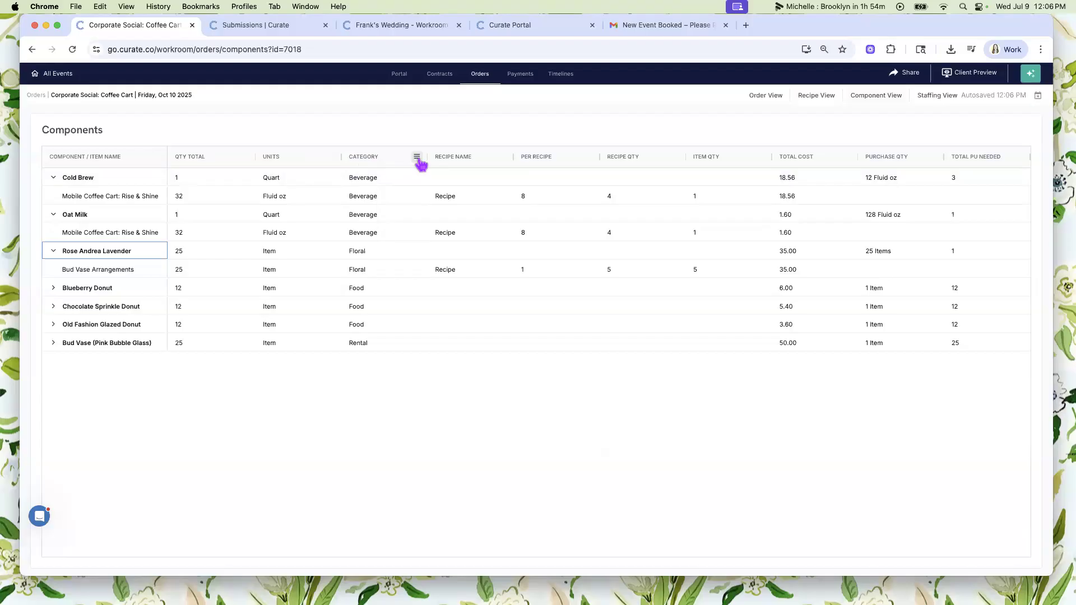
- Group the components by category and expand the Beverage, Floral, Food and Rental groups
{"action": "left_click", "coordinate": [417, 157]}
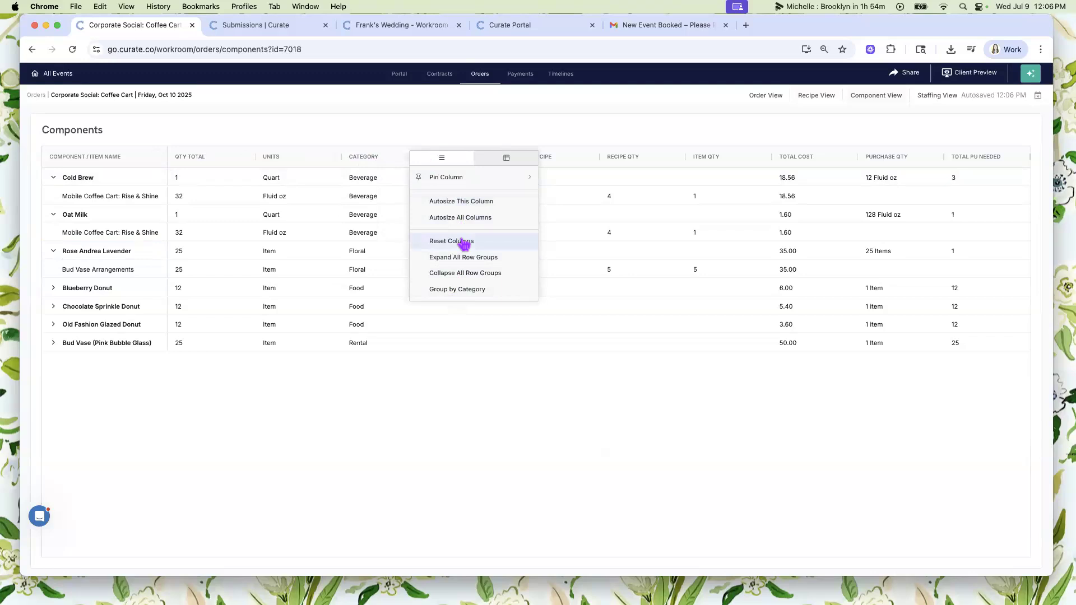
{"action": "left_click", "coordinate": [479, 295]}
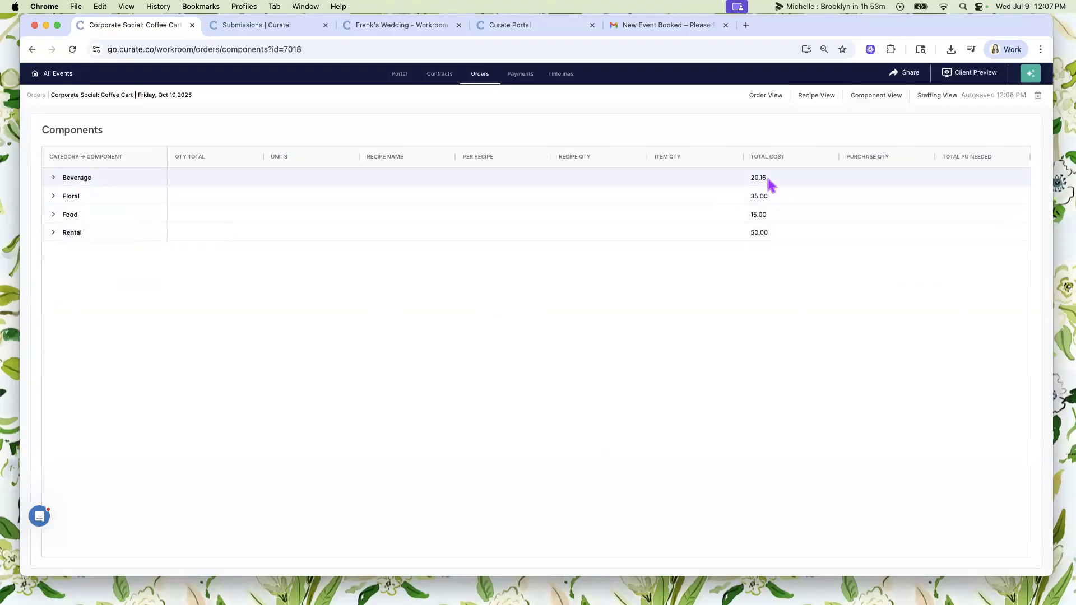
{"action": "left_click", "coordinate": [53, 178]}
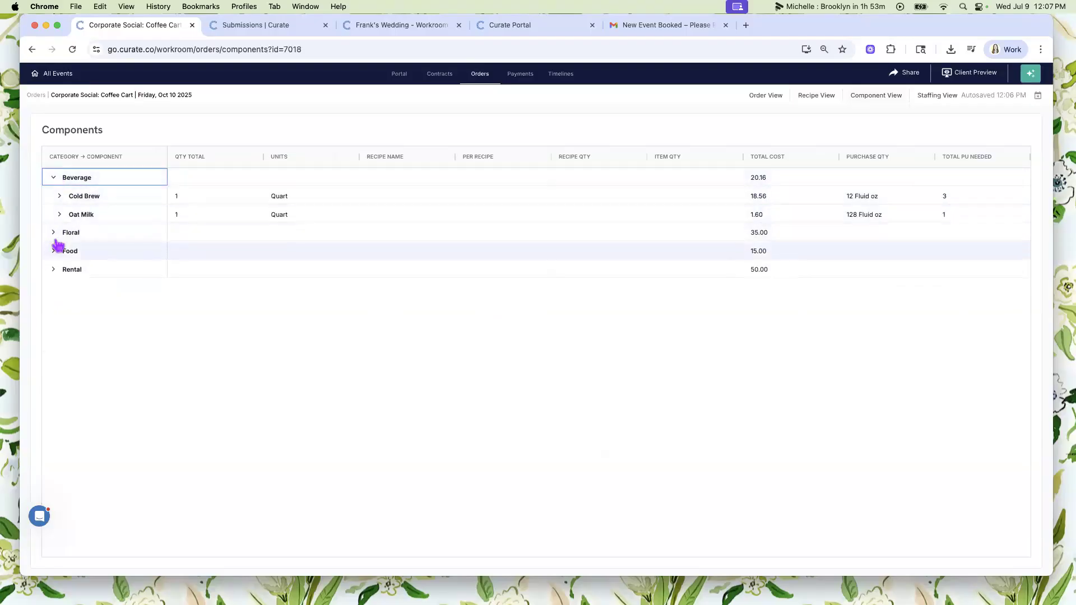
{"action": "left_click", "coordinate": [54, 233]}
{"action": "left_click", "coordinate": [53, 271]}
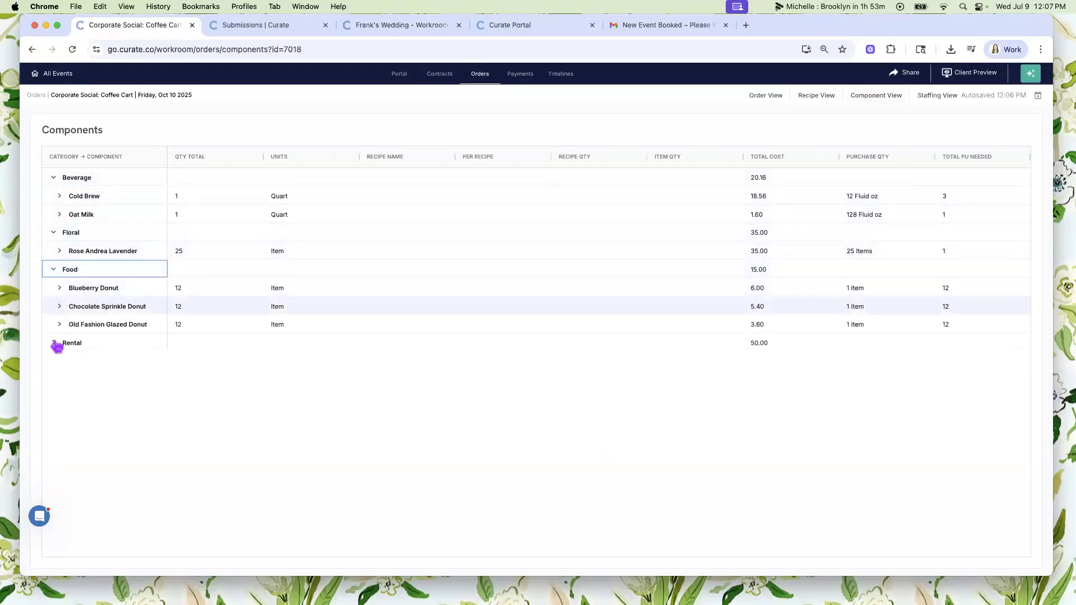
{"action": "left_click", "coordinate": [53, 344]}
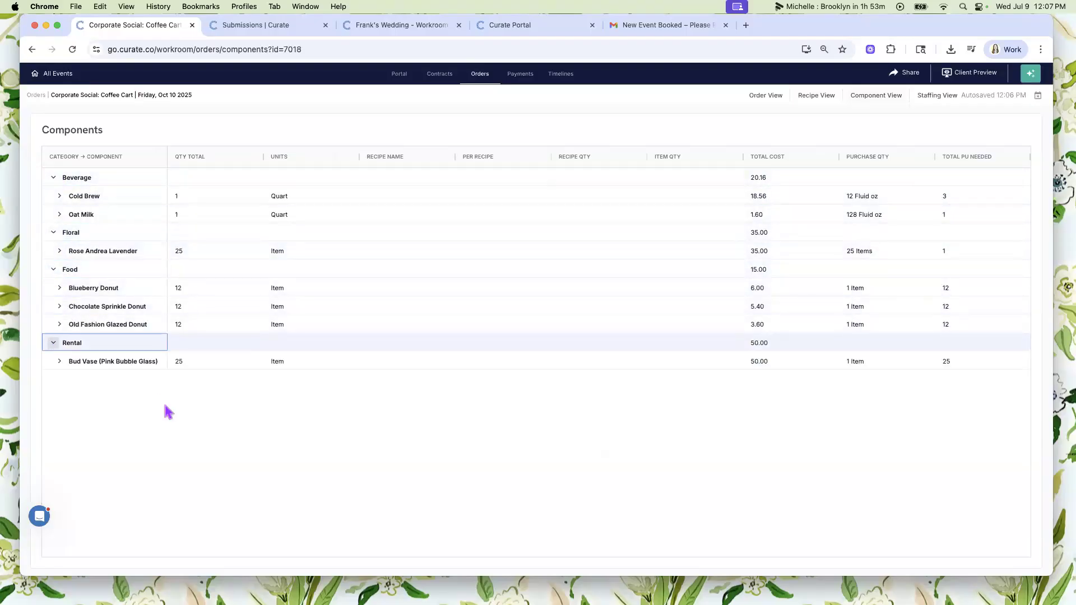
- Collapse the Floral, Food, Rental and Beverage groups in the components table
{"action": "left_click", "coordinate": [53, 233]}
{"action": "left_click", "coordinate": [53, 251]}
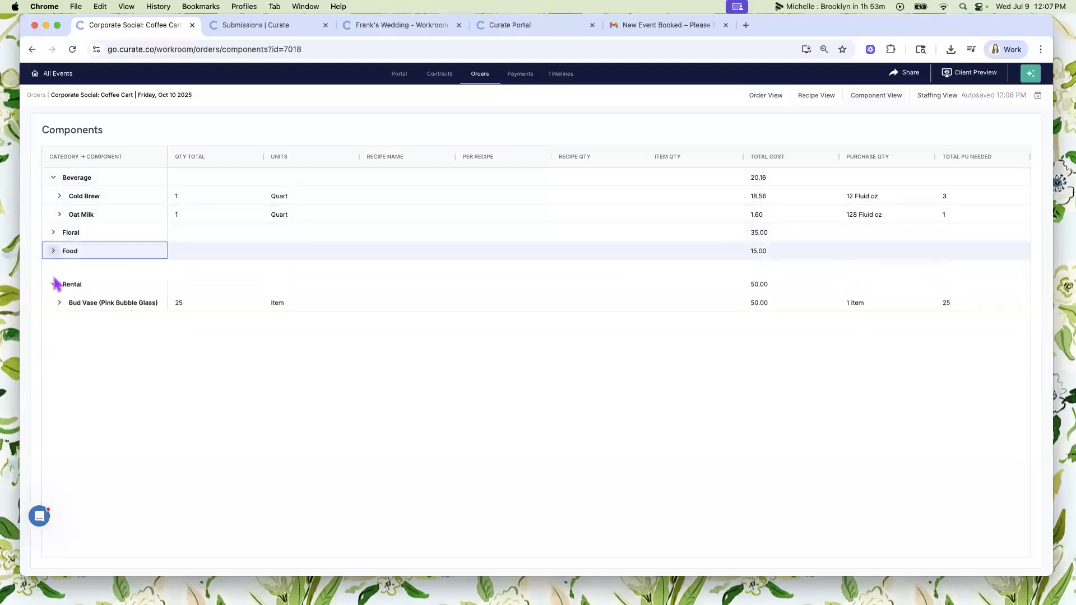
{"action": "left_click", "coordinate": [53, 270]}
{"action": "left_click", "coordinate": [55, 178]}
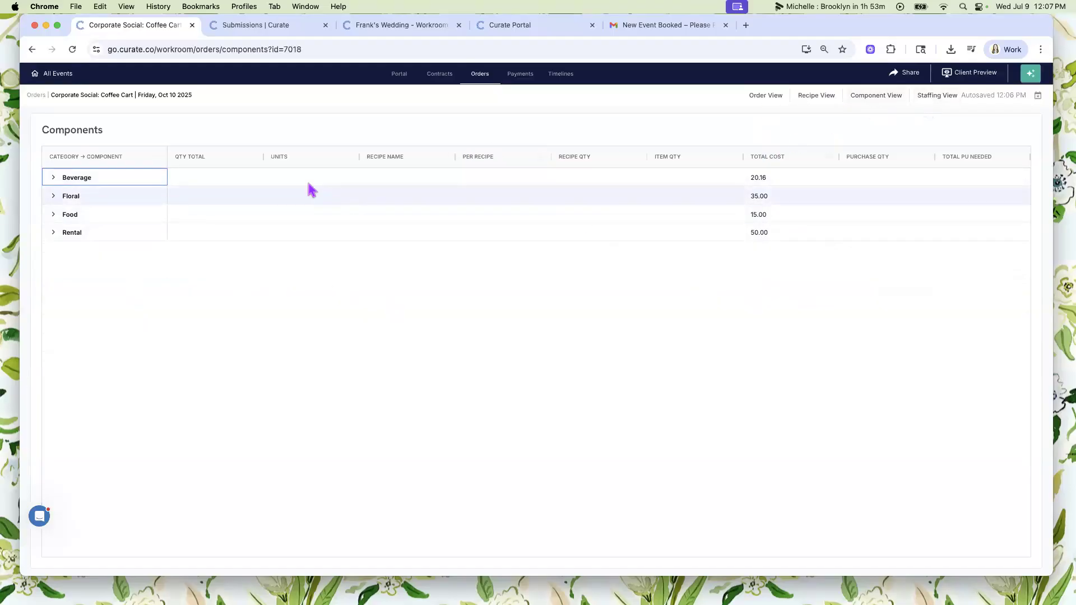
- Un-group all rows in the components table
{"action": "left_click", "coordinate": [253, 158]}
{"action": "left_click", "coordinate": [252, 158]}
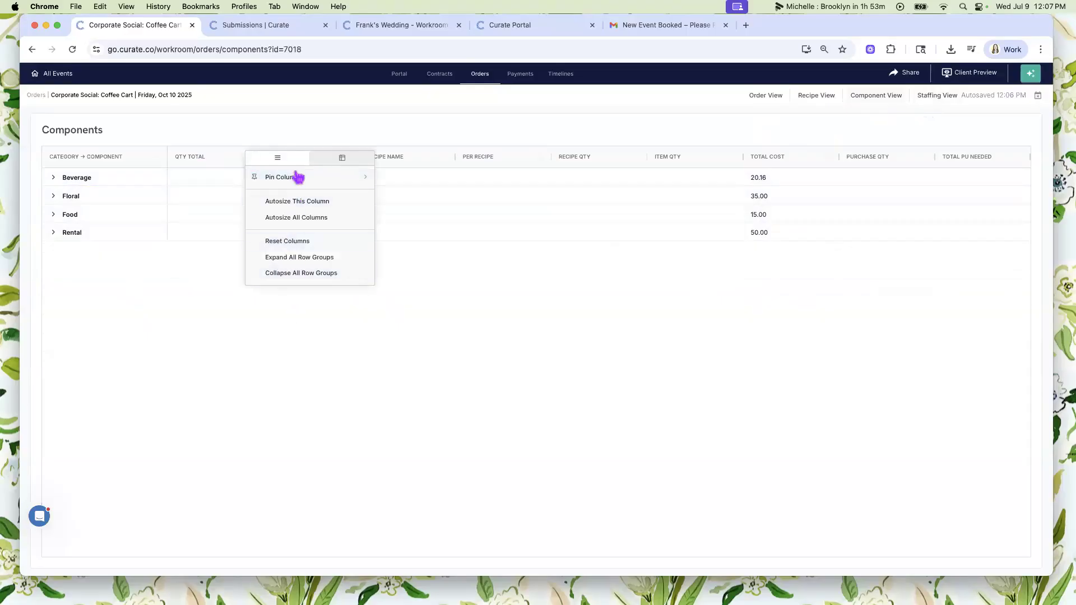
{"action": "left_click", "coordinate": [158, 158]}
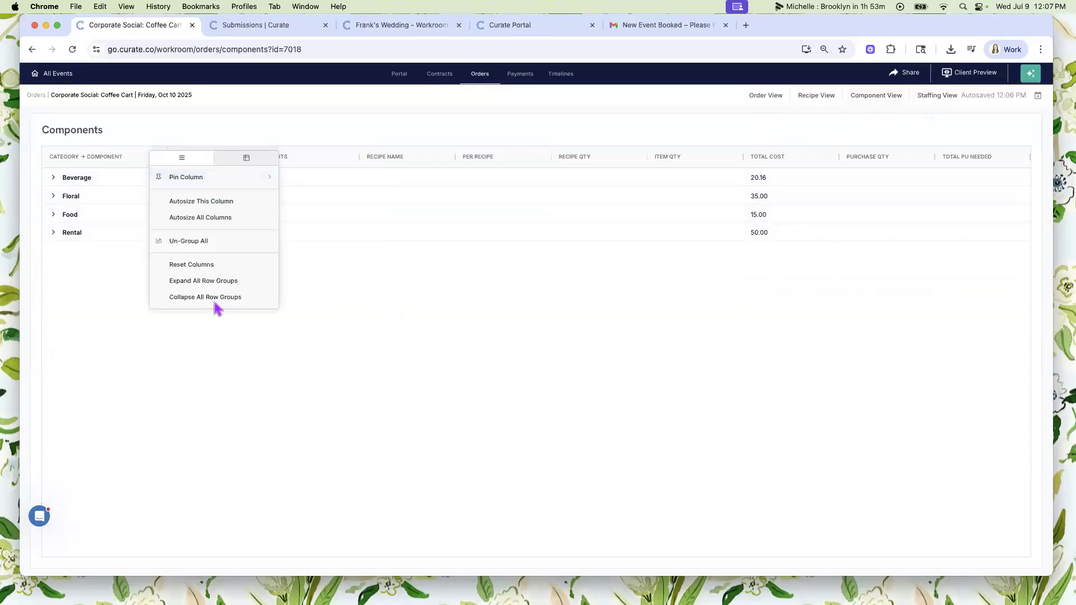
{"action": "mouse_move", "coordinate": [228, 185]}
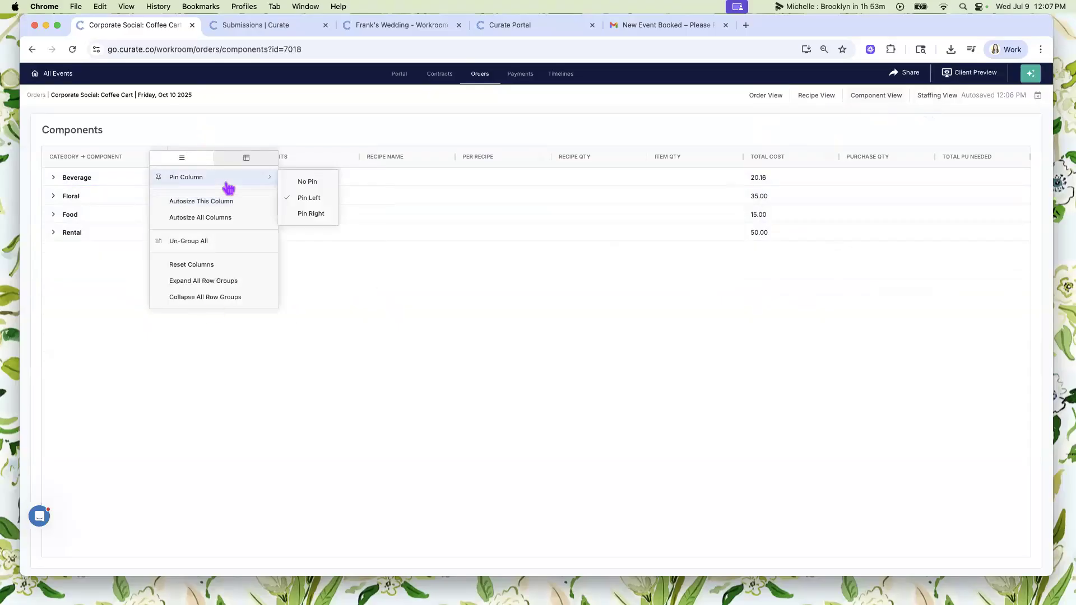
{"action": "left_click", "coordinate": [203, 247]}
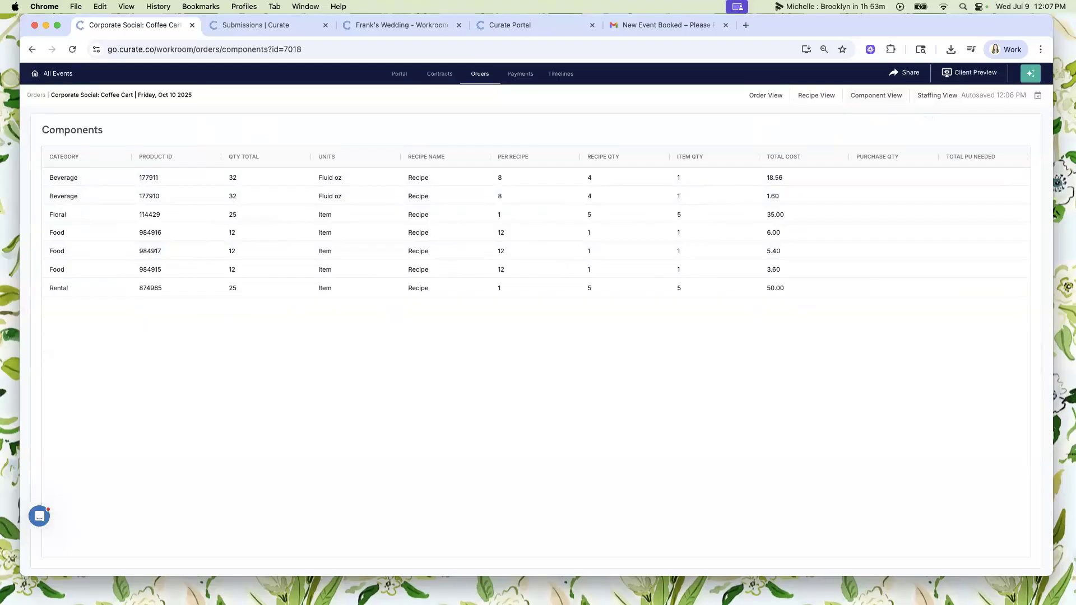
- Return to the event's portal proposal and look through the content blocks that can be added
{"action": "left_click", "coordinate": [402, 76]}
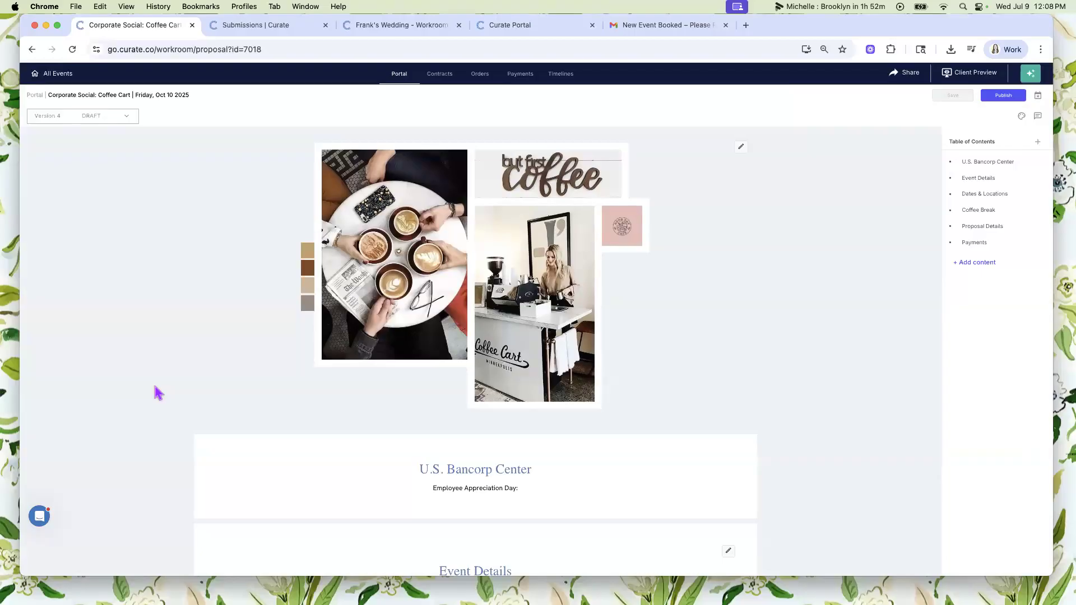
{"action": "left_click", "coordinate": [977, 263]}
{"action": "scroll", "coordinate": [978, 413], "scroll_direction": "down", "scroll_amount": 5}
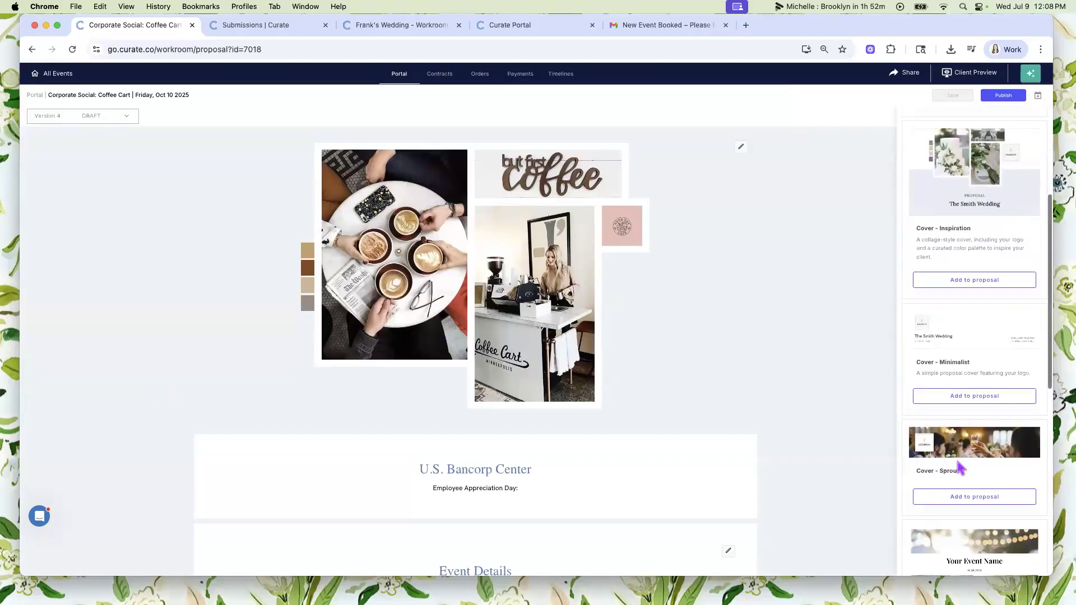
{"action": "scroll", "coordinate": [978, 417], "scroll_direction": "down", "scroll_amount": 4}
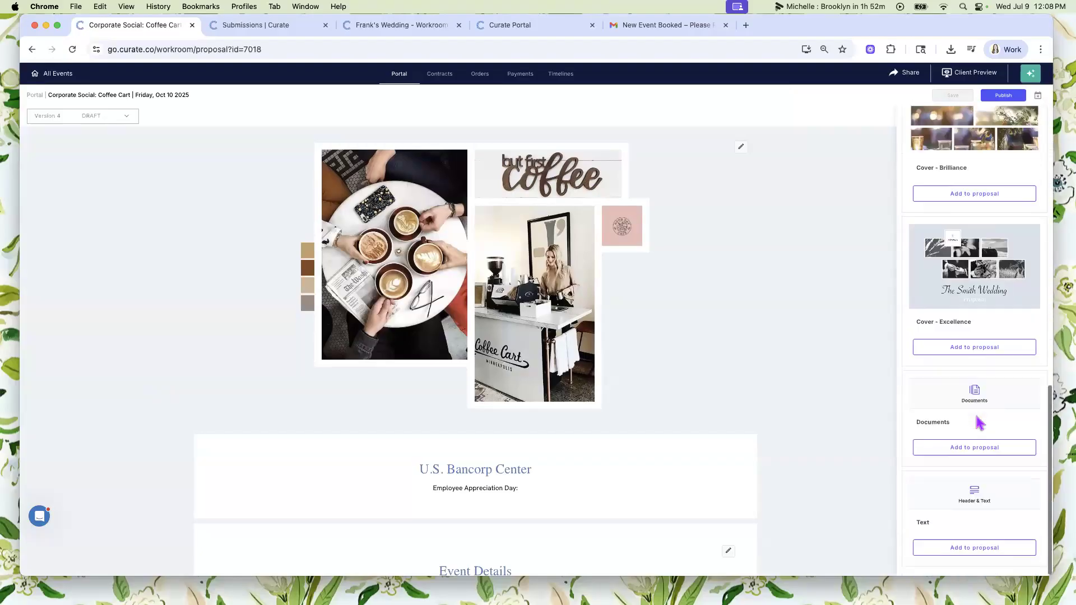
{"action": "scroll", "coordinate": [980, 423], "scroll_direction": "up", "scroll_amount": 6}
{"action": "scroll", "coordinate": [978, 424], "scroll_direction": "up", "scroll_amount": 10}
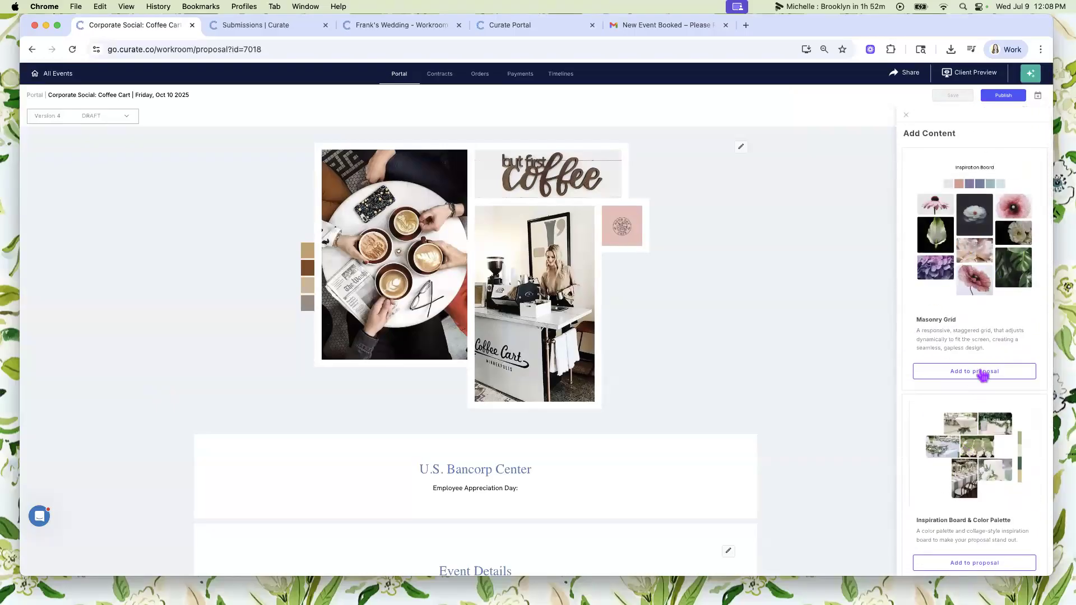
- Add the Cover - Excellence block to the proposal
{"action": "scroll", "coordinate": [980, 374], "scroll_direction": "down", "scroll_amount": 5}
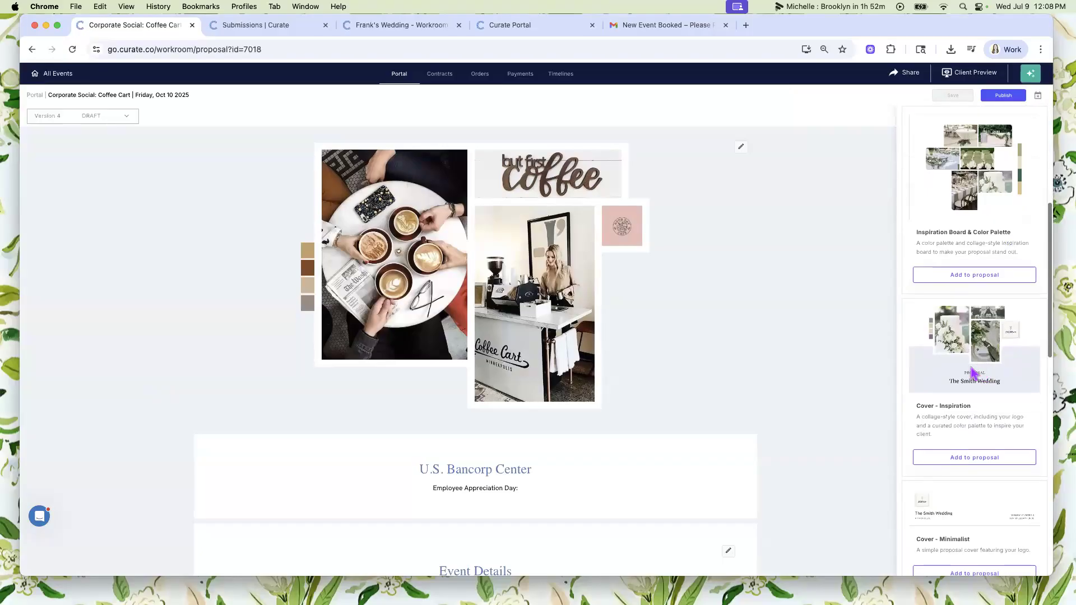
{"action": "scroll", "coordinate": [973, 372], "scroll_direction": "down", "scroll_amount": 3}
{"action": "scroll", "coordinate": [974, 372], "scroll_direction": "up", "scroll_amount": 3}
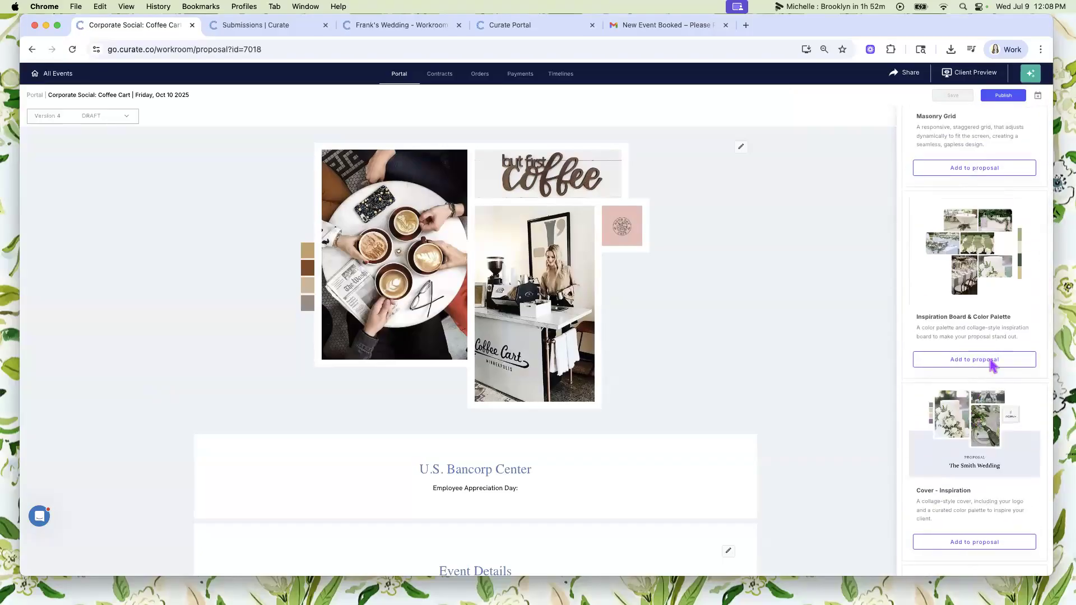
{"action": "scroll", "coordinate": [992, 312], "scroll_direction": "up", "scroll_amount": 3}
{"action": "scroll", "coordinate": [993, 314], "scroll_direction": "up", "scroll_amount": 1}
{"action": "scroll", "coordinate": [993, 314], "scroll_direction": "down", "scroll_amount": 10}
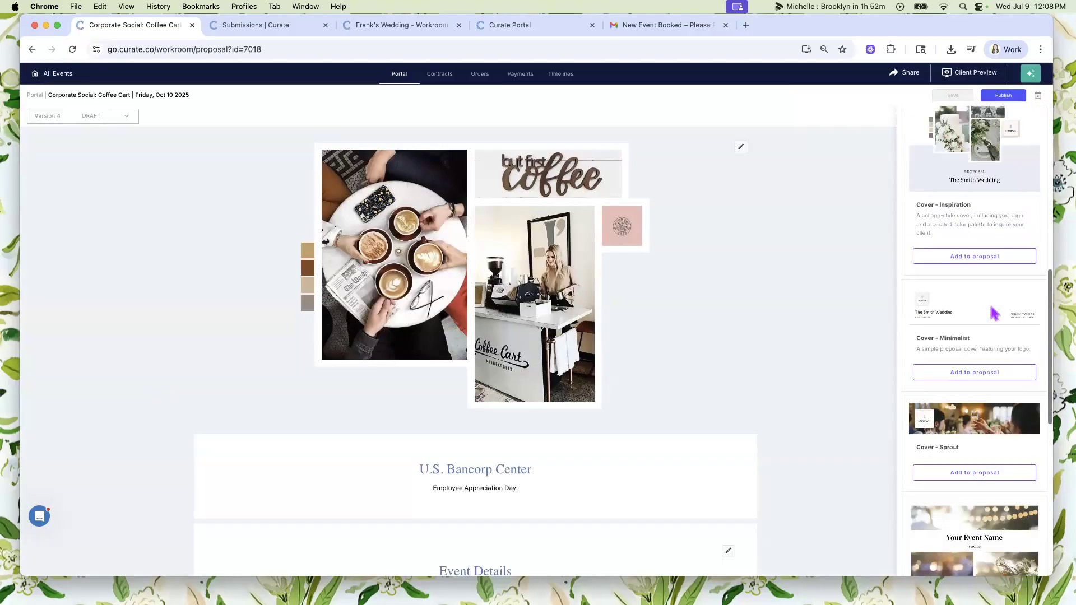
{"action": "left_click", "coordinate": [974, 385]}
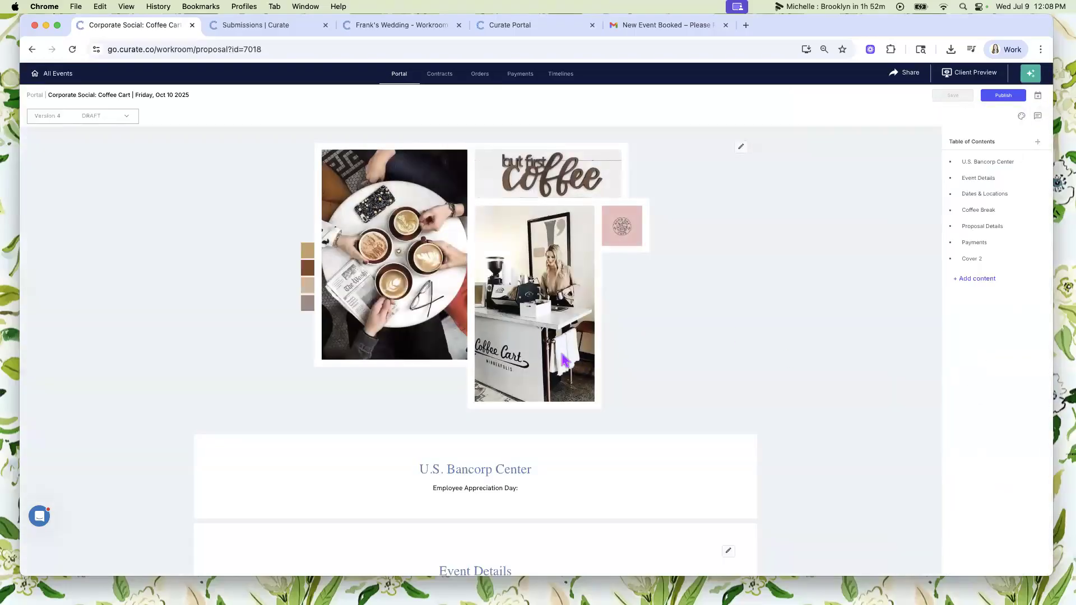
- Show the new Cover 2 section and narrow the browser window to uncover the image files on the desktop
{"action": "scroll", "coordinate": [565, 358], "scroll_direction": "down", "scroll_amount": 20}
{"action": "scroll", "coordinate": [565, 357], "scroll_direction": "down", "scroll_amount": 10}
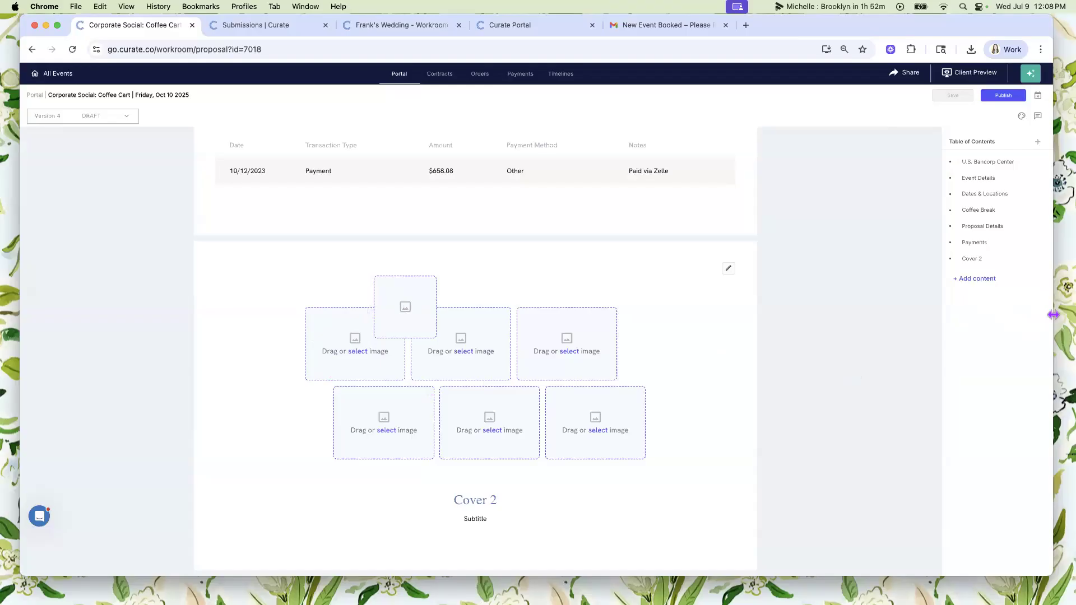
{"action": "left_click_drag", "start_coordinate": [1053, 315], "coordinate": [768, 310]}
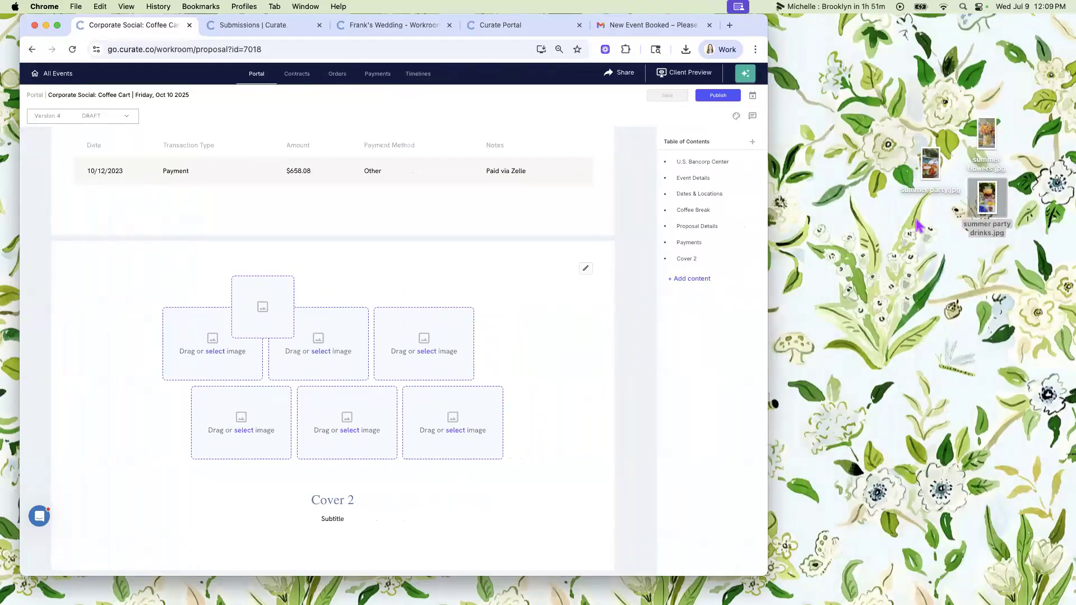
- Preview the desktop image summer party.jpg alongside the proposal
{"action": "left_click", "coordinate": [938, 166]}
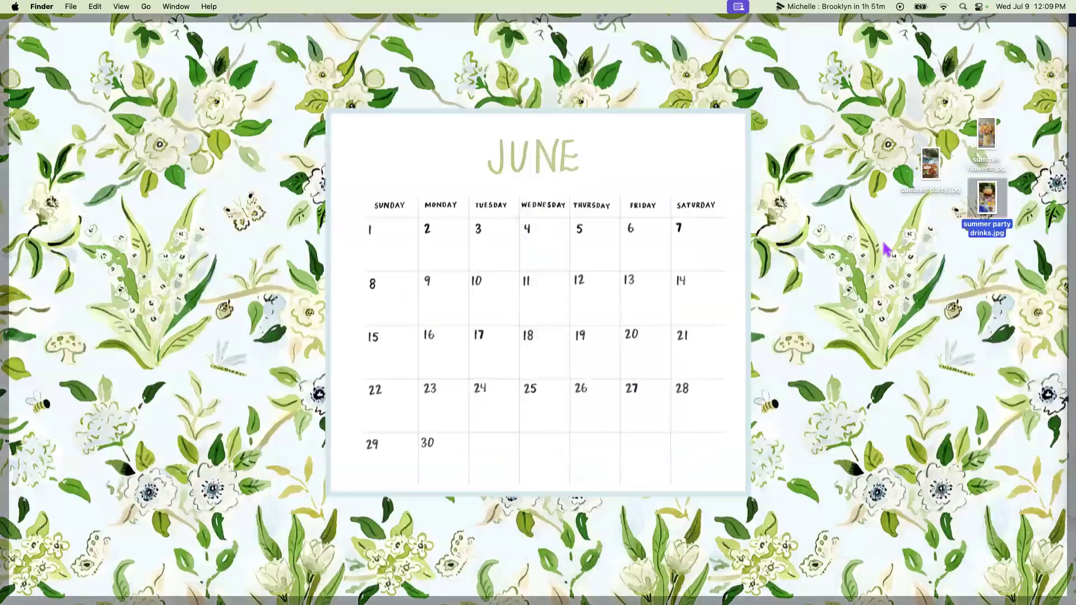
{"action": "left_click", "coordinate": [886, 250]}
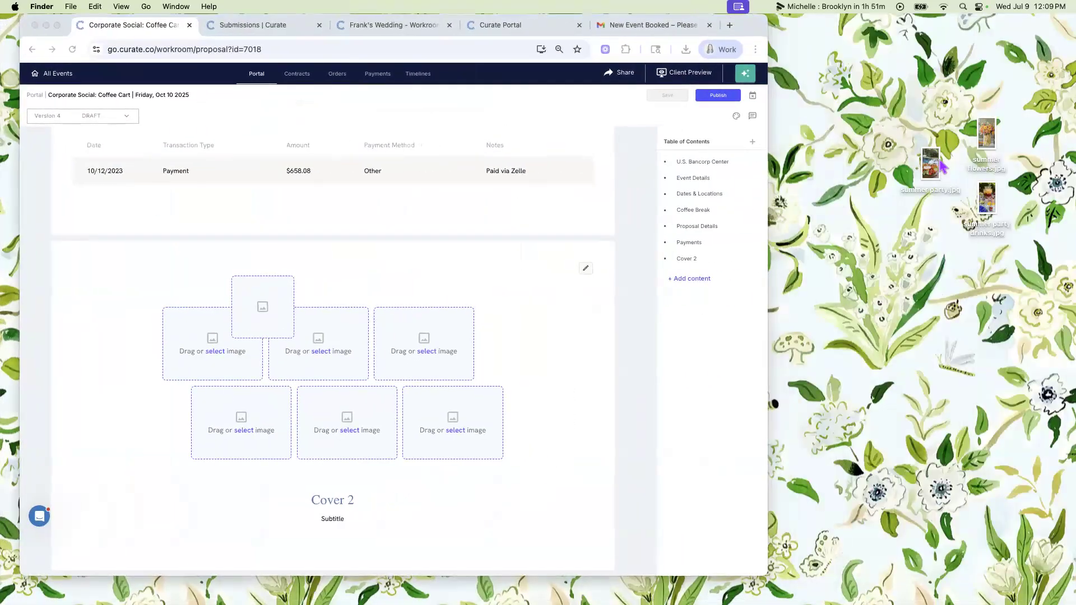
{"action": "left_click", "coordinate": [932, 165]}
{"action": "key", "text": "space"}
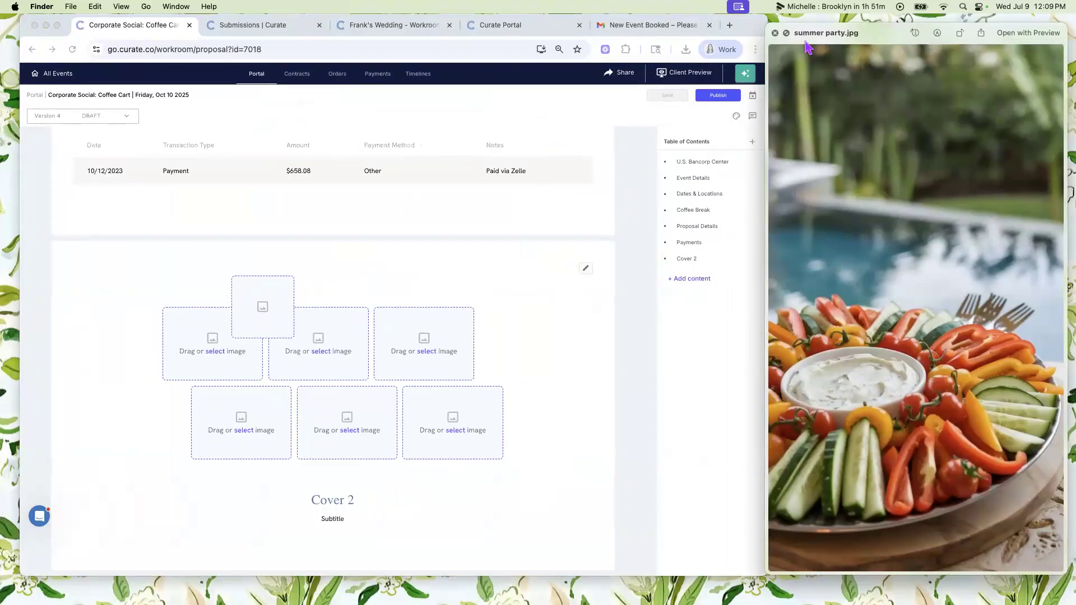
- Close the image preview and place summer party.jpg in the last image slot of the cover's upper row
{"action": "left_click", "coordinate": [788, 36]}
{"action": "key", "text": "space"}
{"action": "left_click_drag", "start_coordinate": [928, 164], "coordinate": [382, 329]}
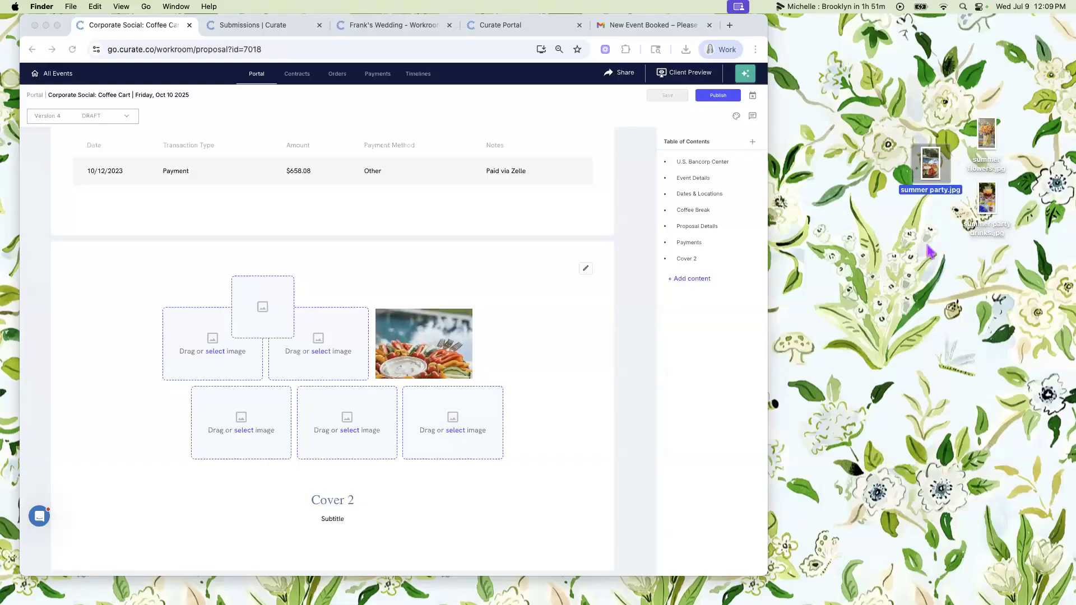
- Place the desktop image summer party drinks.jpg in the last image slot of the cover's lower row
{"action": "left_click", "coordinate": [899, 236]}
{"action": "left_click", "coordinate": [907, 229]}
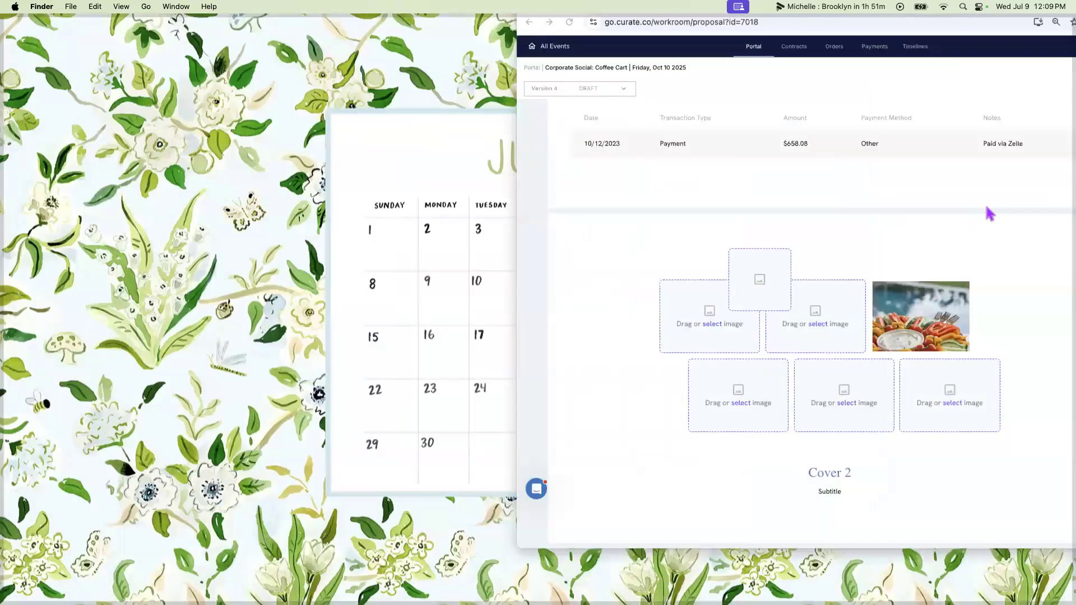
{"action": "left_click_drag", "start_coordinate": [987, 199], "coordinate": [458, 429]}
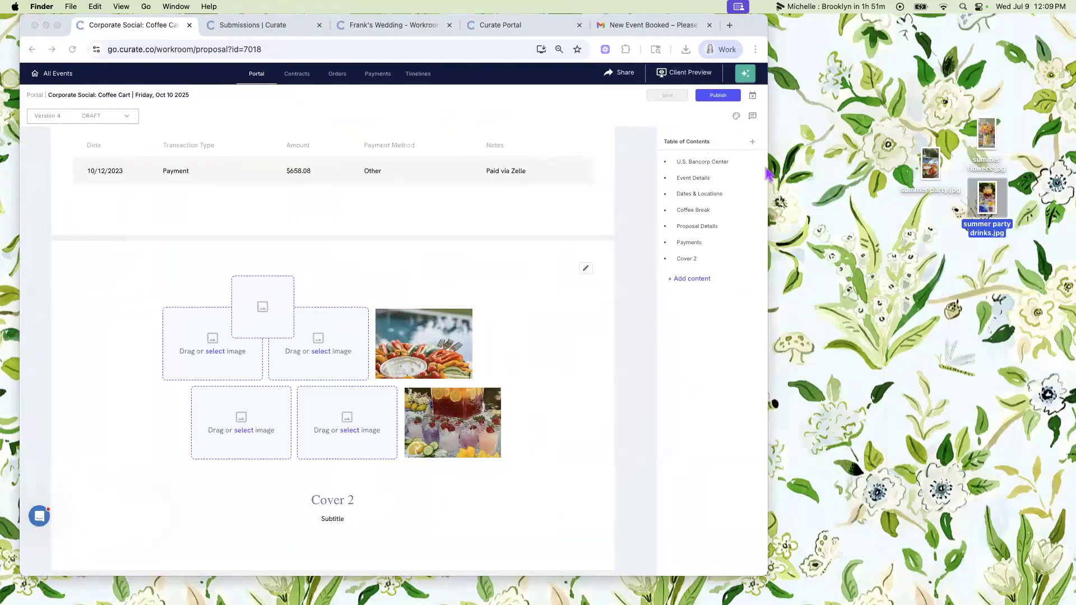
- Place summer flowers.jpg in the middle slot of the cover's lower row and widen the browser window again
{"action": "left_click", "coordinate": [988, 137]}
{"action": "key", "text": "space"}
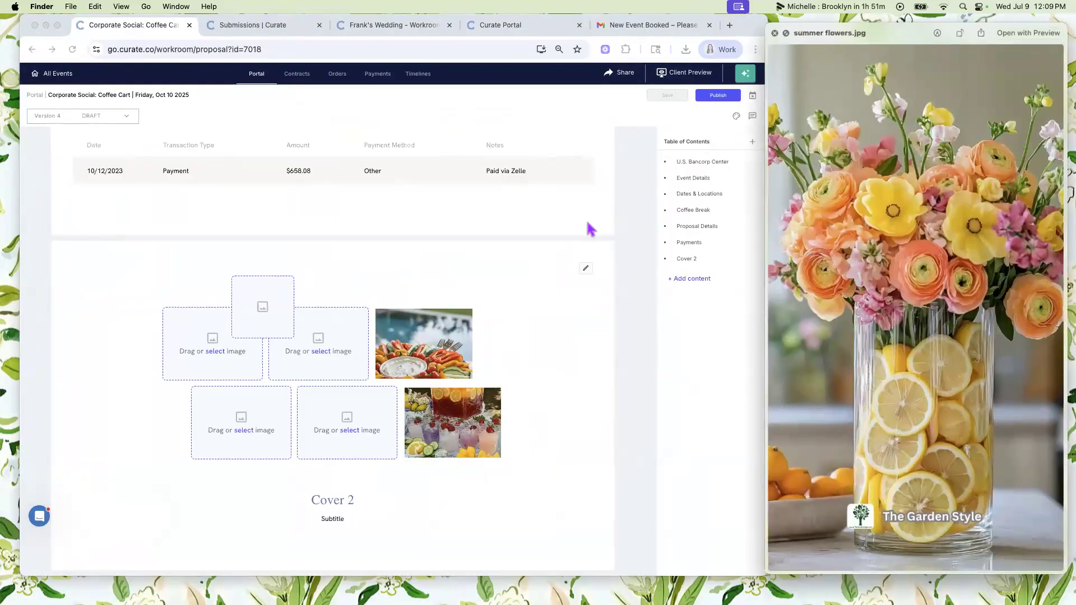
{"action": "left_click", "coordinate": [775, 34]}
{"action": "left_click_drag", "start_coordinate": [991, 126], "coordinate": [348, 423]}
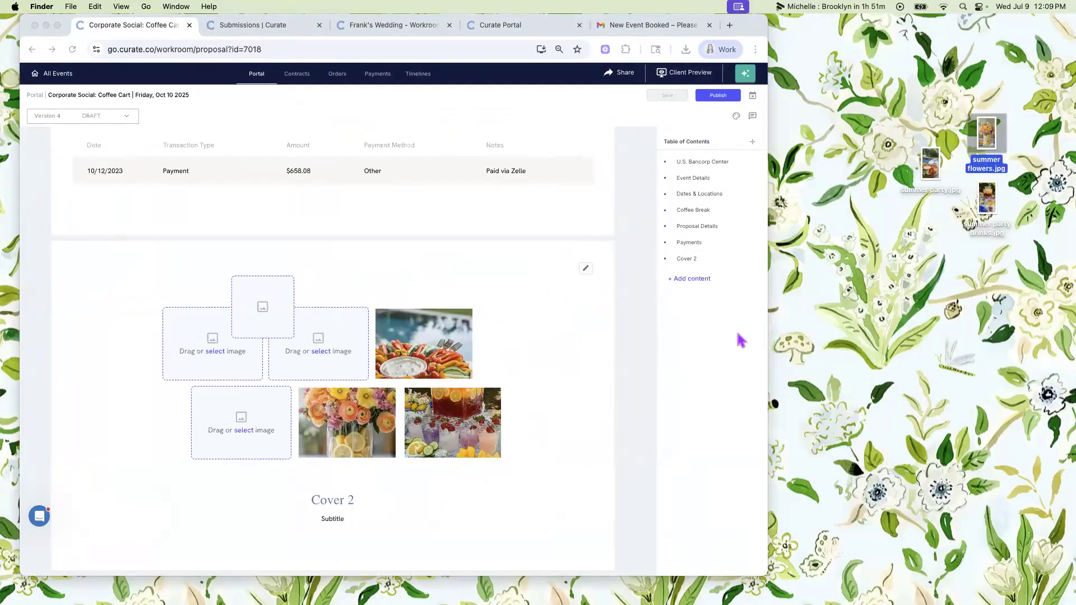
{"action": "left_click_drag", "start_coordinate": [769, 319], "coordinate": [1062, 292]}
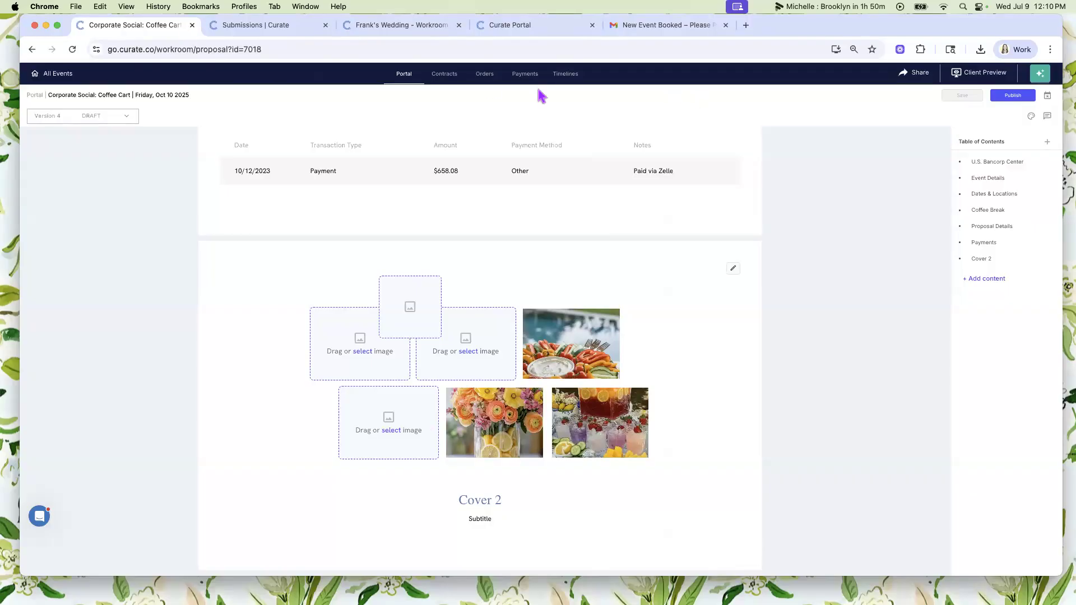
- Open the Donut Station item's details in the event's order and view its first image enlarged
{"action": "left_click", "coordinate": [485, 79]}
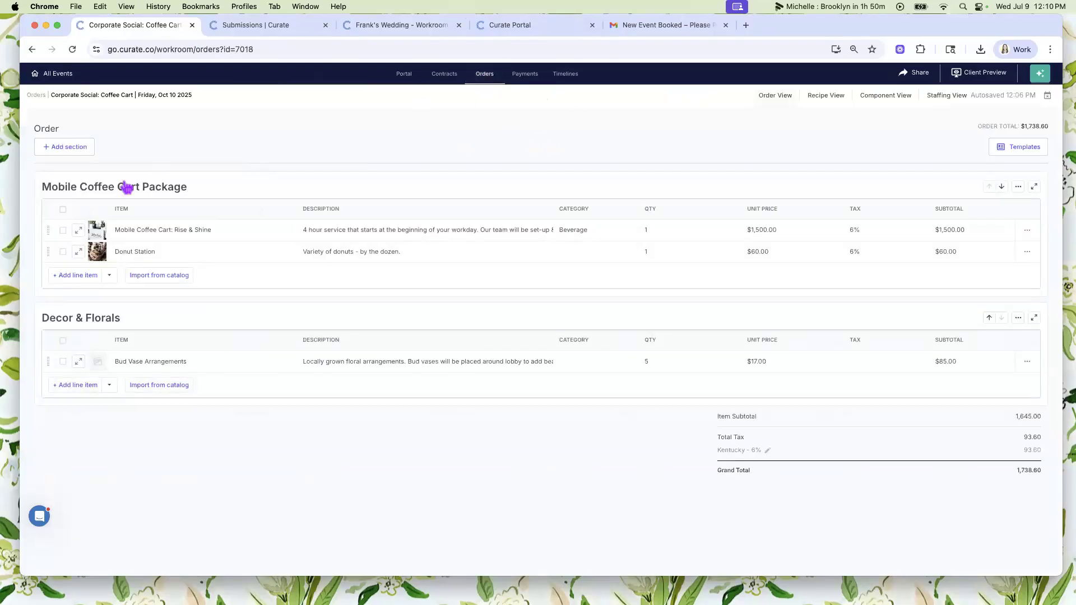
{"action": "left_click", "coordinate": [79, 253]}
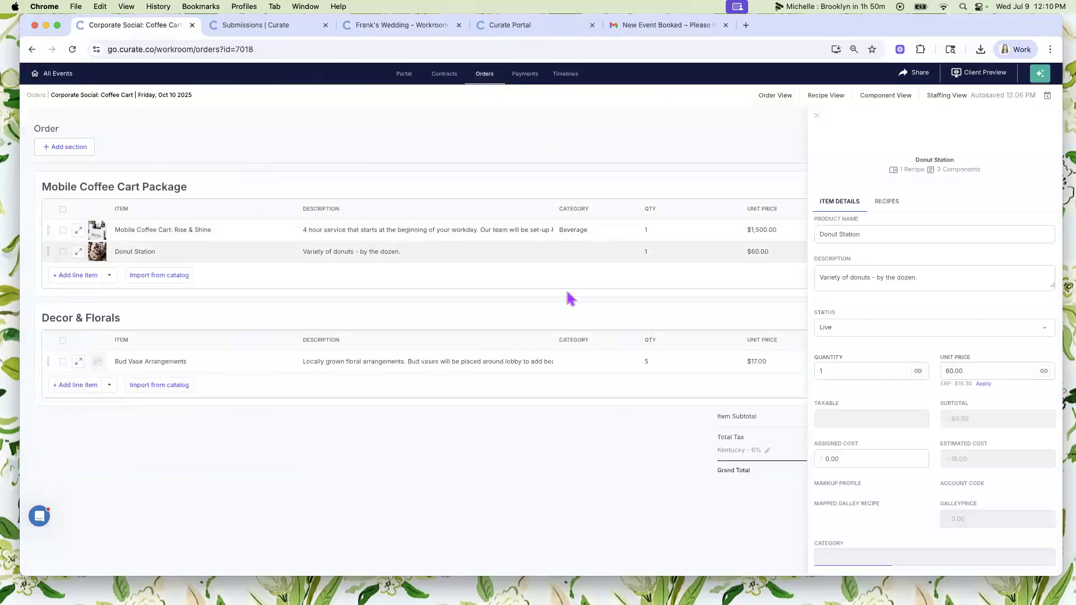
{"action": "scroll", "coordinate": [878, 348], "scroll_direction": "down", "scroll_amount": 5}
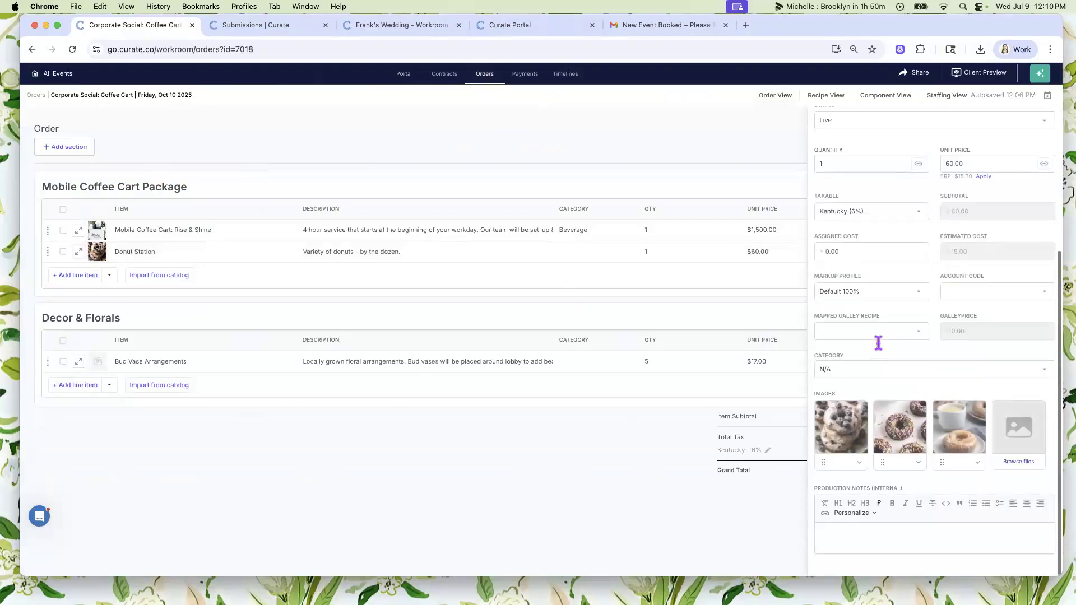
{"action": "left_click", "coordinate": [841, 431]}
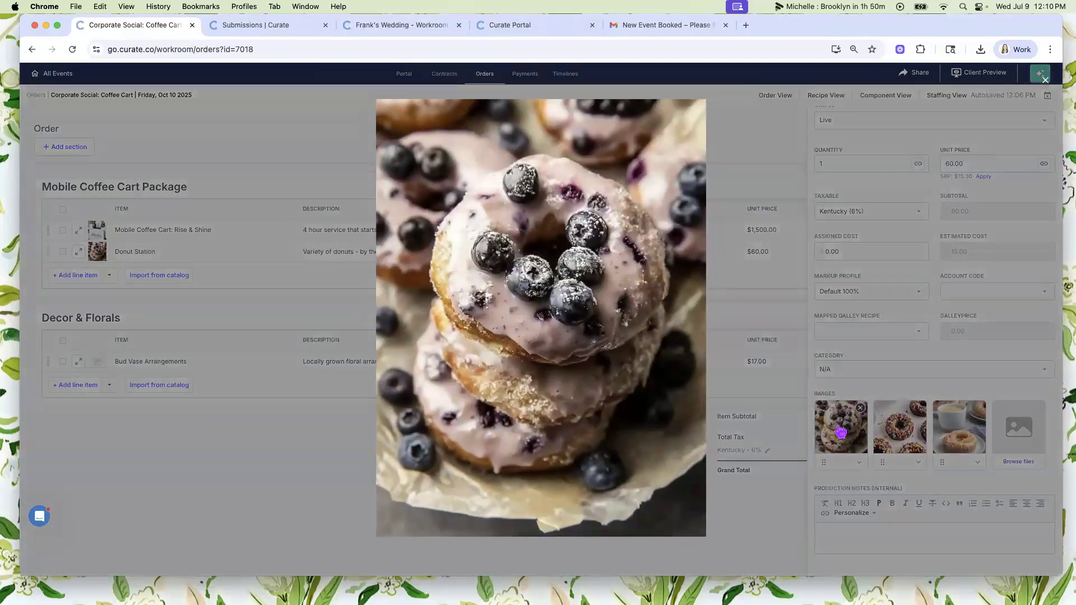
{"action": "left_click", "coordinate": [741, 146]}
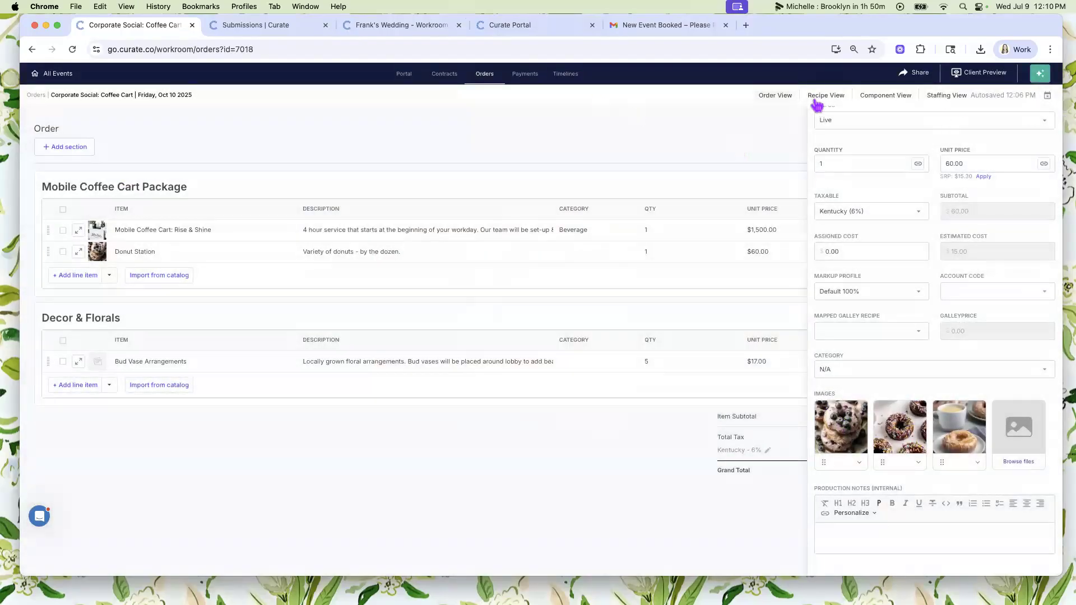
- Switch the order to the recipe view and leaf through the Donut Station's enlarged images
{"action": "left_click", "coordinate": [819, 95]}
{"action": "scroll", "coordinate": [168, 388], "scroll_direction": "down", "scroll_amount": 10}
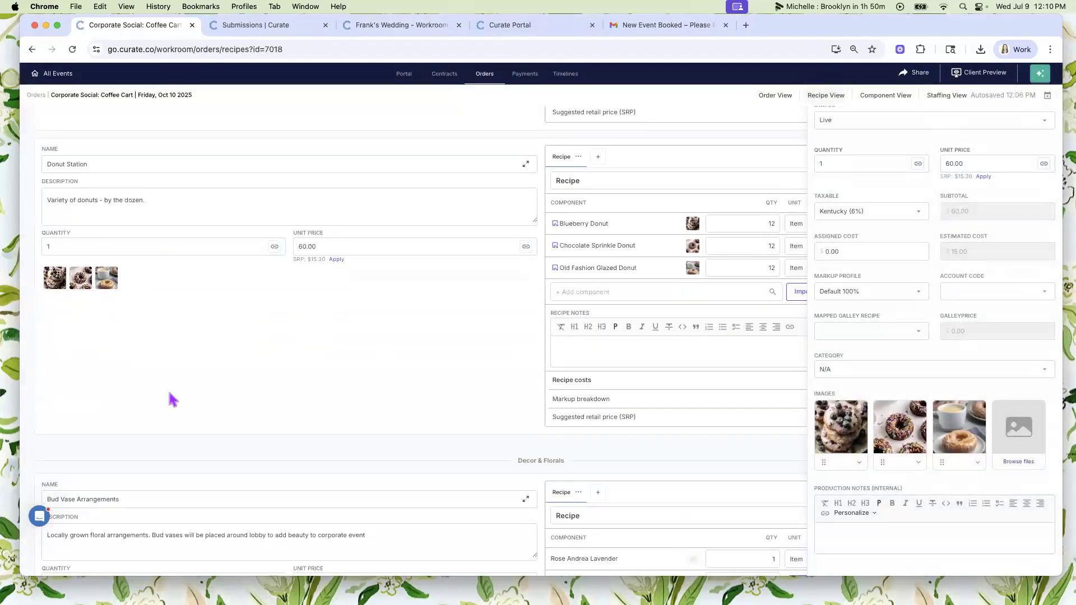
{"action": "scroll", "coordinate": [168, 393], "scroll_direction": "up", "scroll_amount": 7}
{"action": "left_click", "coordinate": [107, 399]}
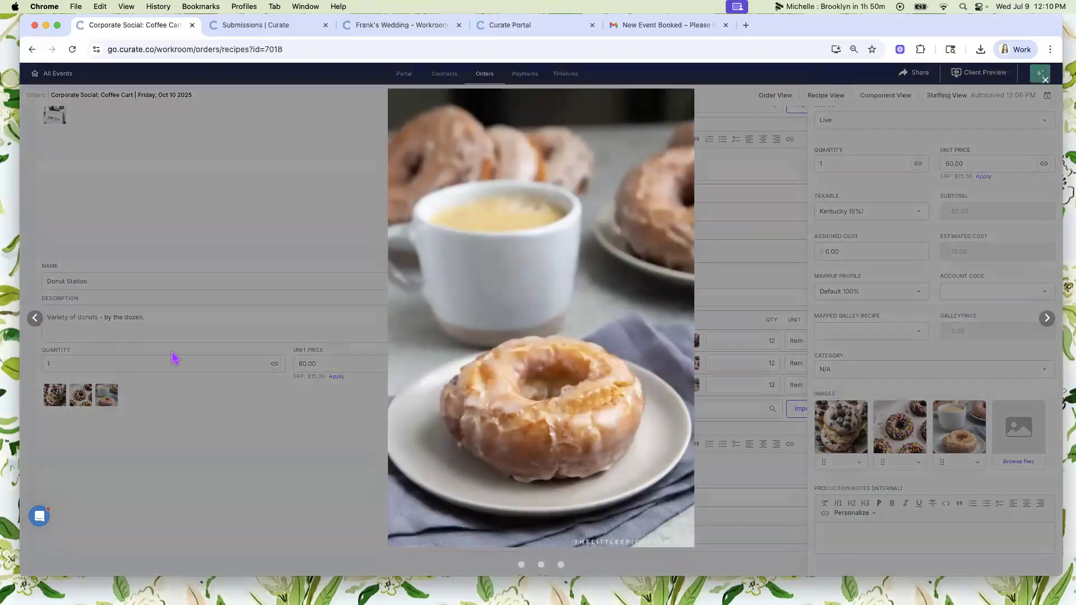
{"action": "key", "text": "Left"}
{"action": "key", "text": "Left"}
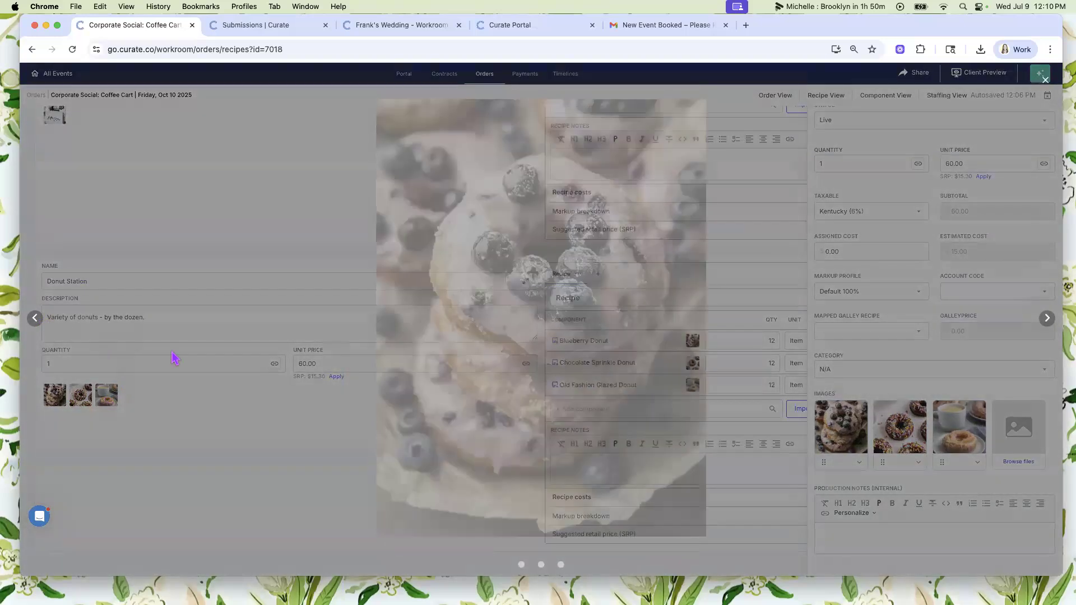
{"action": "key", "text": "Escape"}
- View the Mobile Coffee Cart: Rise & Shine image enlarged, and close the open item details
{"action": "scroll", "coordinate": [69, 281], "scroll_direction": "up", "scroll_amount": 3}
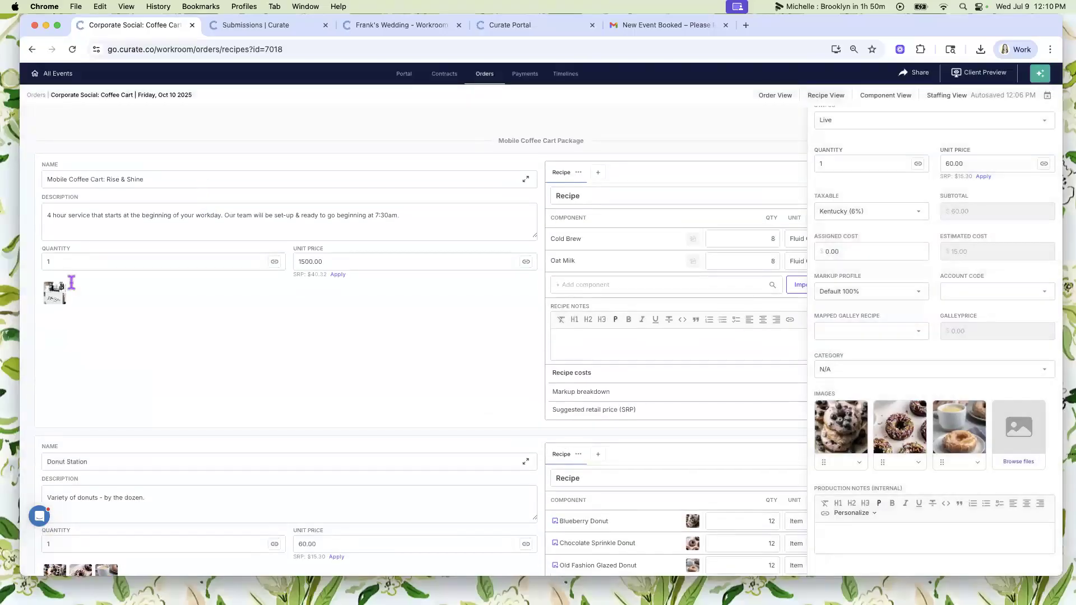
{"action": "left_click", "coordinate": [54, 301]}
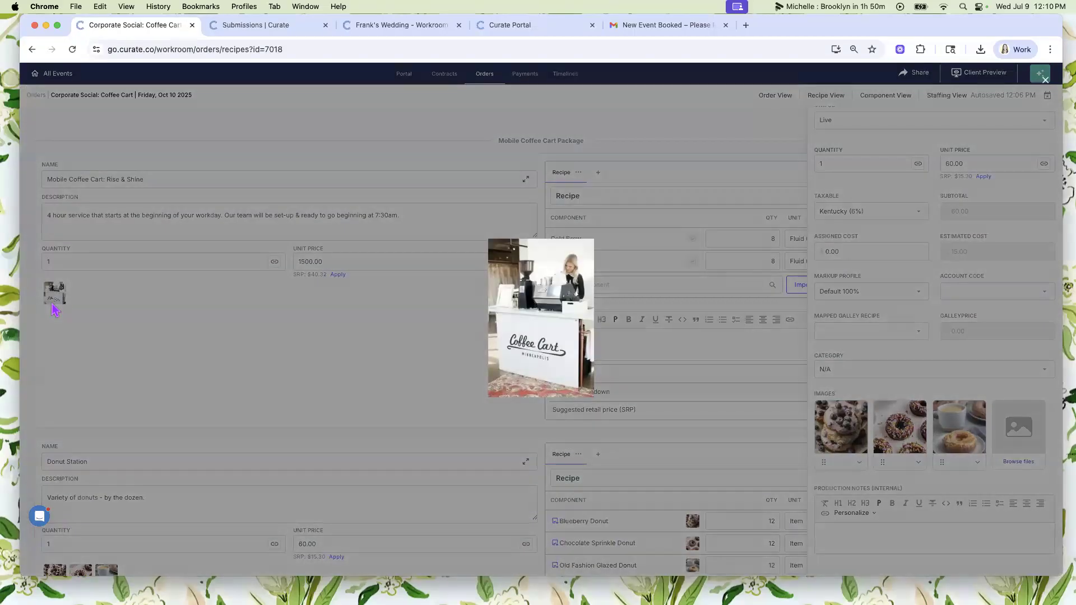
{"action": "left_click", "coordinate": [271, 355]}
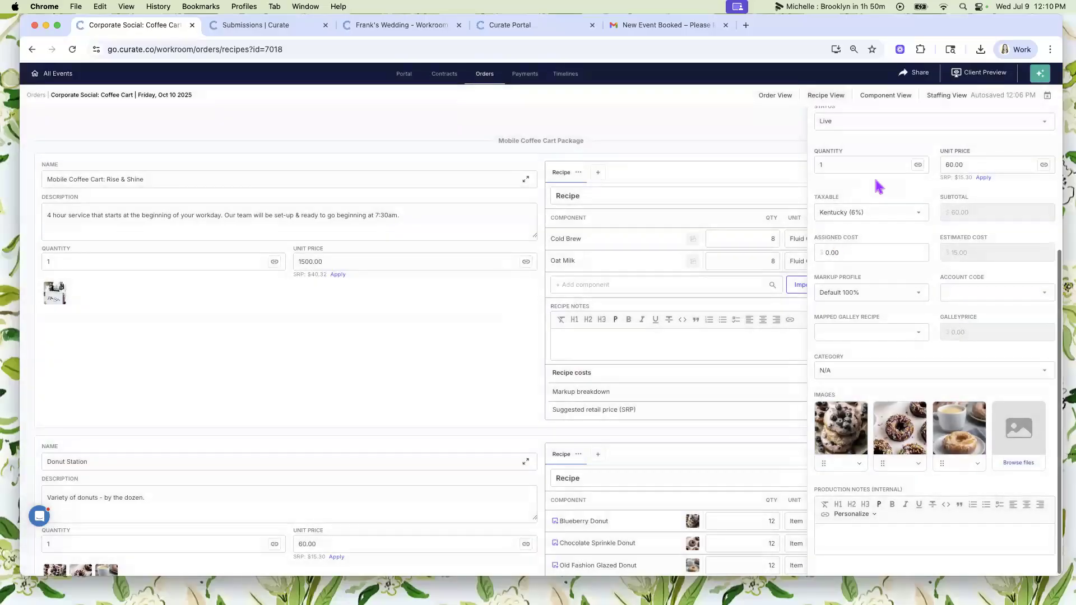
{"action": "scroll", "coordinate": [876, 180], "scroll_direction": "up", "scroll_amount": 5}
{"action": "left_click", "coordinate": [818, 117]}
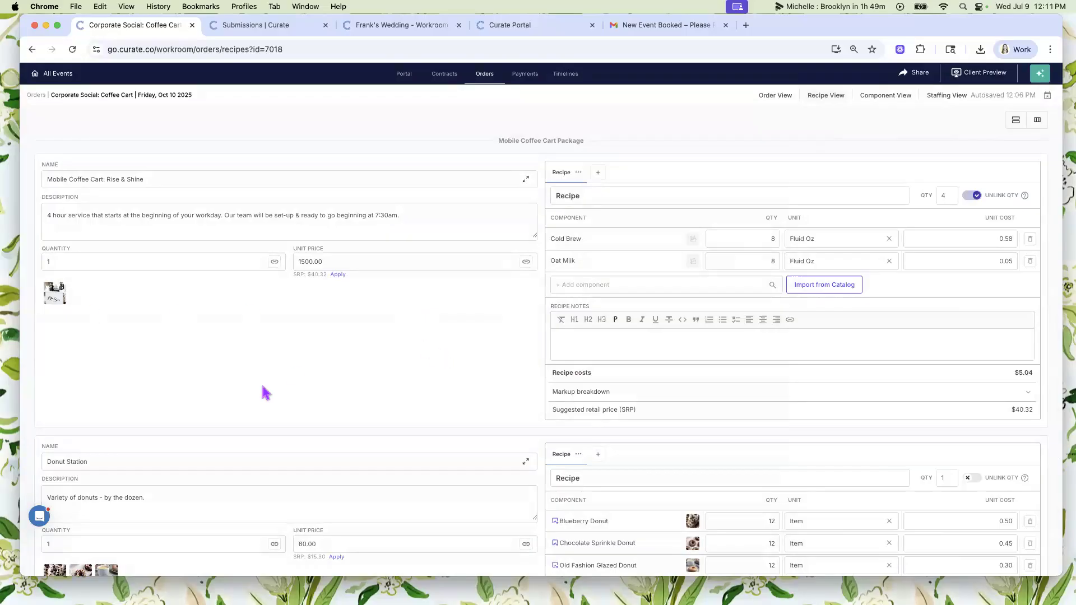
- Return to the order view and show the options for the Donut Station's third image
{"action": "scroll", "coordinate": [262, 387], "scroll_direction": "down", "scroll_amount": 5}
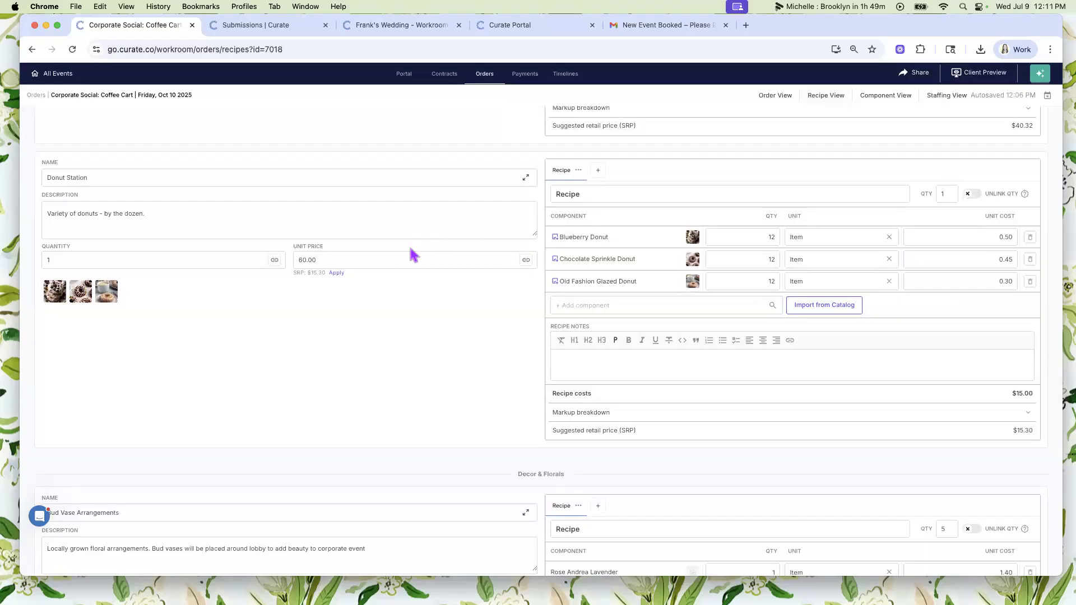
{"action": "left_click", "coordinate": [776, 95]}
{"action": "left_click", "coordinate": [79, 251]}
{"action": "scroll", "coordinate": [925, 329], "scroll_direction": "down", "scroll_amount": 5}
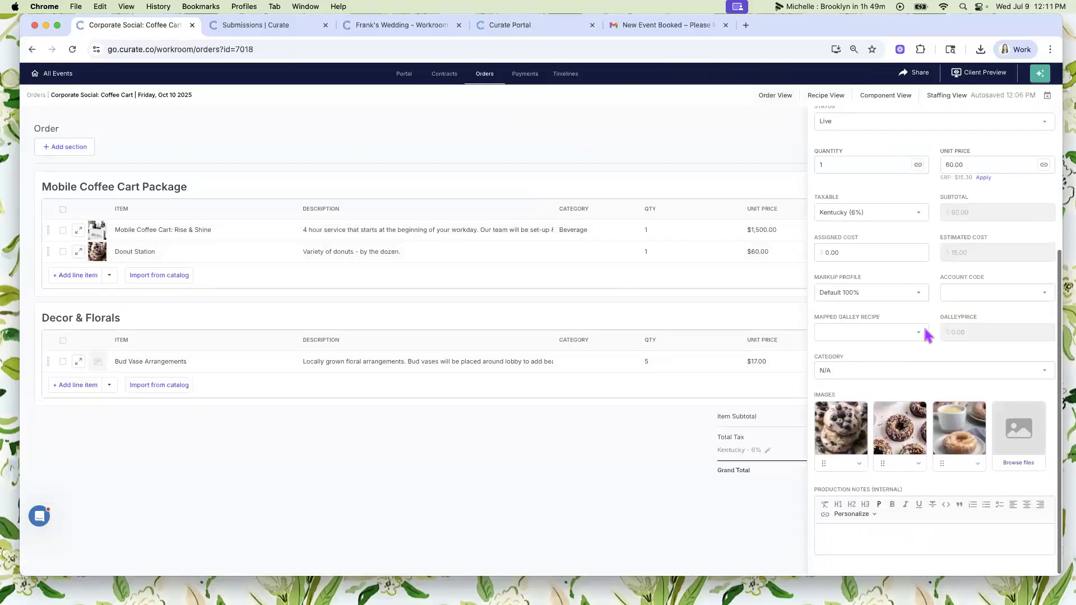
{"action": "left_click", "coordinate": [979, 466]}
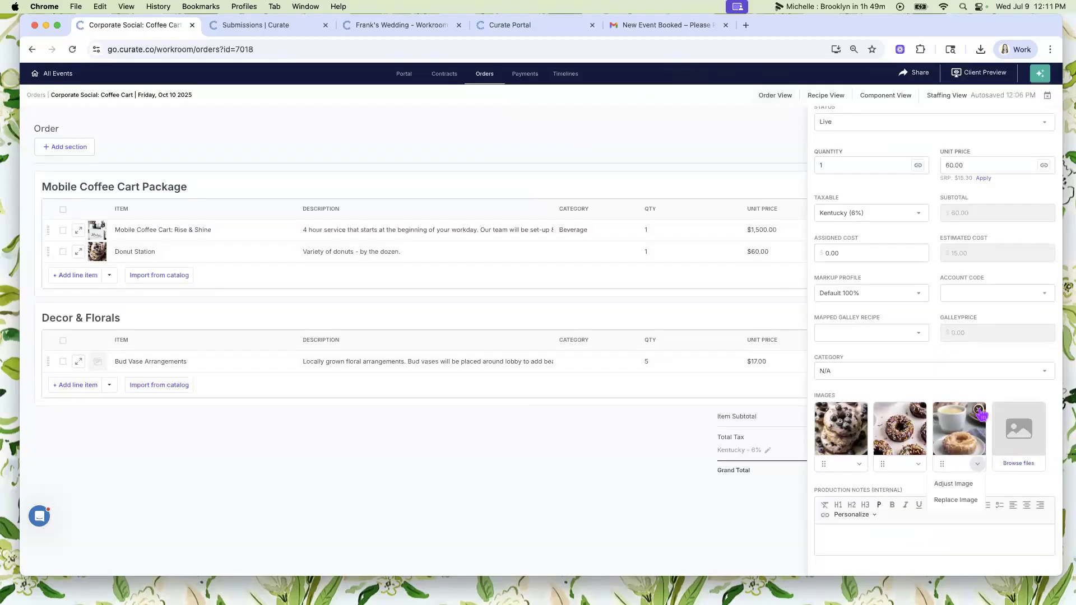
- Delete the Donut Station's third image and undo the deletion before closing the item's details
{"action": "left_click", "coordinate": [979, 411]}
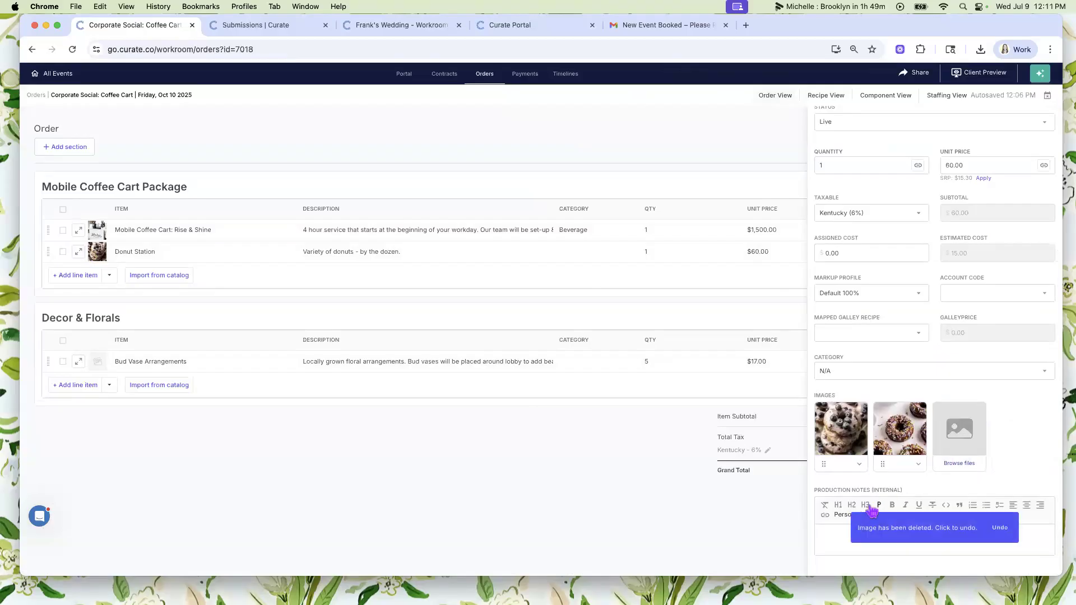
{"action": "left_click", "coordinate": [1001, 529]}
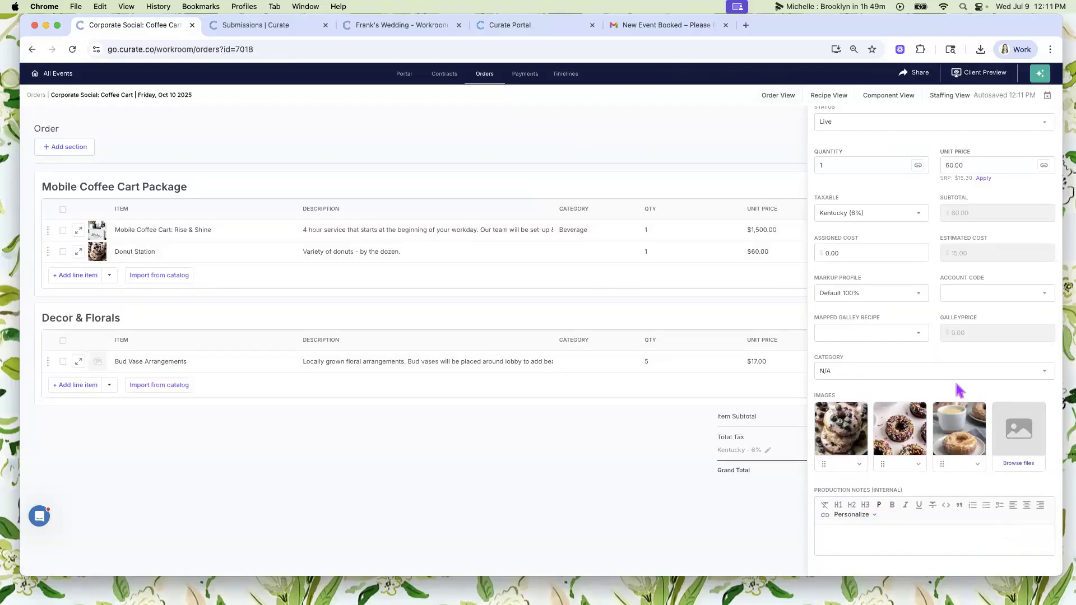
{"action": "scroll", "coordinate": [950, 340], "scroll_direction": "up", "scroll_amount": 5}
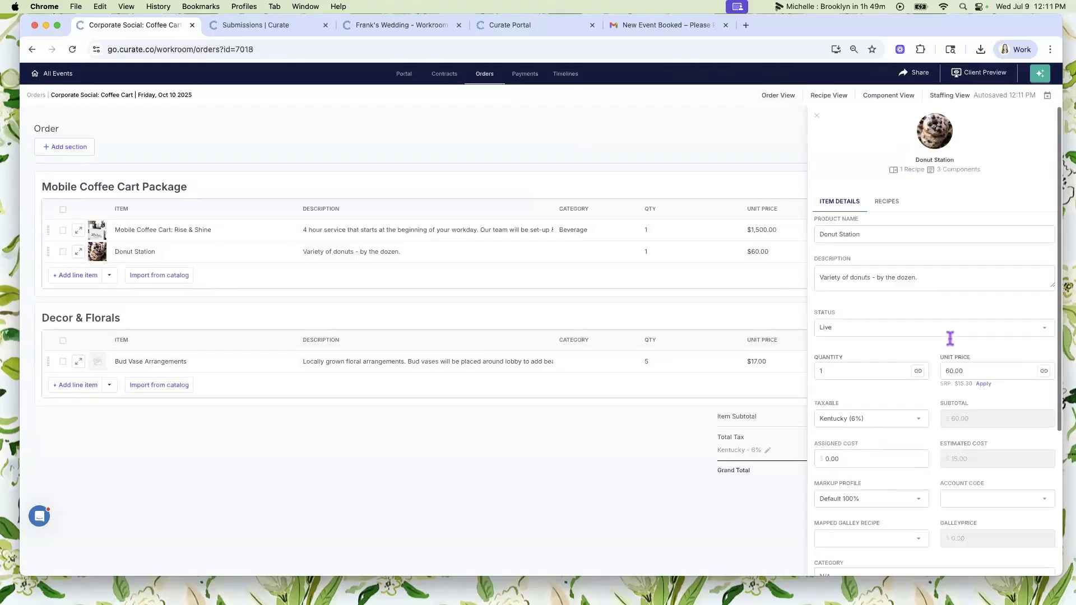
{"action": "scroll", "coordinate": [950, 347], "scroll_direction": "down", "scroll_amount": 5}
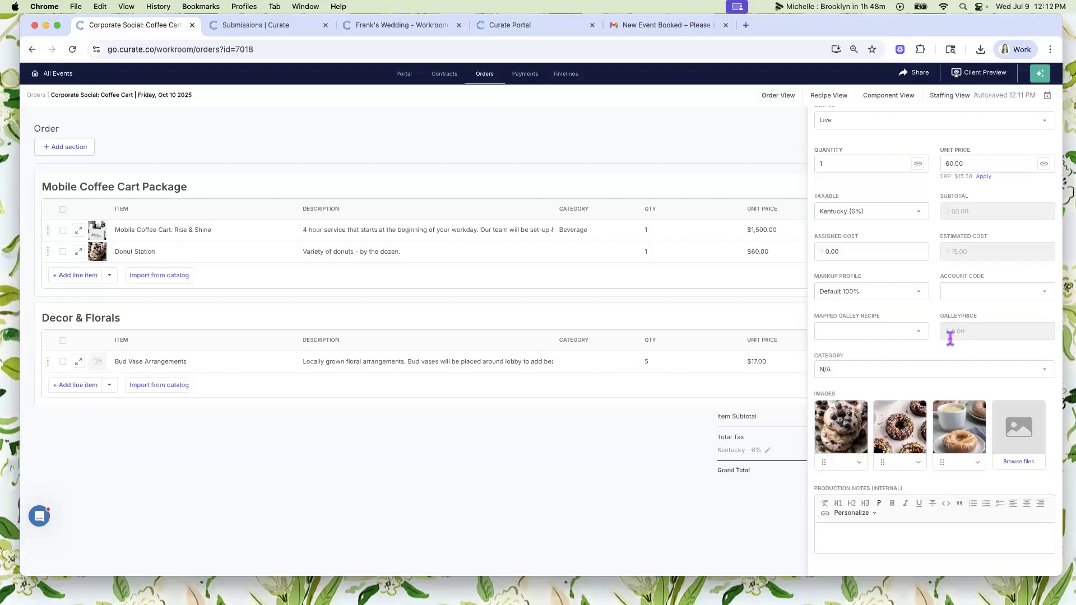
{"action": "scroll", "coordinate": [925, 243], "scroll_direction": "up", "scroll_amount": 5}
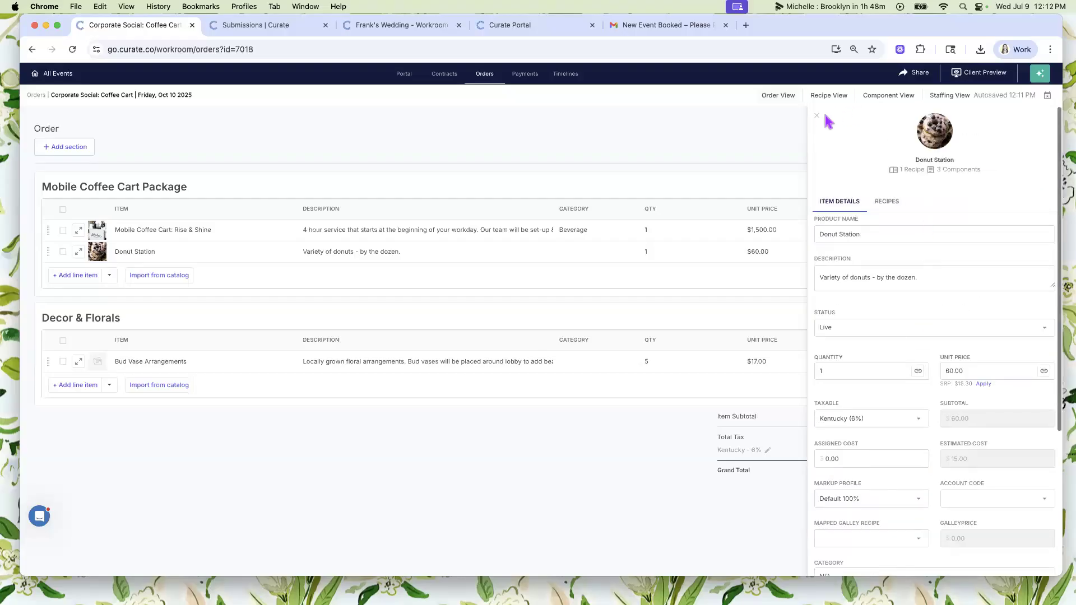
{"action": "left_click", "coordinate": [816, 115]}
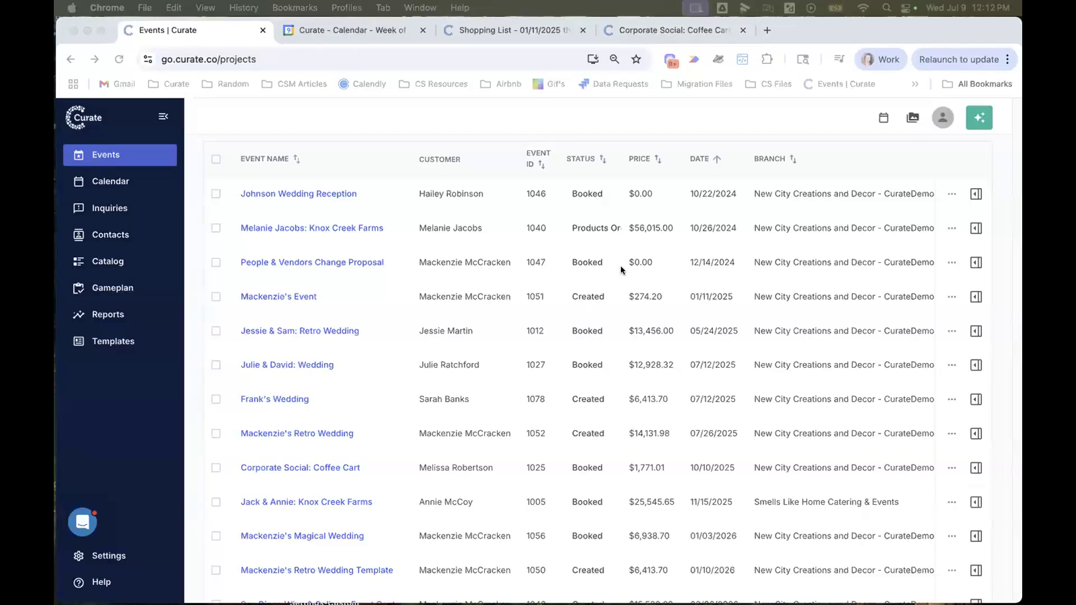
- Look through the events list and open the details of the booked wedding dated 07/12/2025 to check its sections
{"action": "scroll", "coordinate": [621, 270], "scroll_direction": "up", "scroll_amount": 3}
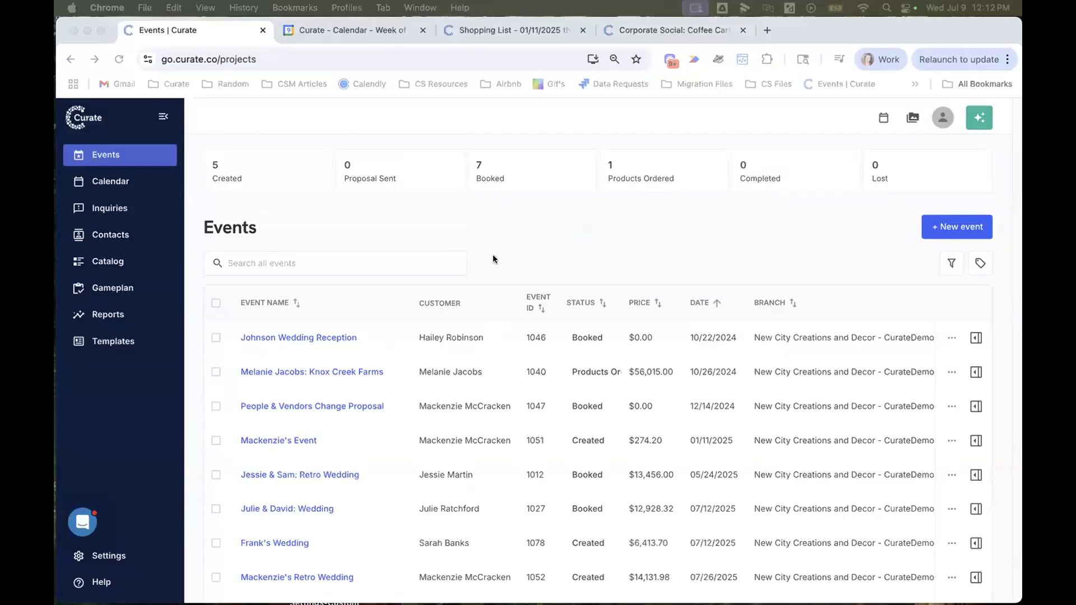
{"action": "scroll", "coordinate": [493, 259], "scroll_direction": "down", "scroll_amount": 2}
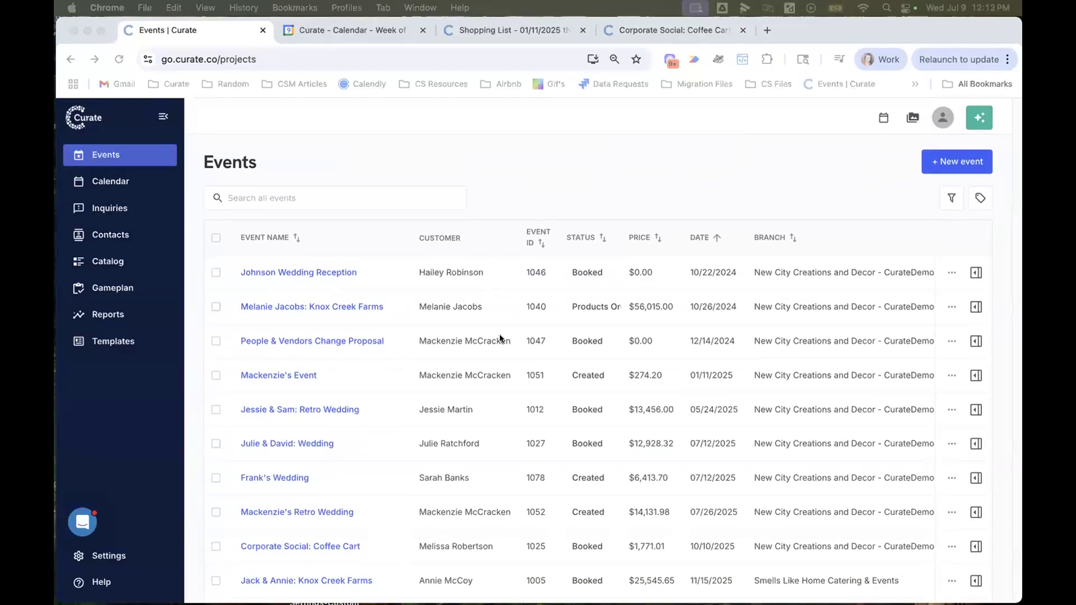
{"action": "scroll", "coordinate": [500, 338], "scroll_direction": "down", "scroll_amount": 4}
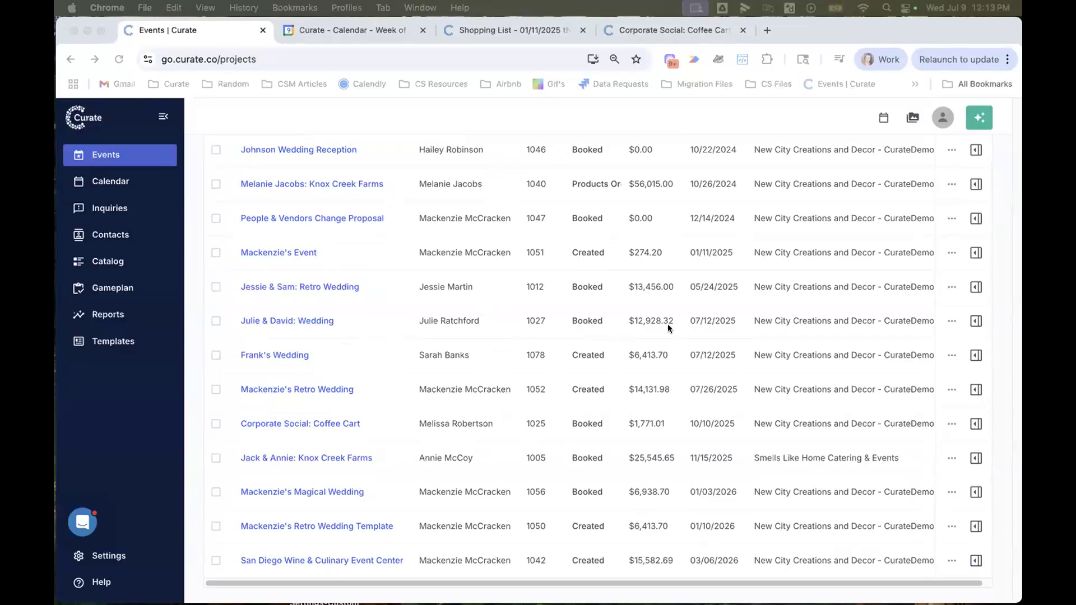
{"action": "left_click", "coordinate": [975, 322]}
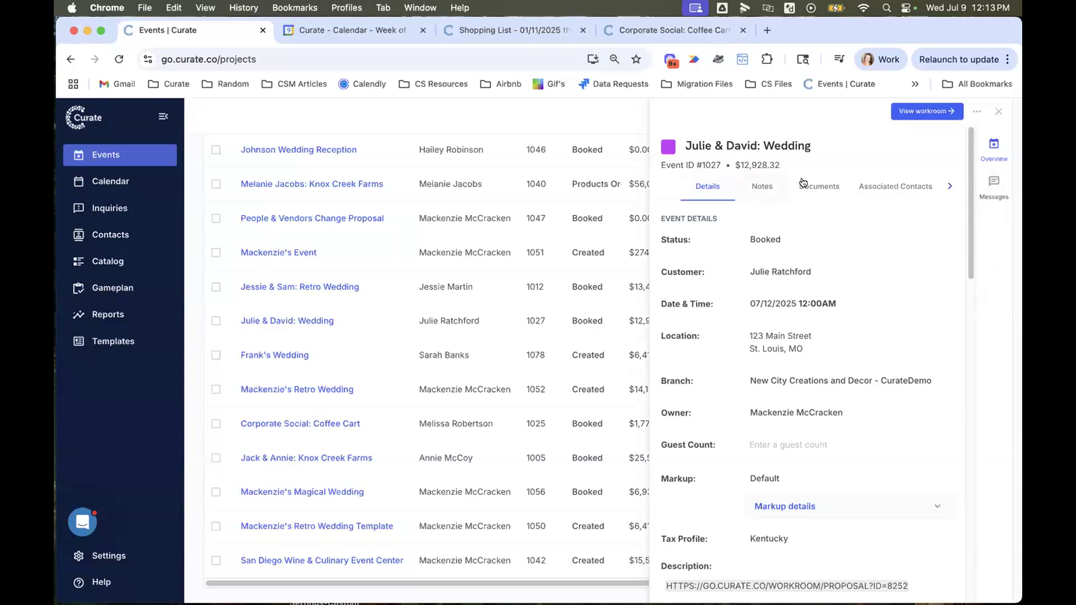
{"action": "left_click", "coordinate": [950, 186]}
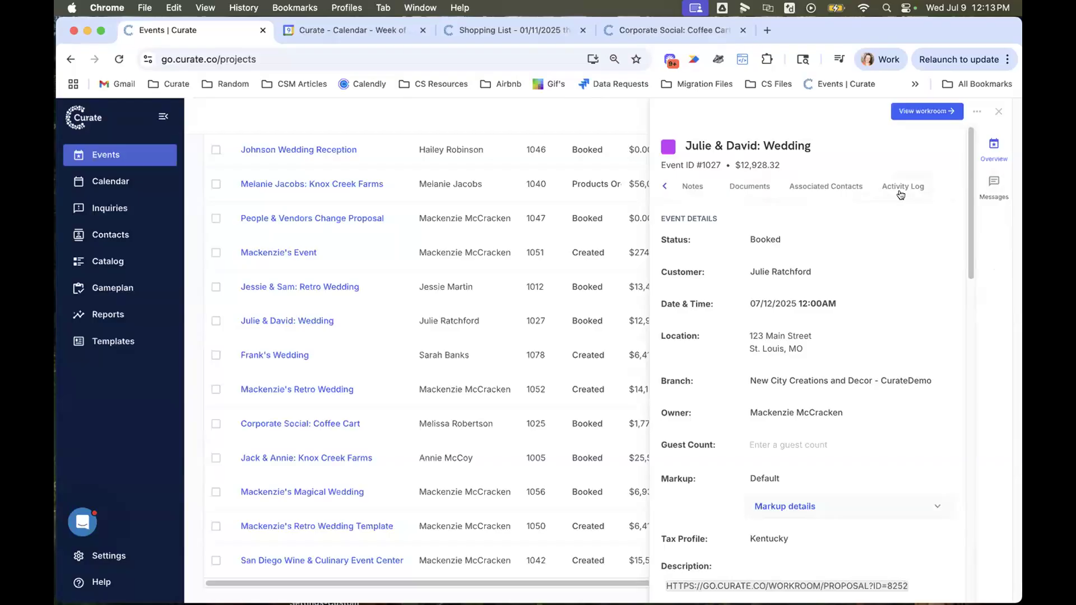
{"action": "left_click", "coordinate": [665, 186]}
- Open the wedding's description for editing, look through the available personalization fields, and save the description
{"action": "scroll", "coordinate": [814, 485], "scroll_direction": "down", "scroll_amount": 5}
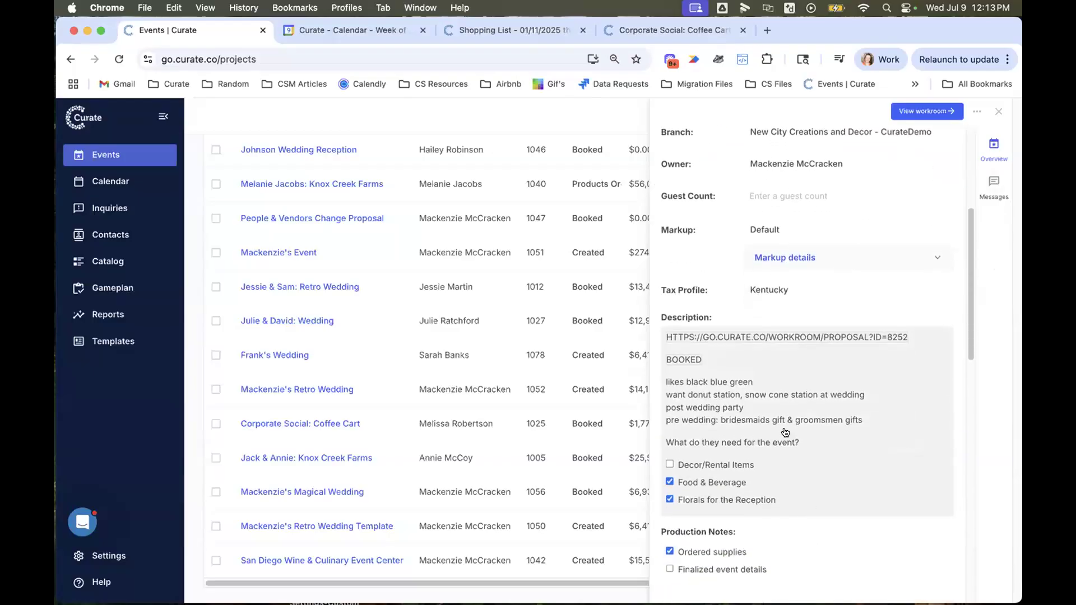
{"action": "left_click", "coordinate": [744, 367]}
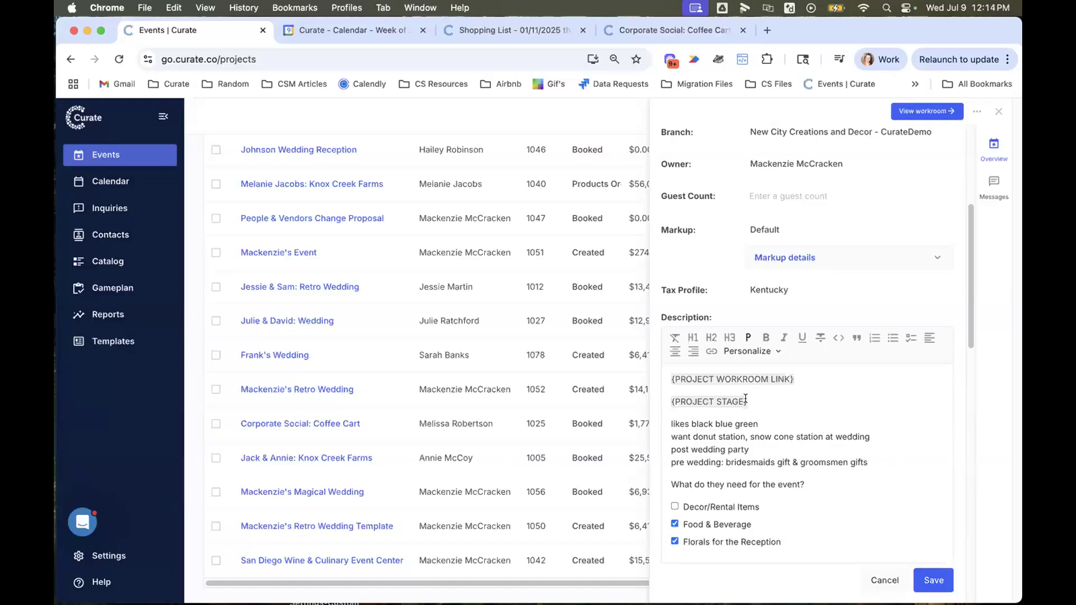
{"action": "left_click", "coordinate": [763, 352]}
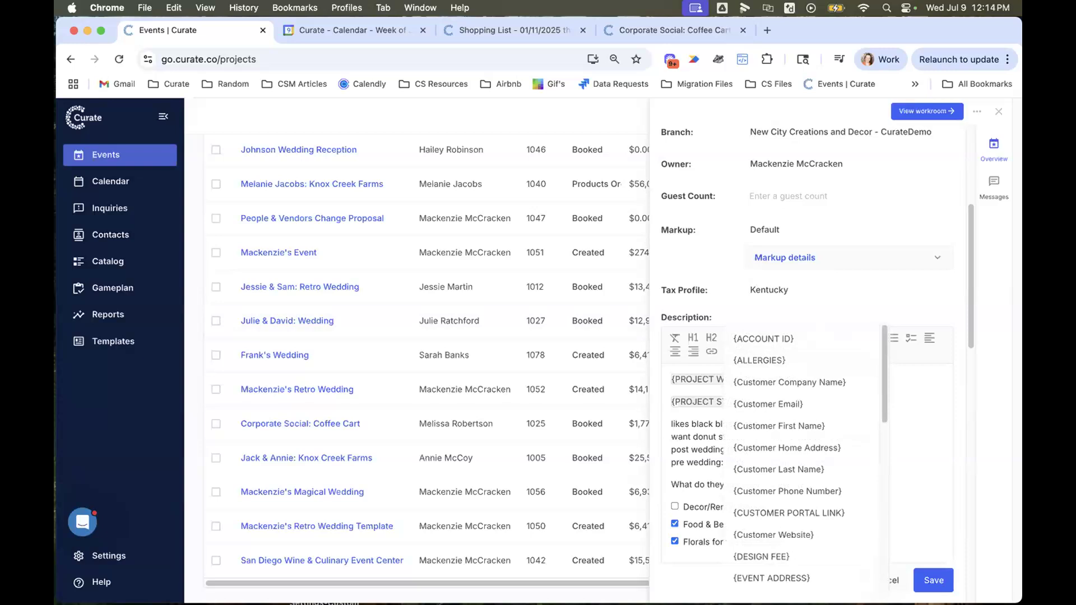
{"action": "scroll", "coordinate": [778, 497], "scroll_direction": "down", "scroll_amount": 1}
{"action": "scroll", "coordinate": [779, 497], "scroll_direction": "down", "scroll_amount": 10}
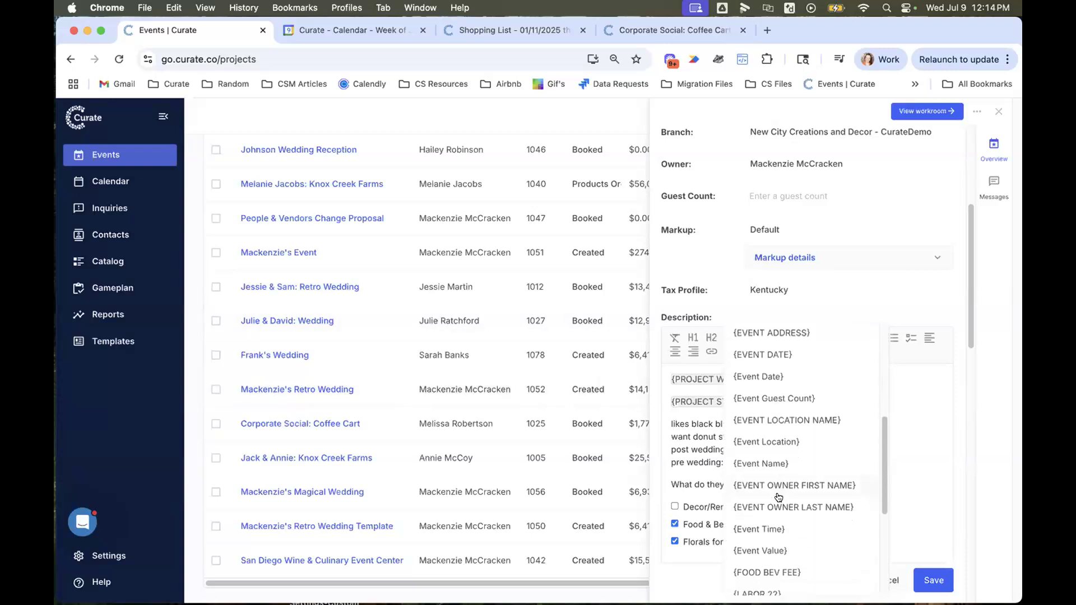
{"action": "scroll", "coordinate": [778, 497], "scroll_direction": "down", "scroll_amount": 3}
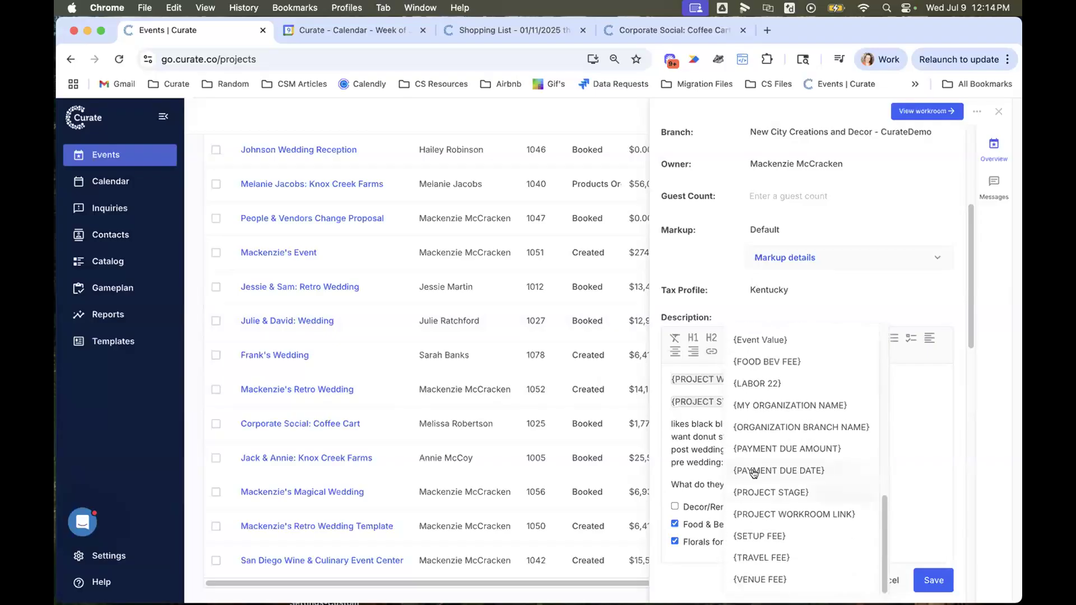
{"action": "left_click", "coordinate": [696, 434]}
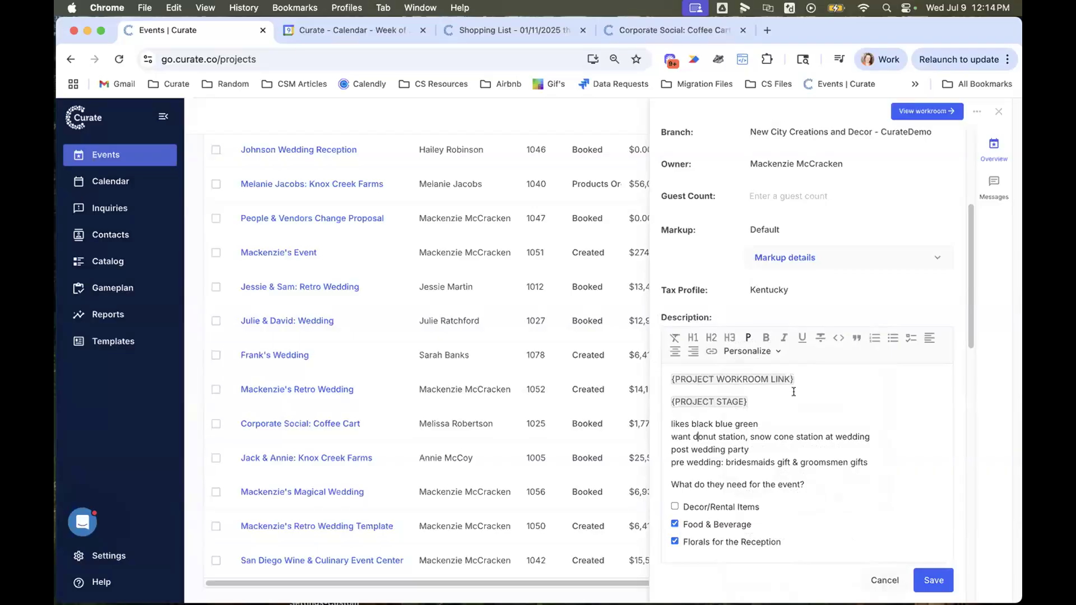
{"action": "left_click", "coordinate": [934, 582]}
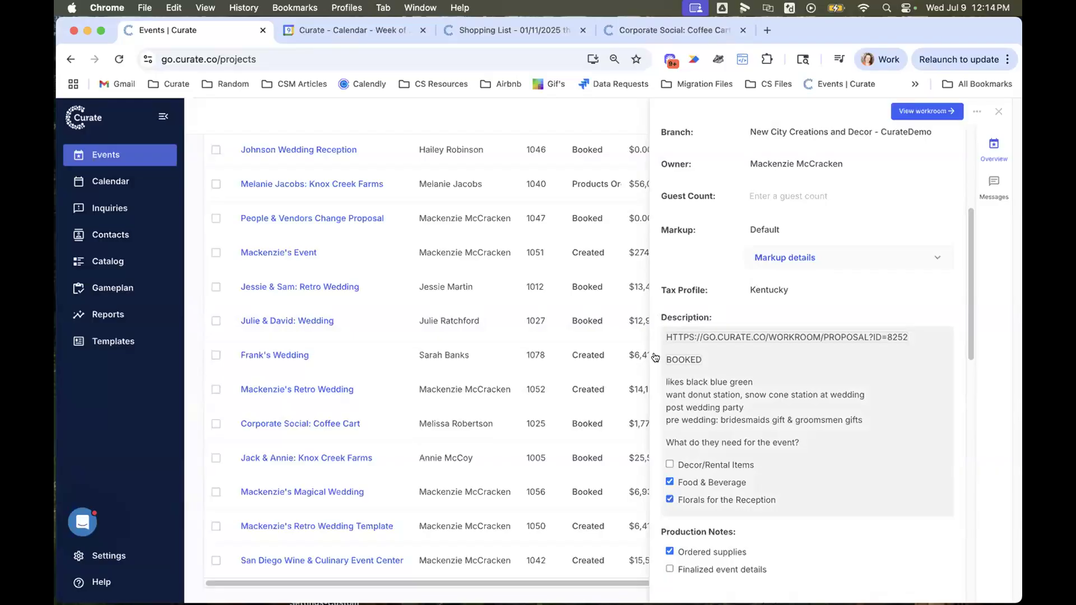
- Switch to Google Calendar and read the event description in the wedding entry on Saturday, July 12
{"action": "left_click", "coordinate": [347, 30]}
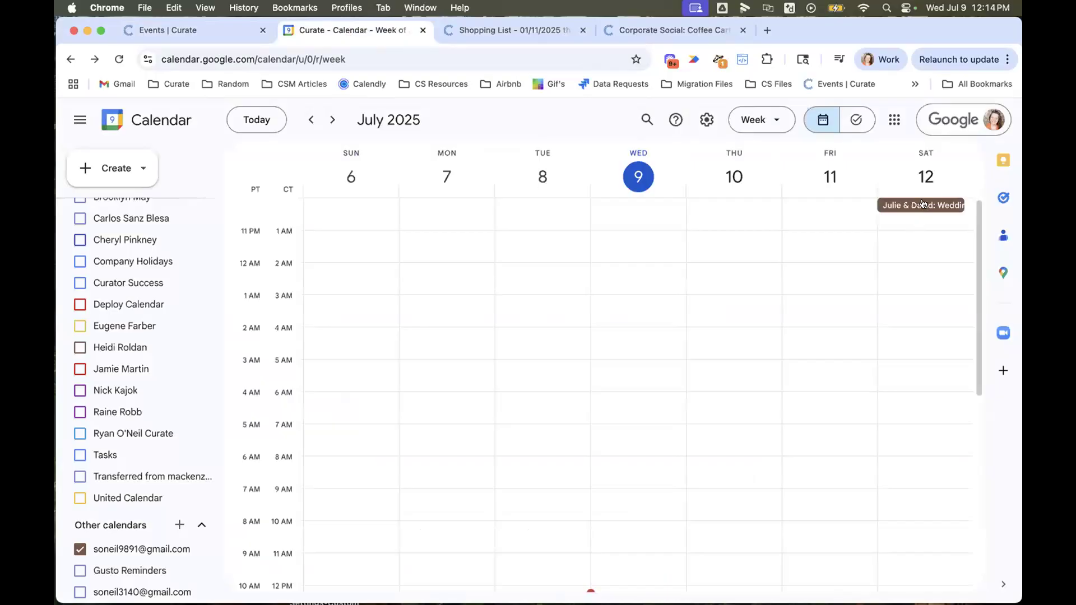
{"action": "scroll", "coordinate": [900, 309], "scroll_direction": "down", "scroll_amount": 5}
{"action": "scroll", "coordinate": [916, 264], "scroll_direction": "up", "scroll_amount": 5}
{"action": "left_click", "coordinate": [908, 208]}
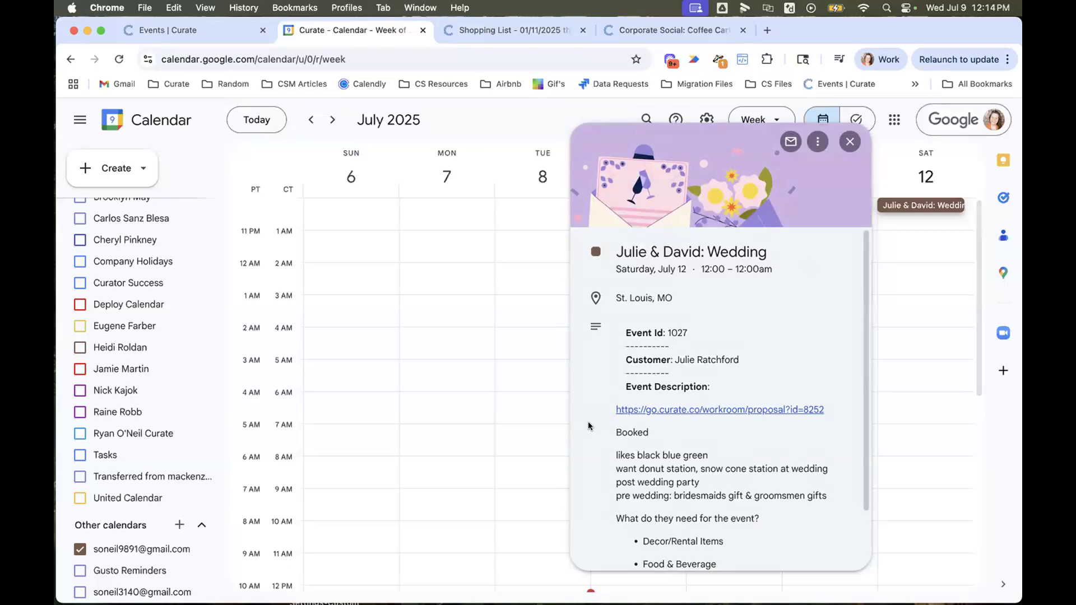
{"action": "scroll", "coordinate": [587, 426], "scroll_direction": "down", "scroll_amount": 3}
{"action": "scroll", "coordinate": [588, 426], "scroll_direction": "up", "scroll_amount": 3}
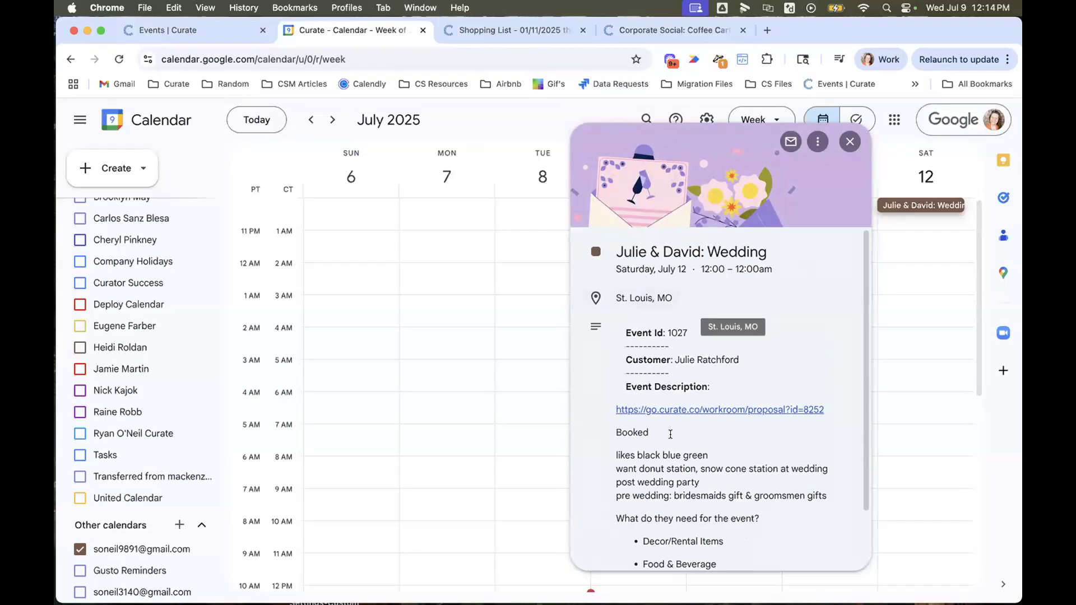
- Open the proposal link from the event description, and return to the calendar entry to highlight the link and Booked stage
{"action": "left_click", "coordinate": [693, 408]}
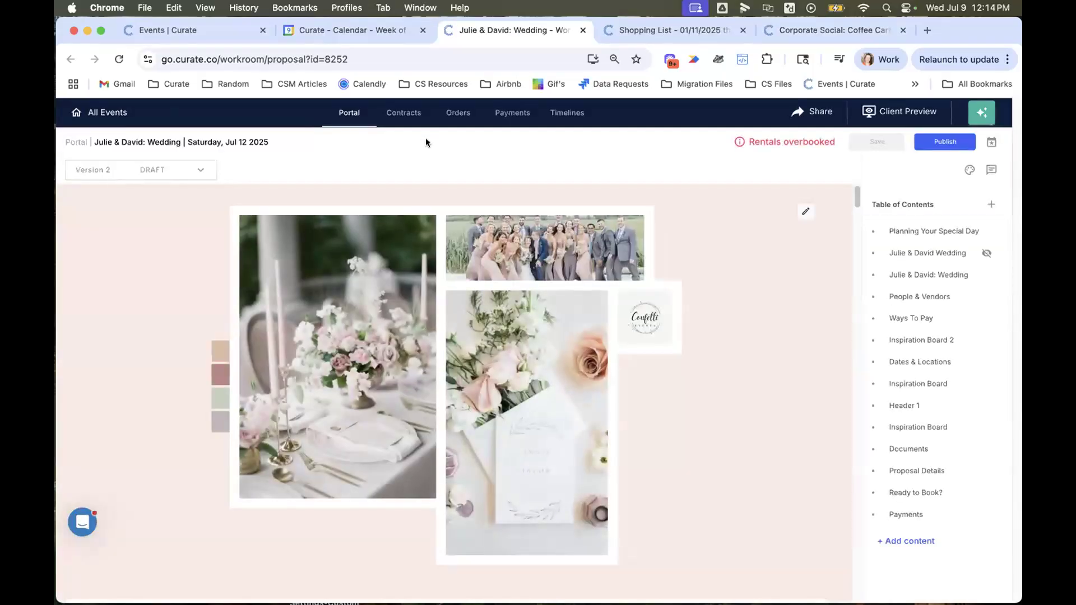
{"action": "left_click", "coordinate": [369, 36]}
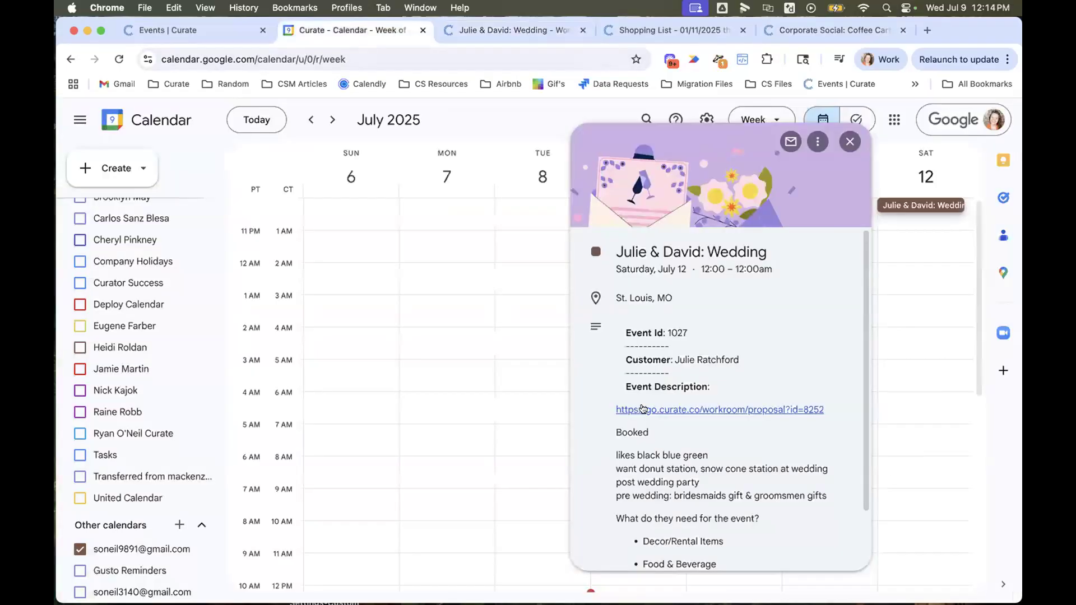
{"action": "left_click_drag", "start_coordinate": [658, 430], "coordinate": [597, 396]}
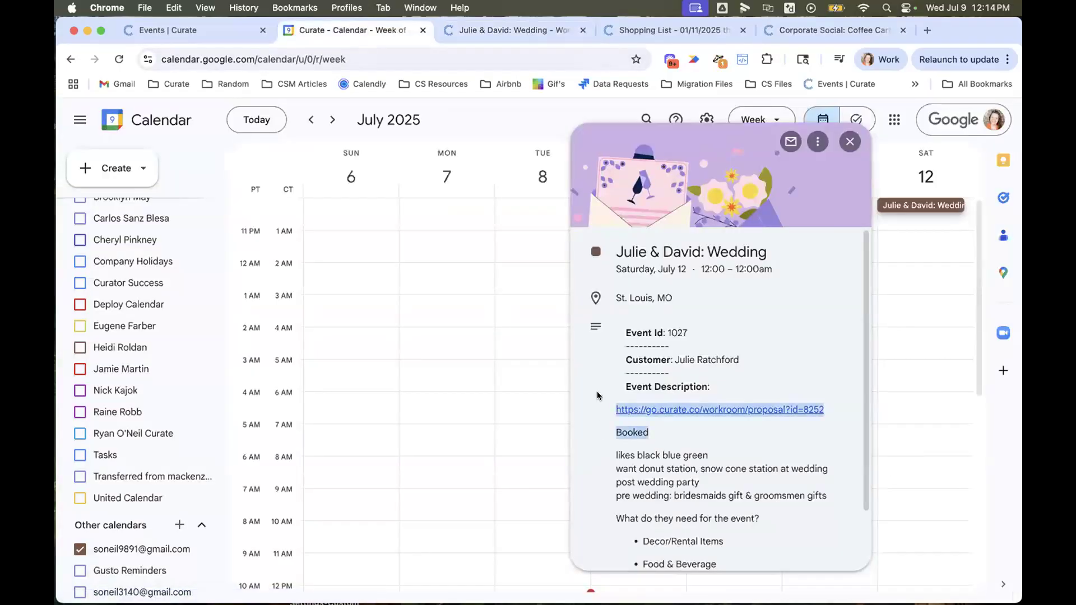
{"action": "left_click", "coordinate": [622, 431]}
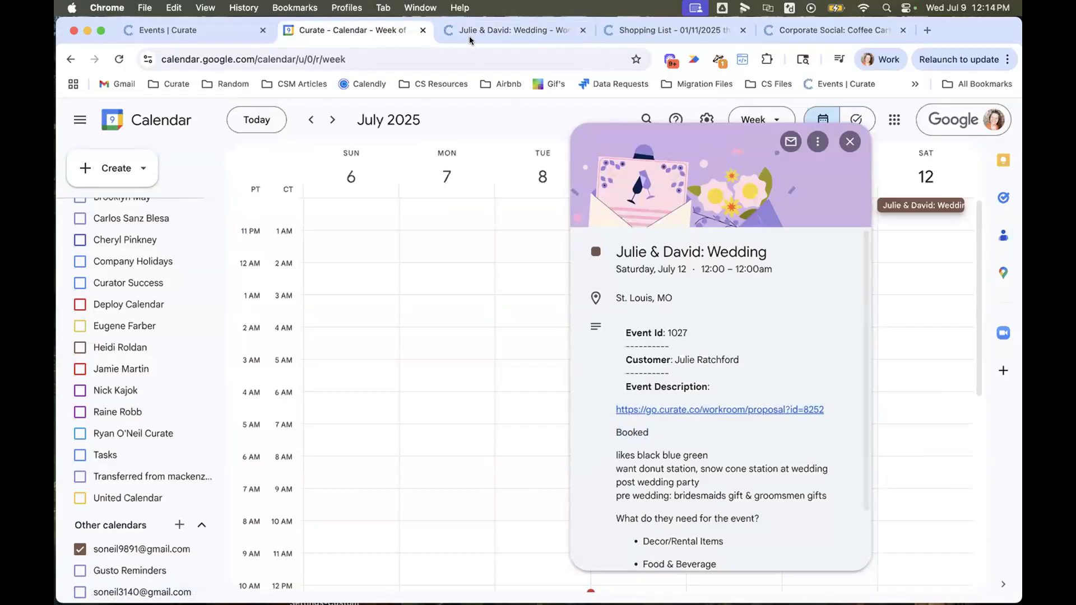
- Switch to Curate's own calendar and copy the workroom proposal link from the booked July 12 wedding's summary
{"action": "left_click", "coordinate": [137, 33]}
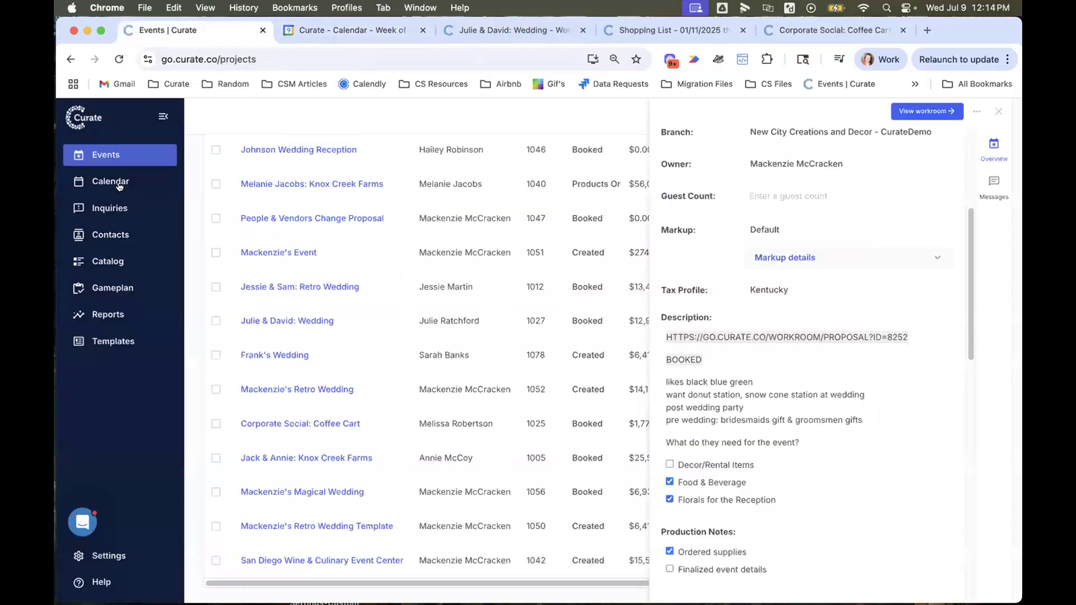
{"action": "left_click", "coordinate": [115, 182]}
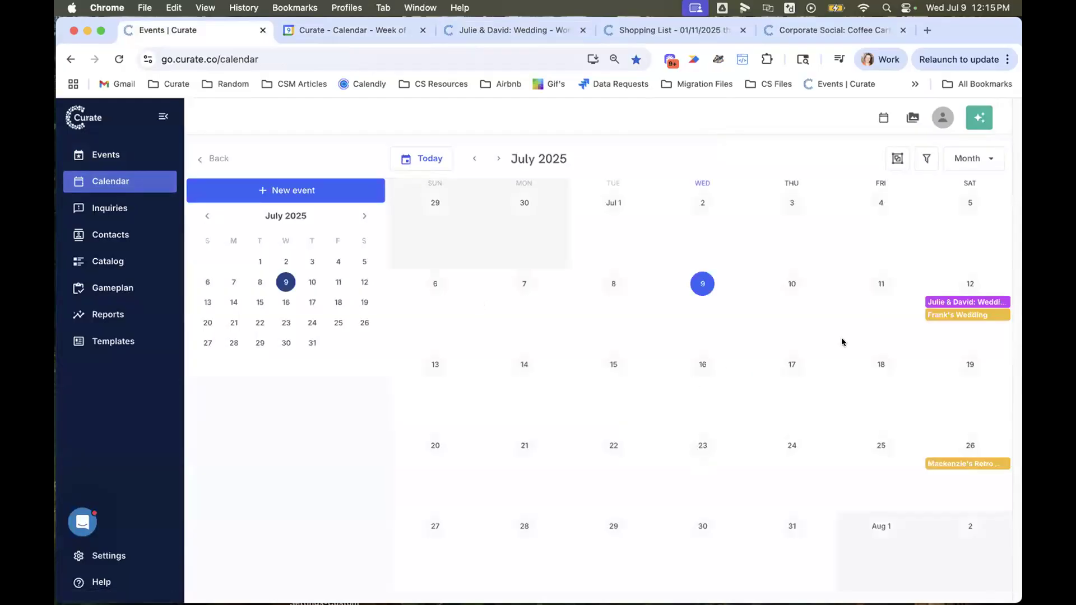
{"action": "left_click", "coordinate": [968, 302]}
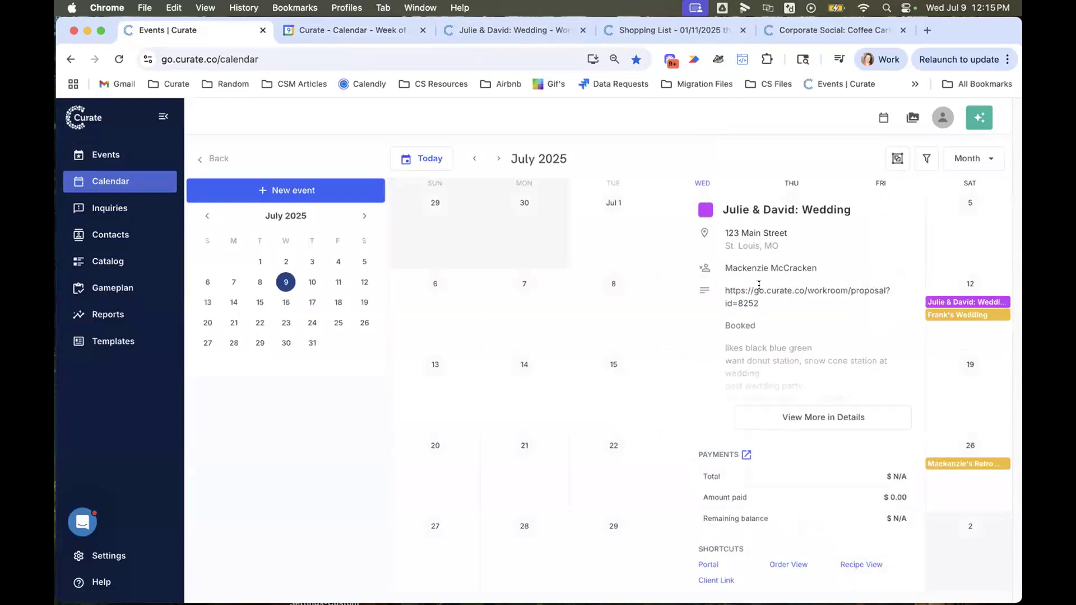
{"action": "left_click_drag", "start_coordinate": [761, 307], "coordinate": [706, 291]}
{"action": "key", "text": "super+c"}
{"action": "left_click", "coordinate": [896, 172]}
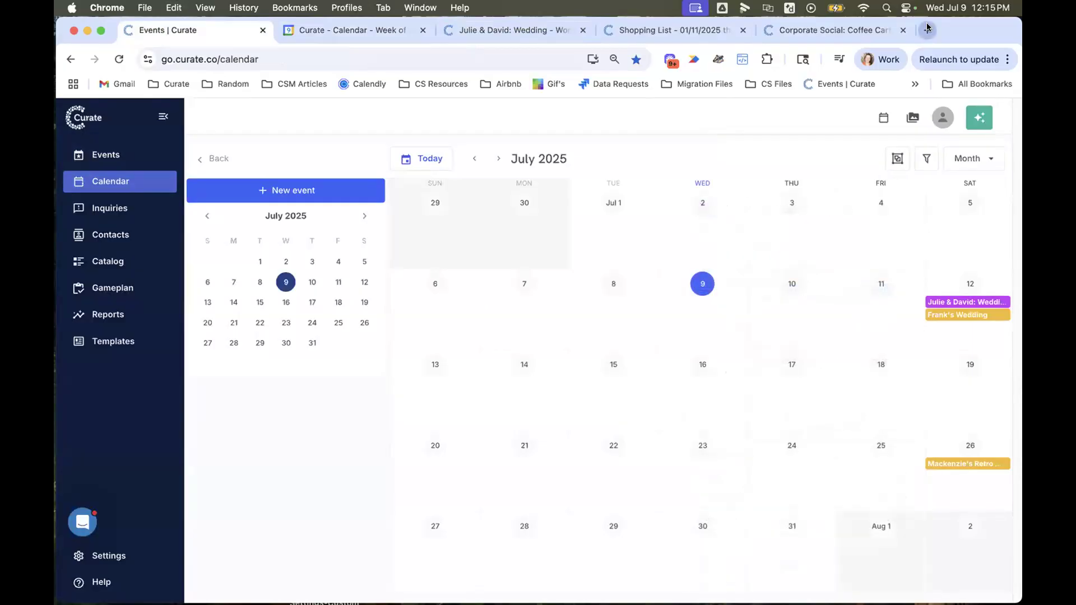
- Open the copied workroom proposal link in a new browser tab
{"action": "left_click", "coordinate": [927, 29]}
{"action": "key", "text": "super+v"}
{"action": "key", "text": "Return"}
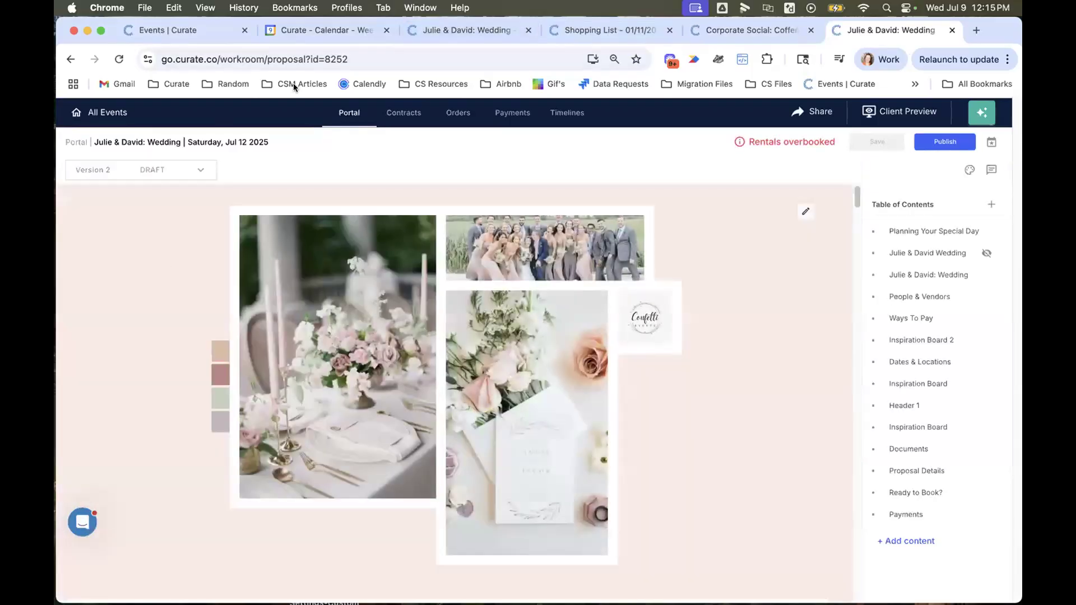
- Close the browser tabs holding the Curate calendar, Google Calendar and the first copy of the wedding proposal
{"action": "left_click", "coordinate": [244, 31]}
{"action": "left_click", "coordinate": [244, 30]}
{"action": "left_click", "coordinate": [243, 31]}
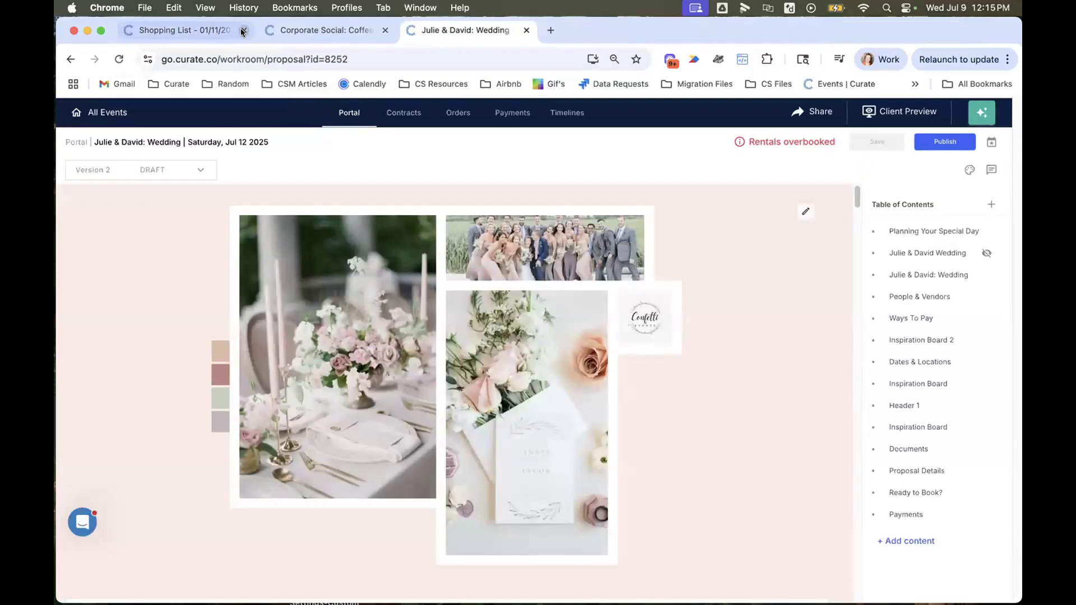
- Go to all shopping lists, open the one for 01/11/2025 through 10/25/2025, and look through its components
{"action": "left_click", "coordinate": [167, 29]}
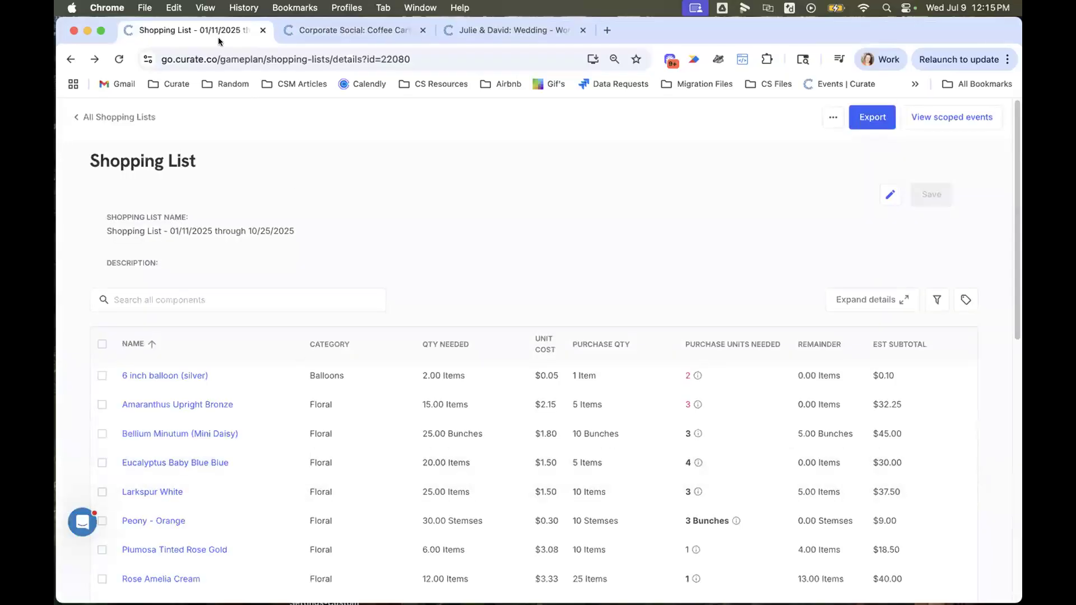
{"action": "left_click", "coordinate": [102, 117]}
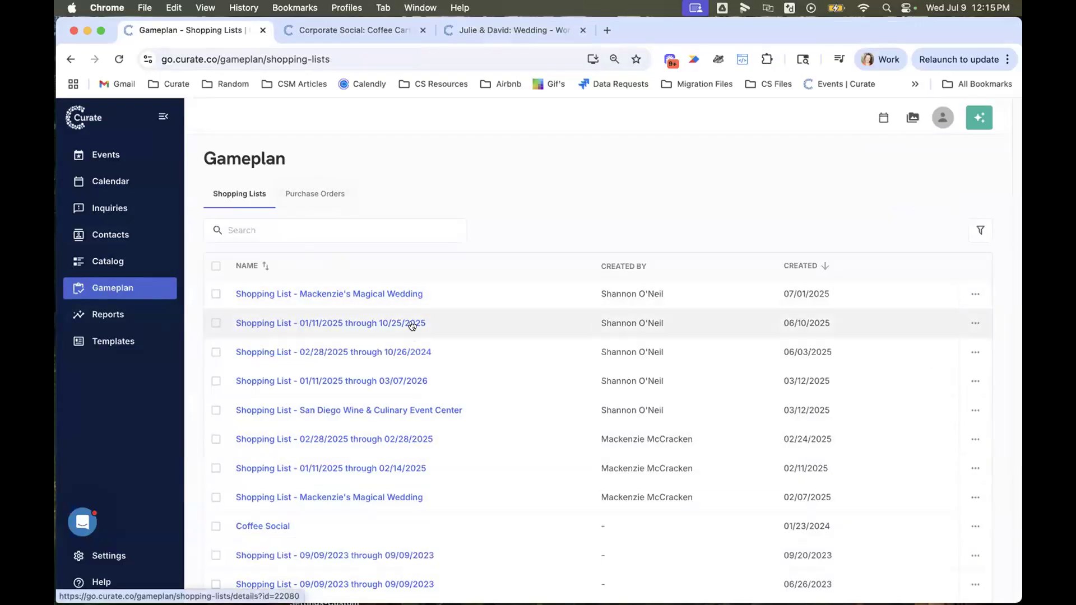
{"action": "left_click", "coordinate": [359, 324]}
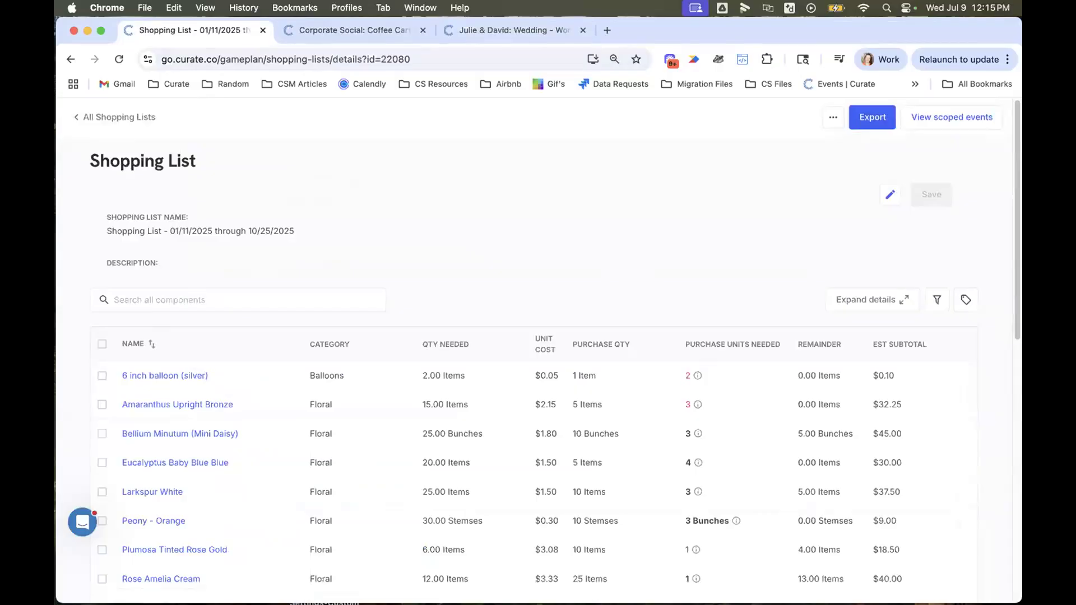
{"action": "scroll", "coordinate": [216, 533], "scroll_direction": "down", "scroll_amount": 5}
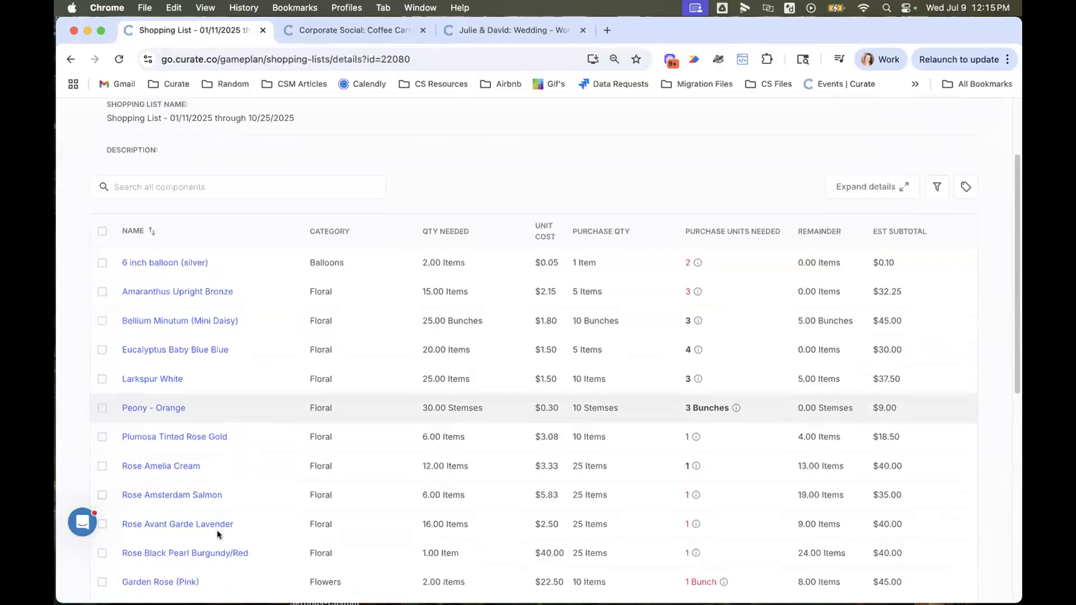
{"action": "scroll", "coordinate": [217, 530], "scroll_direction": "down", "scroll_amount": 8}
{"action": "scroll", "coordinate": [217, 530], "scroll_direction": "up", "scroll_amount": 10}
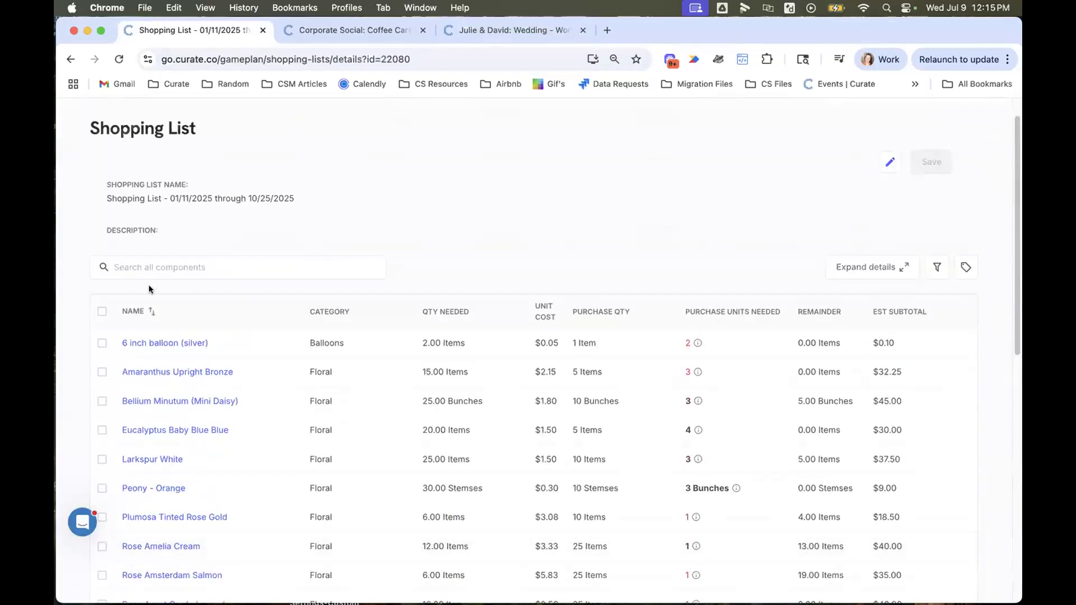
- Sort the shopping list's components by name in ascending order and review their quantities and purchase units
{"action": "left_click", "coordinate": [145, 312]}
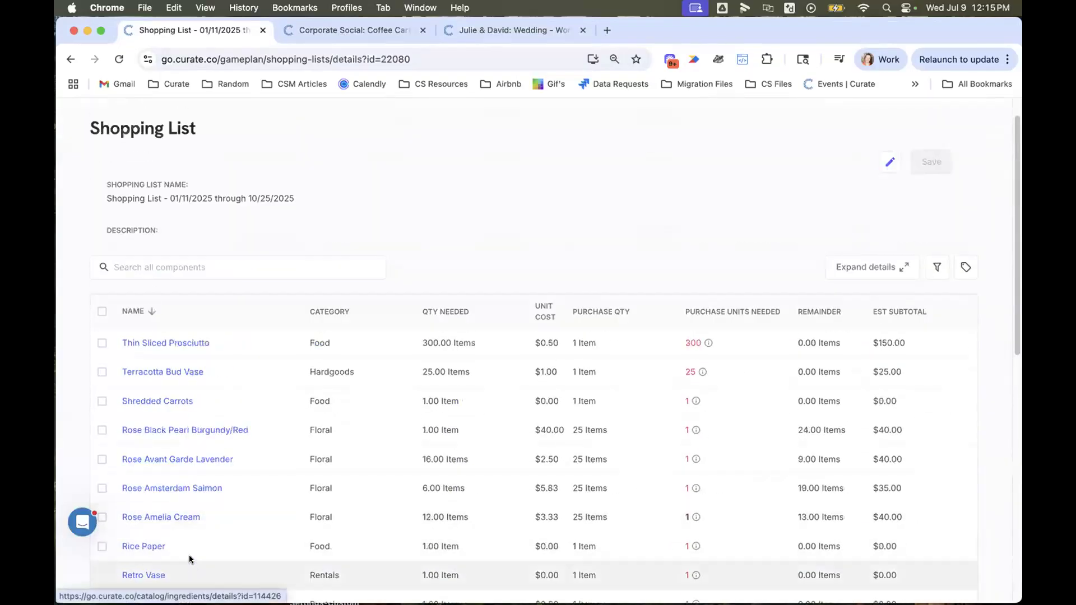
{"action": "left_click", "coordinate": [144, 313]}
{"action": "scroll", "coordinate": [166, 462], "scroll_direction": "down", "scroll_amount": 4}
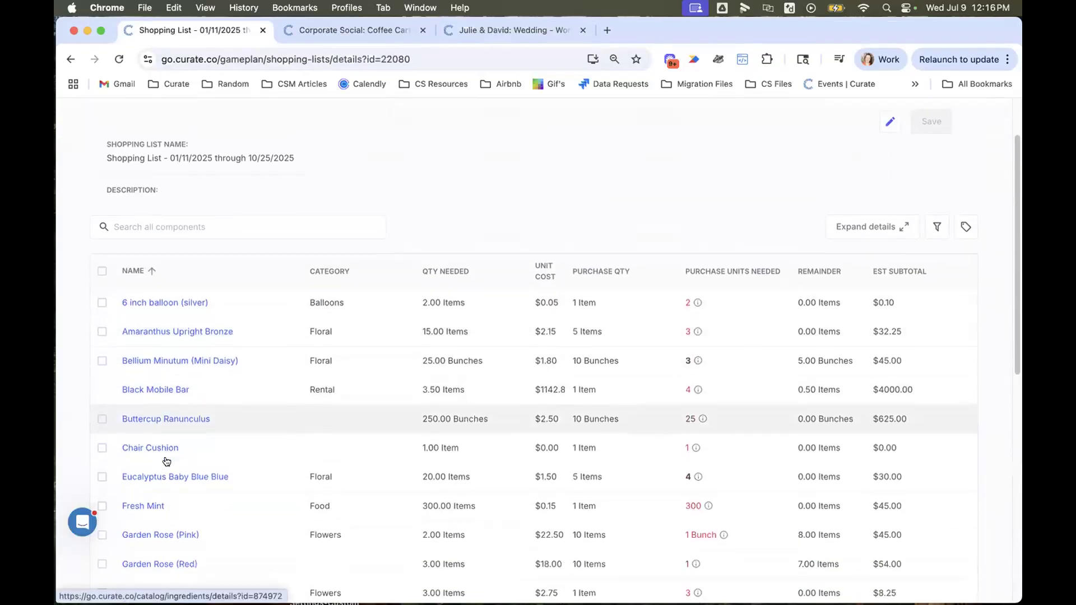
{"action": "scroll", "coordinate": [166, 461], "scroll_direction": "down", "scroll_amount": 9}
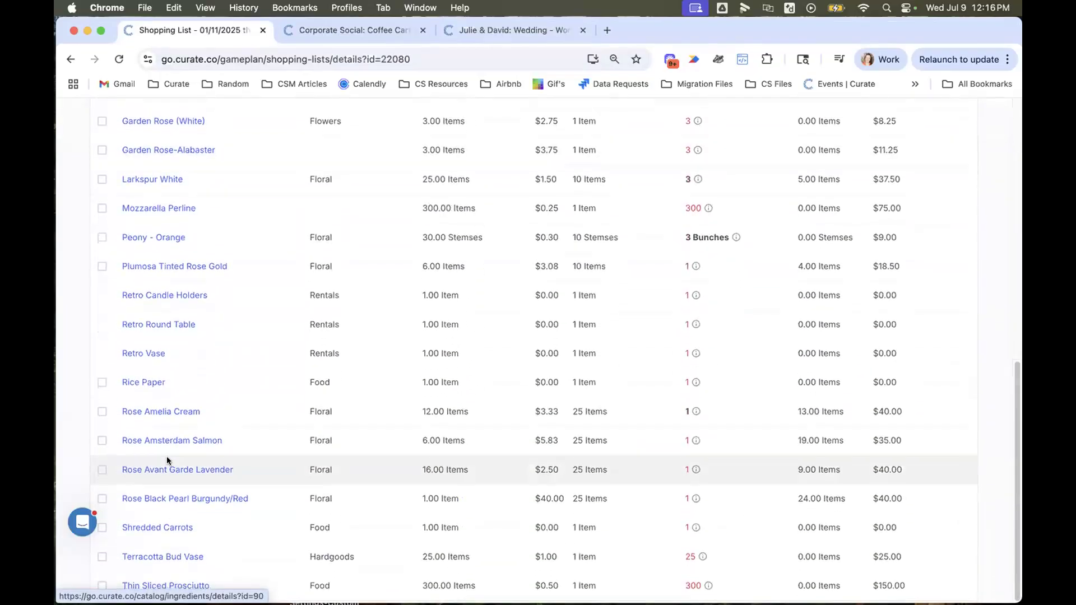
{"action": "scroll", "coordinate": [167, 461], "scroll_direction": "up", "scroll_amount": 13}
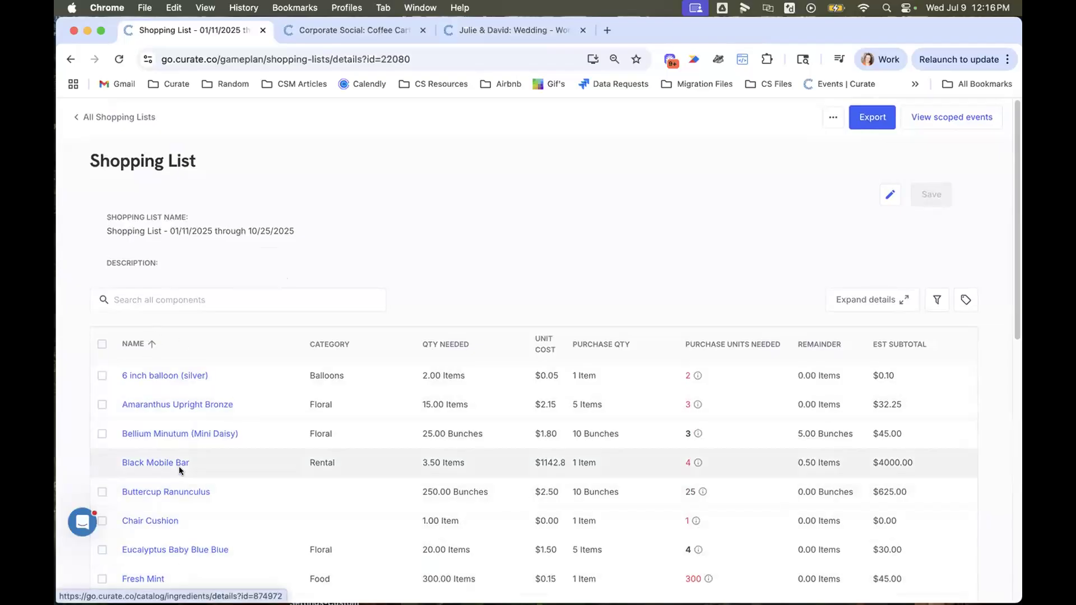
{"action": "scroll", "coordinate": [180, 466], "scroll_direction": "down", "scroll_amount": 4}
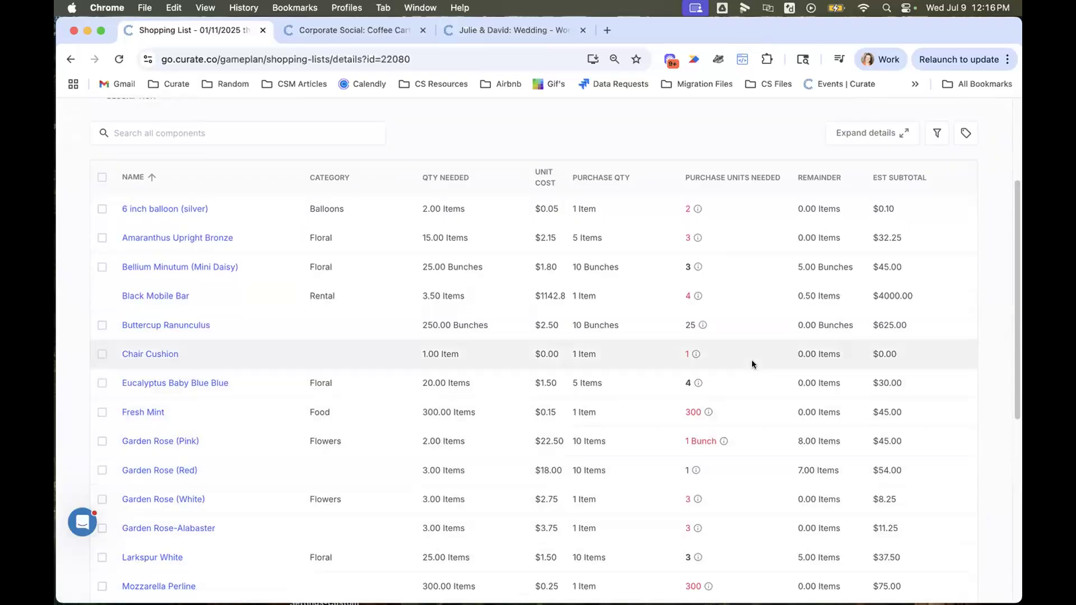
{"action": "scroll", "coordinate": [751, 360], "scroll_direction": "up", "scroll_amount": 1}
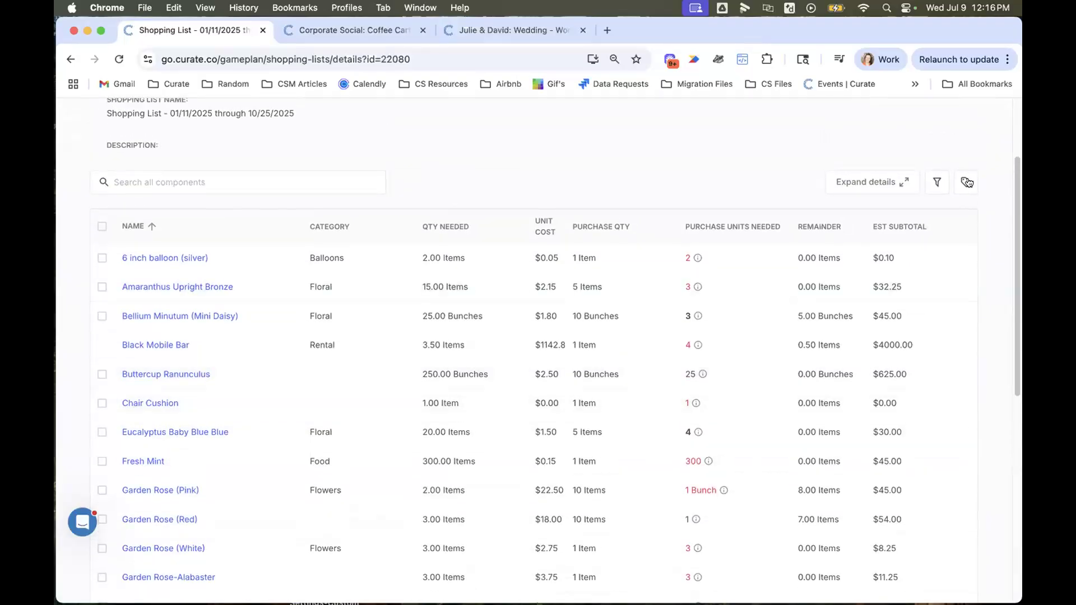
- Show the tags of the shopping list's components and look through the vendor tags
{"action": "left_click", "coordinate": [967, 182]}
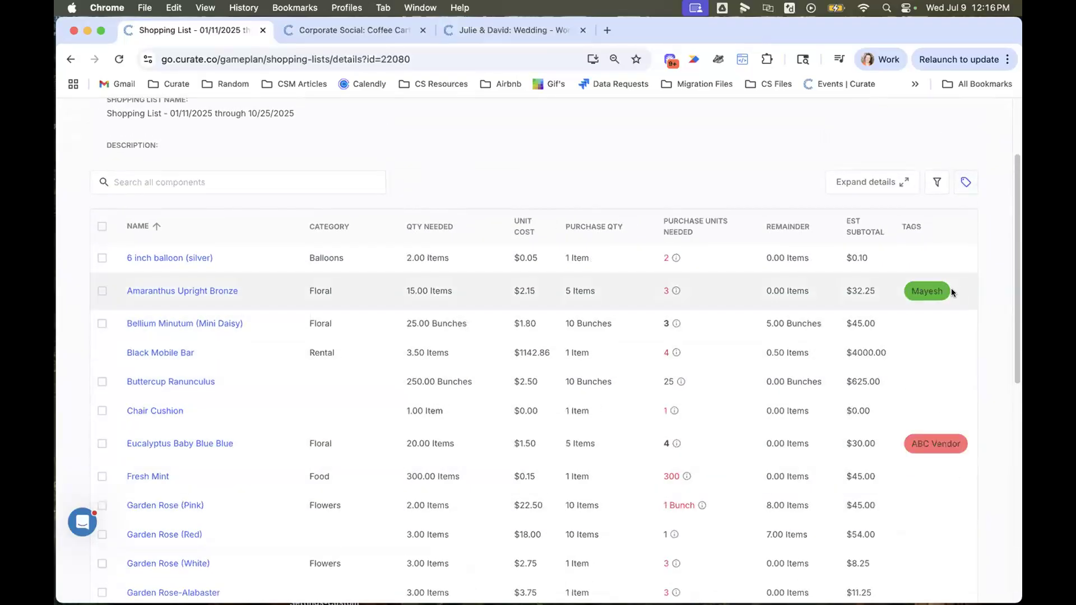
{"action": "scroll", "coordinate": [930, 522], "scroll_direction": "down", "scroll_amount": 3}
{"action": "scroll", "coordinate": [929, 518], "scroll_direction": "down", "scroll_amount": 6}
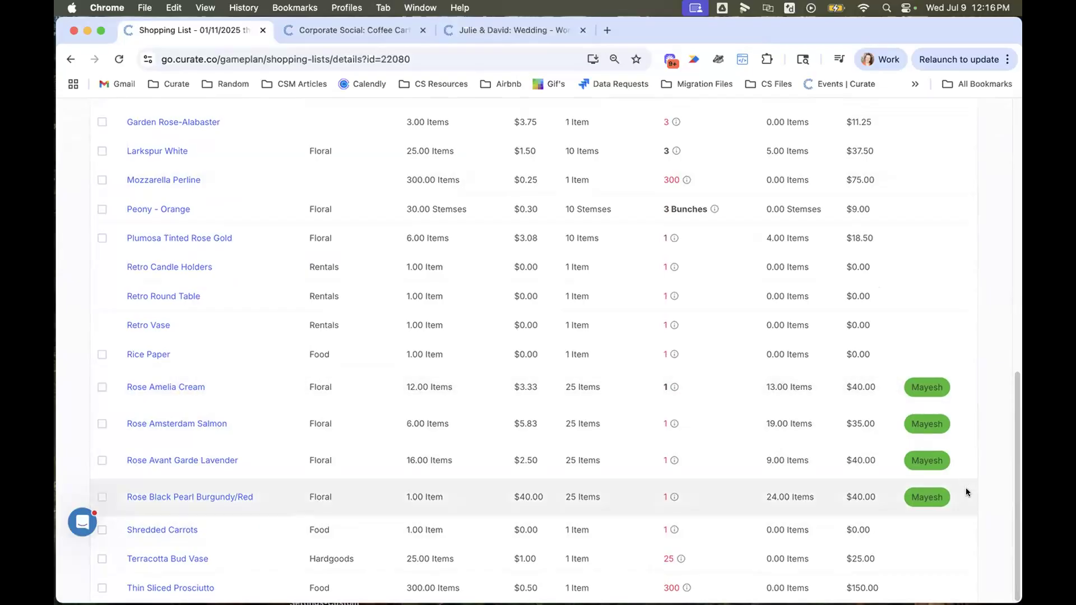
- Select the Mayesh-tagged components: Rose Amelia Cream, Rose Amsterdam Salmon, Rose Avant Garde Lavender, Rose Black Pearl Burgundy/Red and Amaranthus Upright Bronze
{"action": "left_click", "coordinate": [102, 387]}
{"action": "left_click", "coordinate": [102, 423]}
{"action": "left_click", "coordinate": [102, 460]}
{"action": "left_click", "coordinate": [102, 497]}
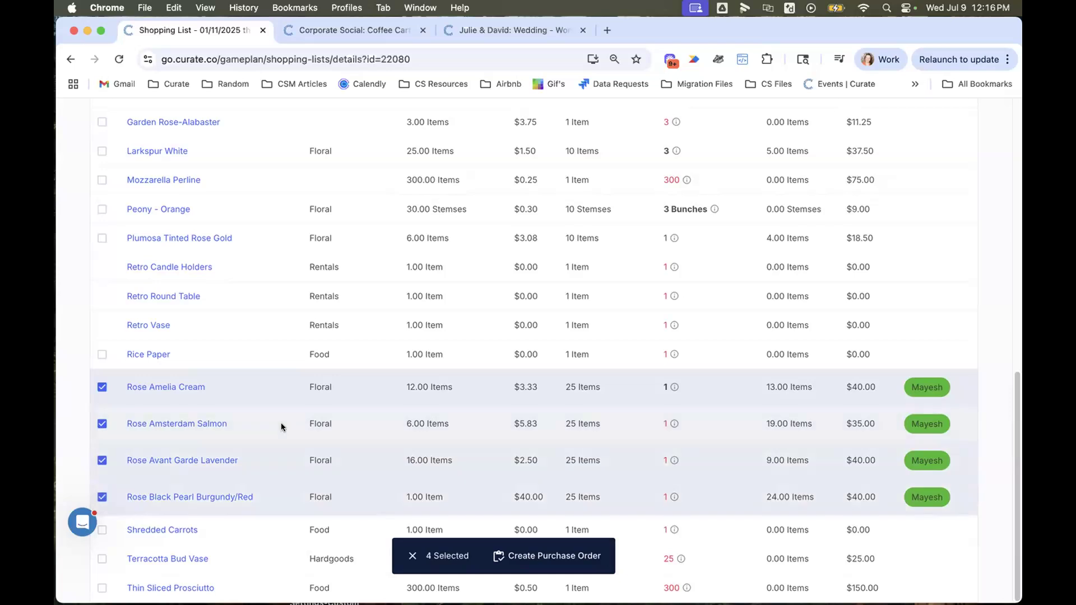
{"action": "scroll", "coordinate": [105, 303], "scroll_direction": "up", "scroll_amount": 10}
{"action": "left_click", "coordinate": [102, 278]}
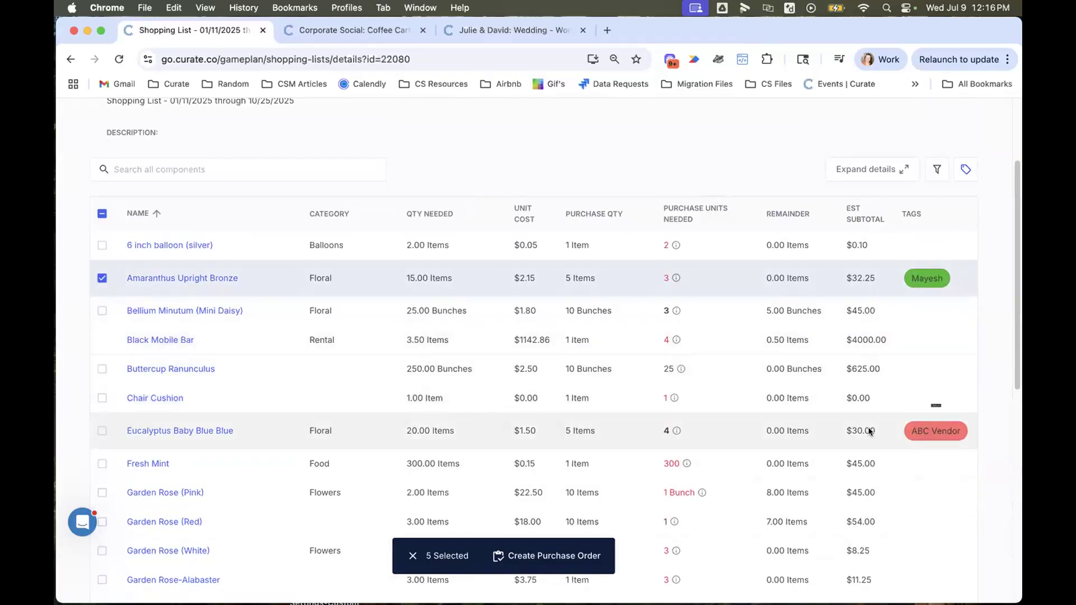
- Create a purchase order from the selected components named Mayesh Order July 9, with vendor ABC Vendor and fulfillment date 2025-07-22
{"action": "left_click", "coordinate": [552, 556]}
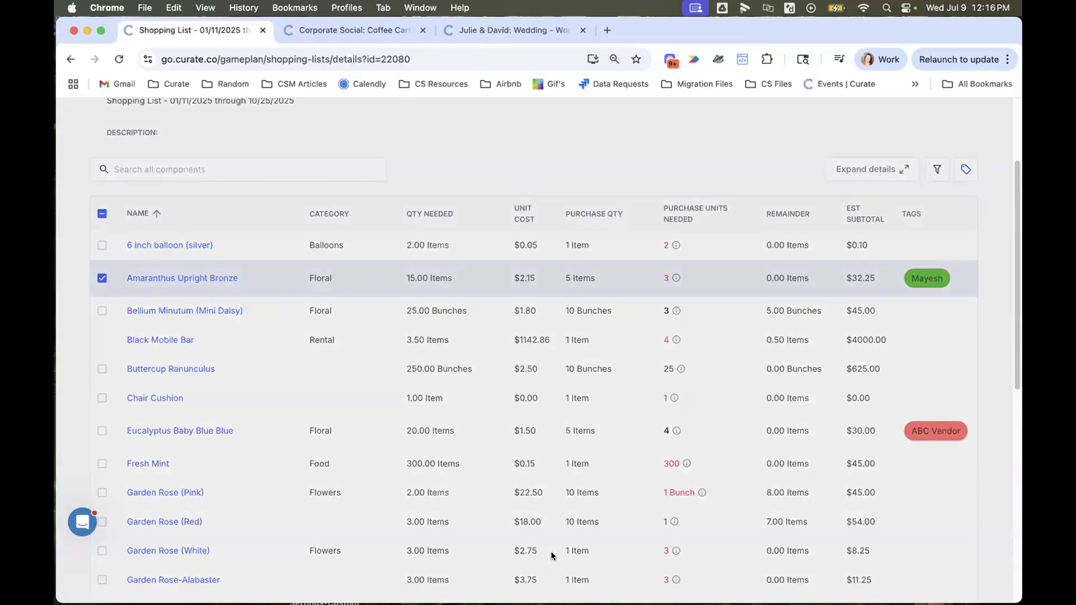
{"action": "left_click", "coordinate": [499, 287]}
{"action": "type", "text": "Mayesh Order July"}
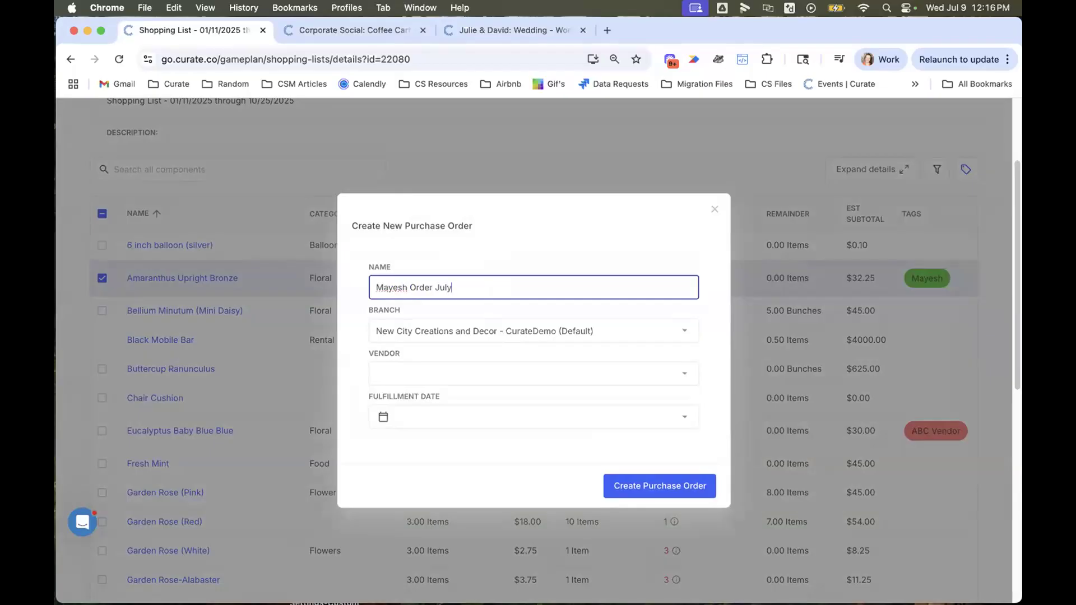
{"action": "type", "text": " 9"}
{"action": "left_click", "coordinate": [493, 370]}
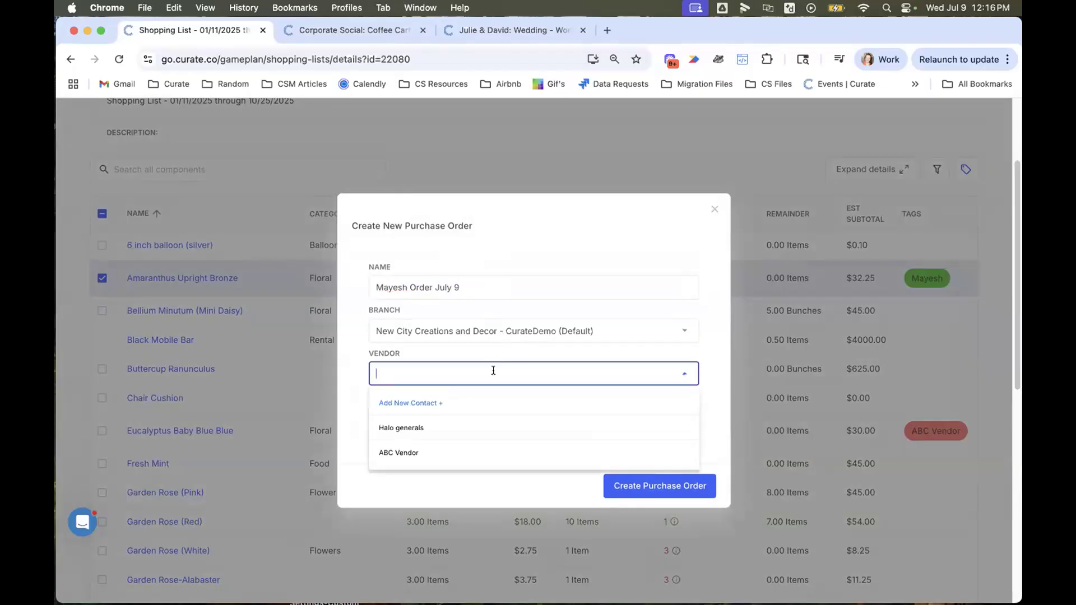
{"action": "left_click", "coordinate": [392, 454]}
{"action": "left_click", "coordinate": [456, 415]}
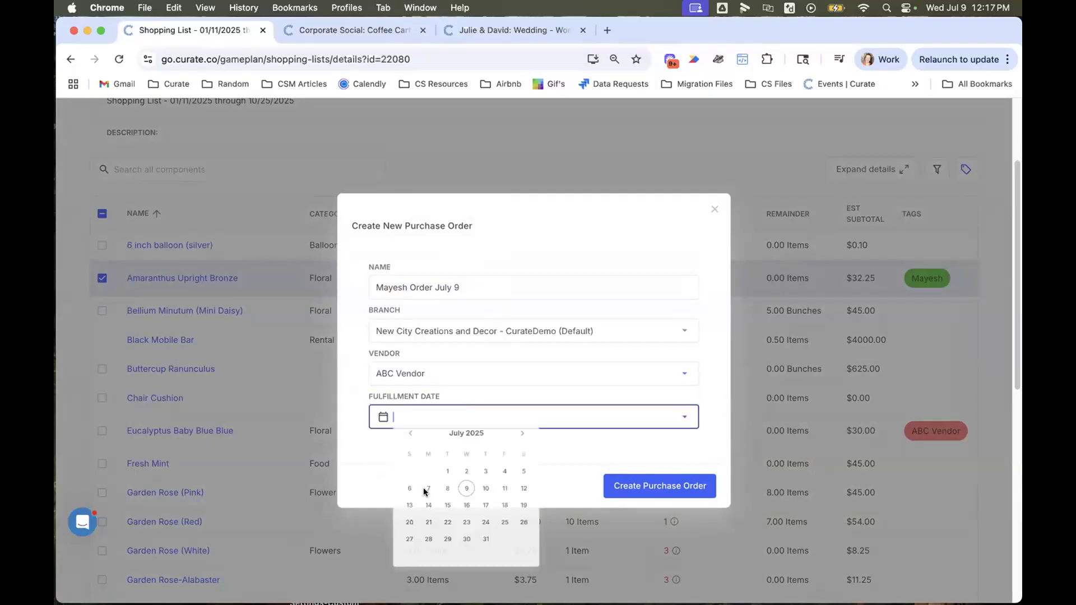
{"action": "left_click", "coordinate": [456, 543]}
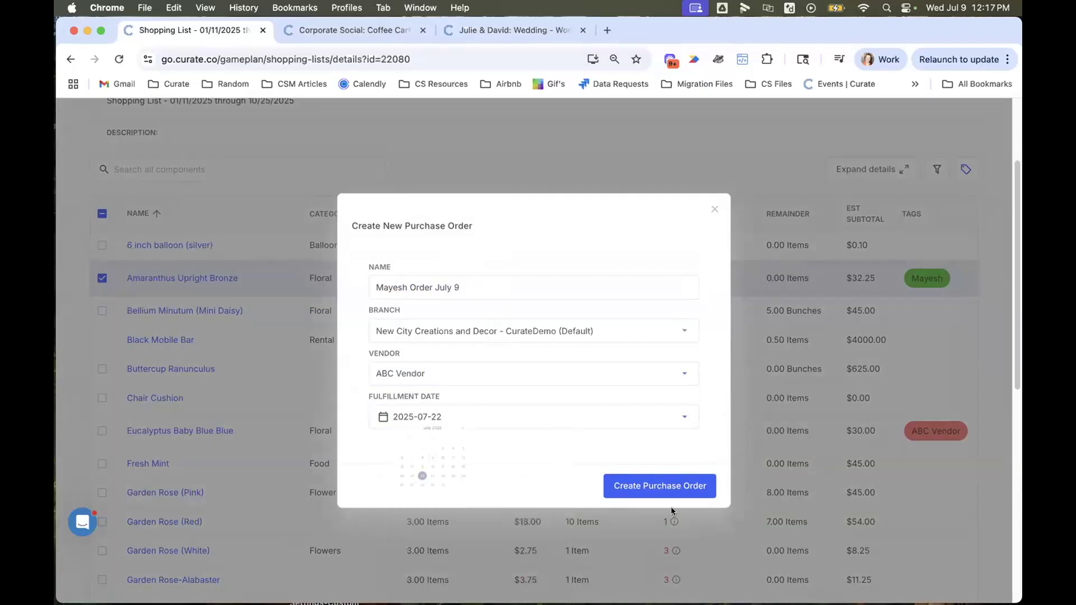
{"action": "left_click", "coordinate": [691, 484]}
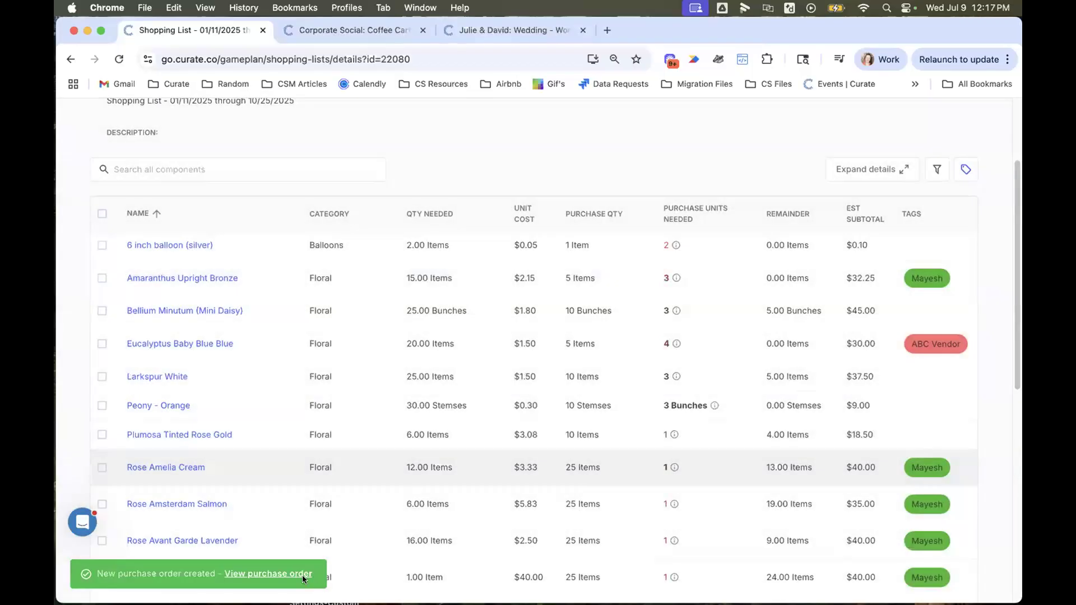
- Open the new purchase order and review the editable purchase units needed and prices of its items
{"action": "left_click", "coordinate": [288, 572]}
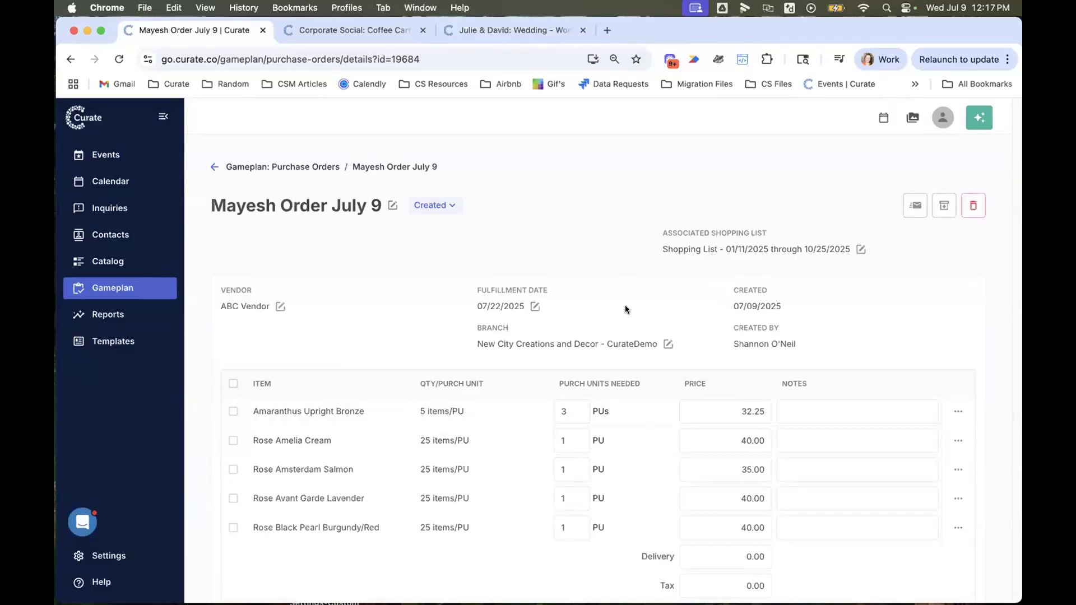
{"action": "scroll", "coordinate": [627, 305], "scroll_direction": "down", "scroll_amount": 2}
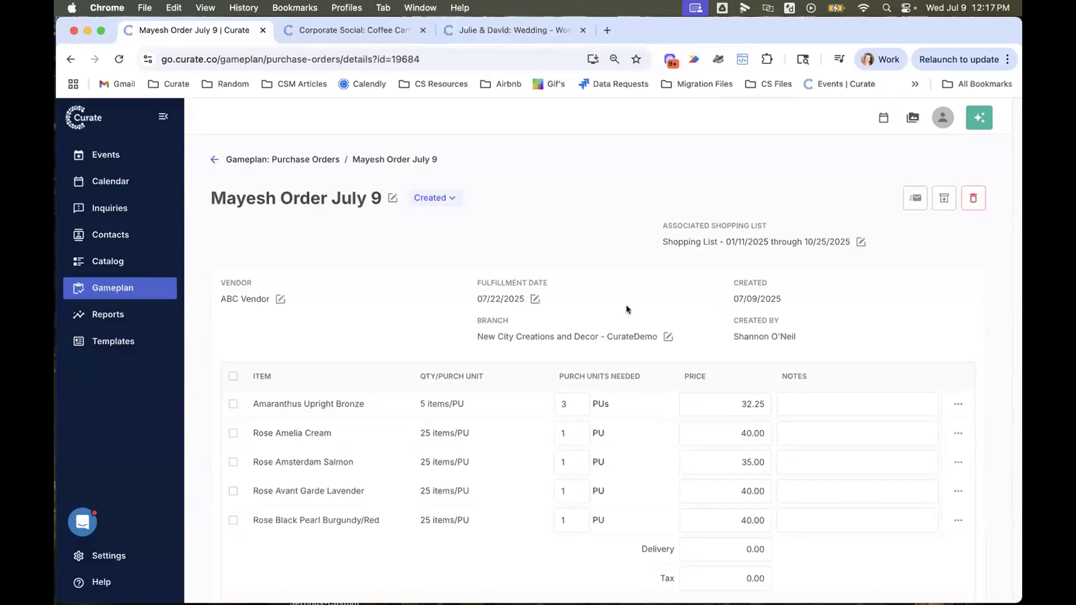
{"action": "left_click", "coordinate": [579, 351]}
{"action": "left_click", "coordinate": [577, 383]}
{"action": "left_click", "coordinate": [577, 412]}
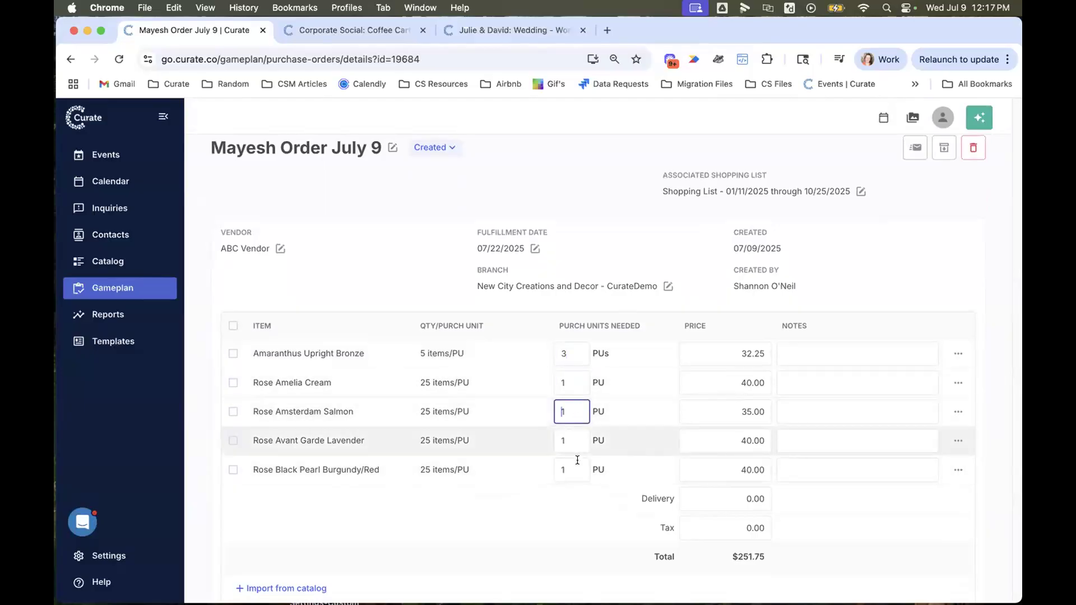
{"action": "left_click", "coordinate": [577, 444]}
{"action": "left_click", "coordinate": [728, 352]}
{"action": "left_click", "coordinate": [727, 418]}
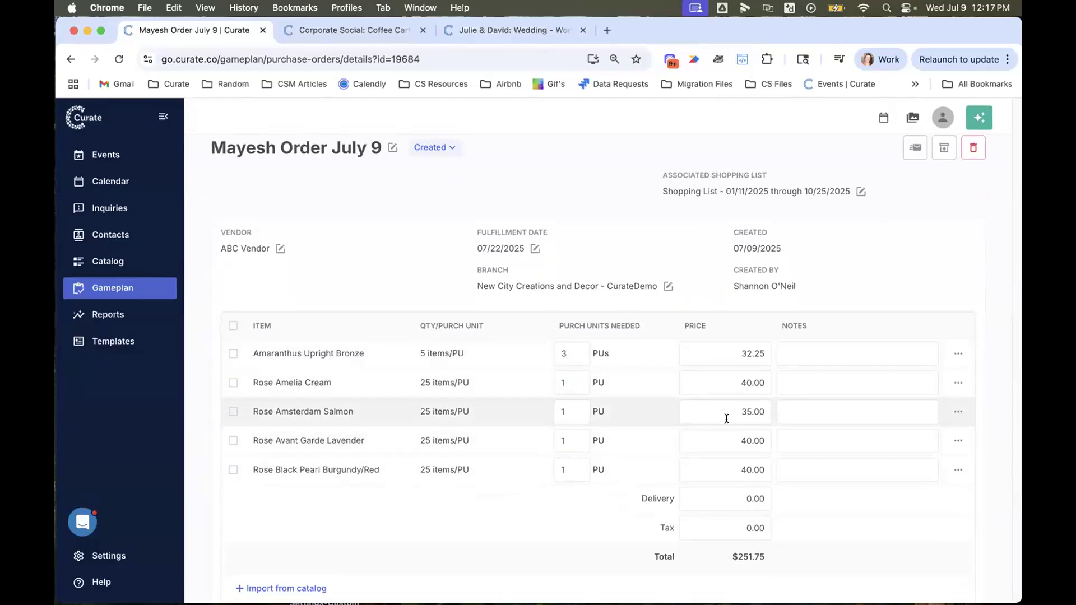
{"action": "left_click", "coordinate": [725, 447]}
{"action": "scroll", "coordinate": [727, 491], "scroll_direction": "up", "scroll_amount": 2}
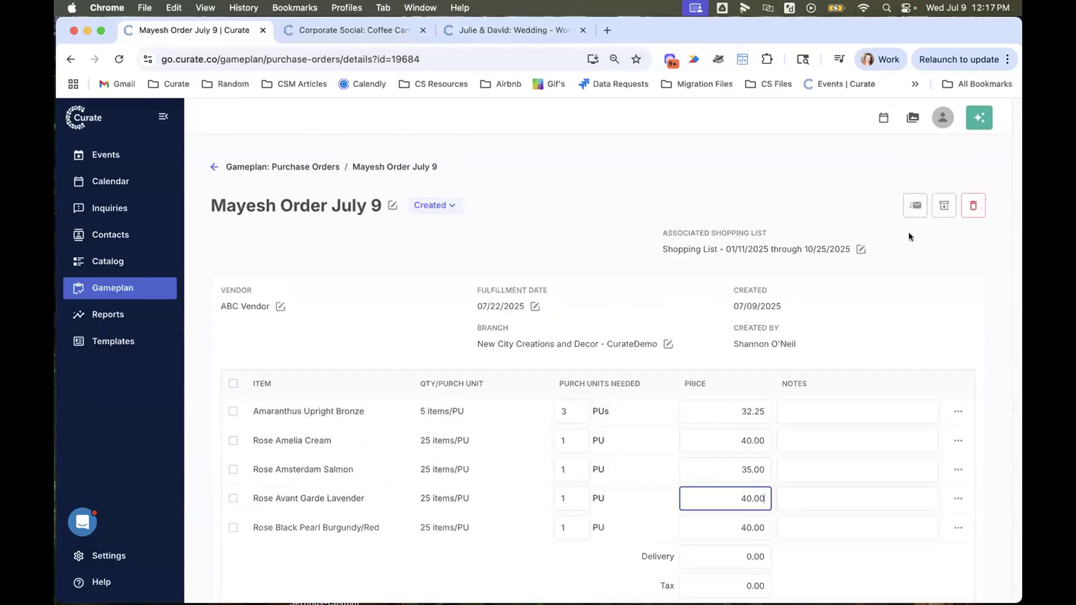
- Preview the email that sends the purchase order to the vendor, review its content, and cancel without sending
{"action": "left_click", "coordinate": [916, 205]}
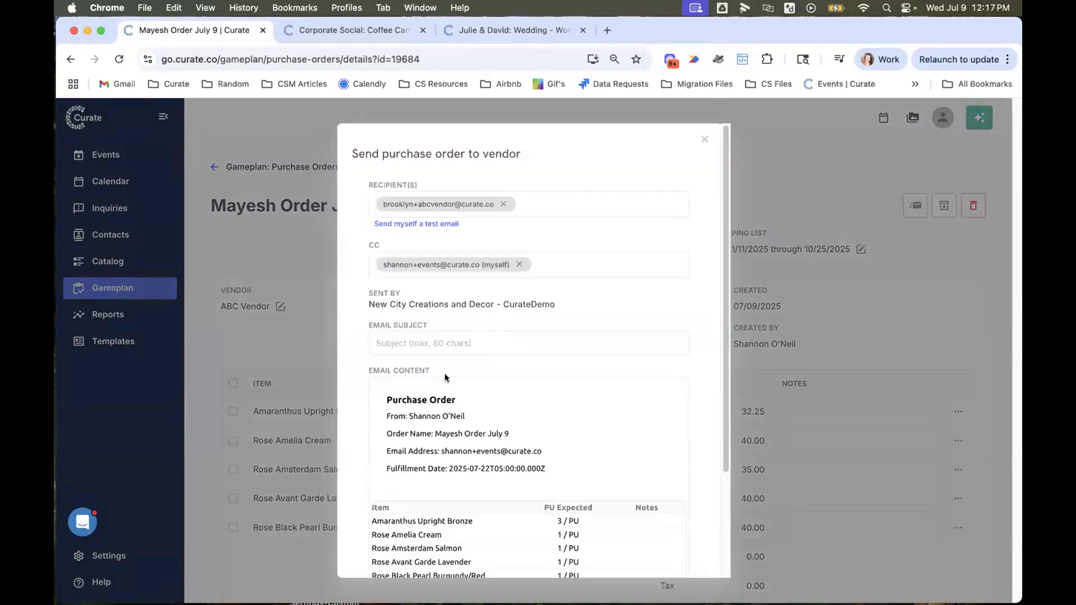
{"action": "scroll", "coordinate": [445, 378], "scroll_direction": "down", "scroll_amount": 3}
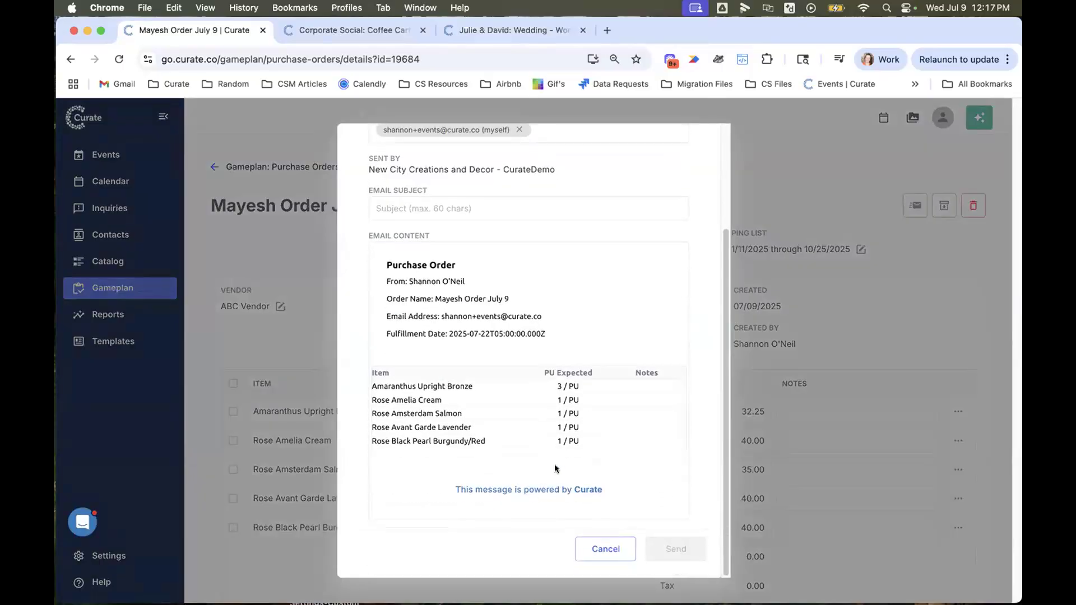
{"action": "scroll", "coordinate": [555, 469], "scroll_direction": "up", "scroll_amount": 3}
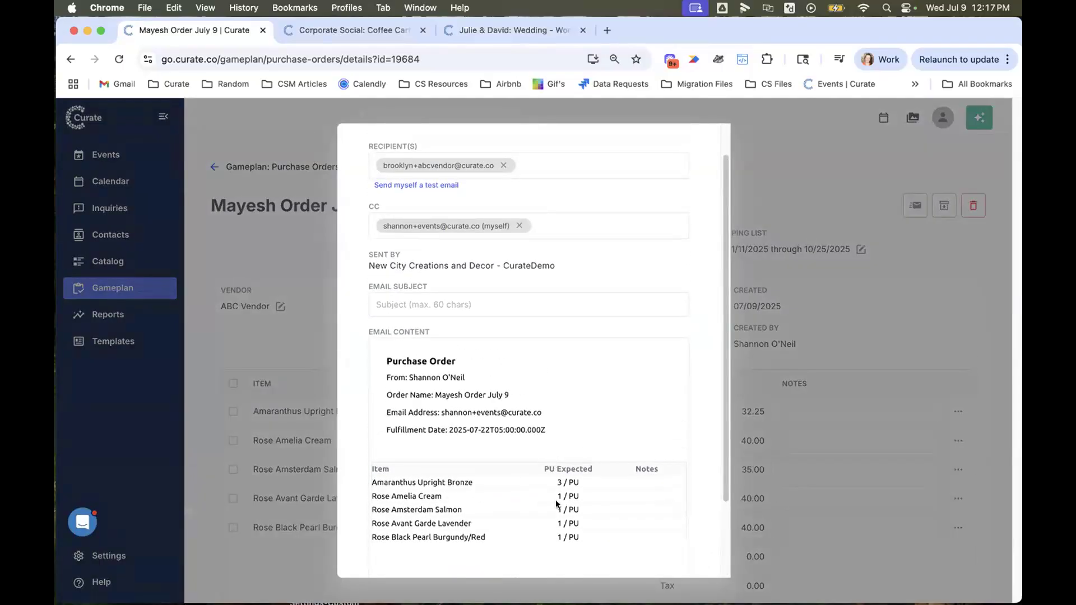
{"action": "scroll", "coordinate": [610, 538], "scroll_direction": "down", "scroll_amount": 3}
{"action": "left_click", "coordinate": [615, 552]}
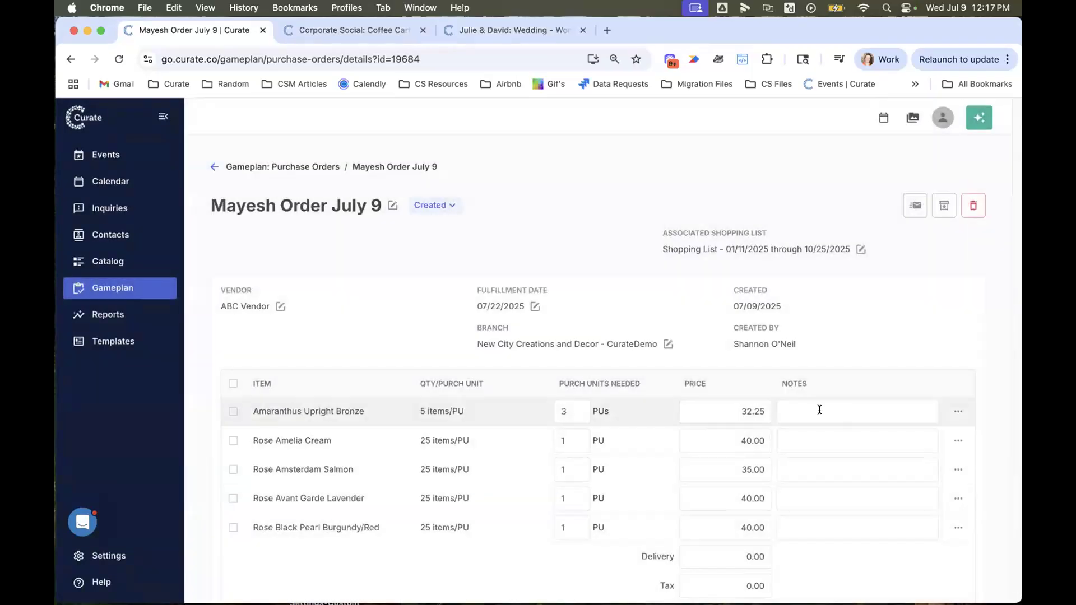
- Examine the notes field and quantity per purchase unit of Amaranthus Upright Bronze, and return to the shopping list
{"action": "left_click", "coordinate": [937, 410]}
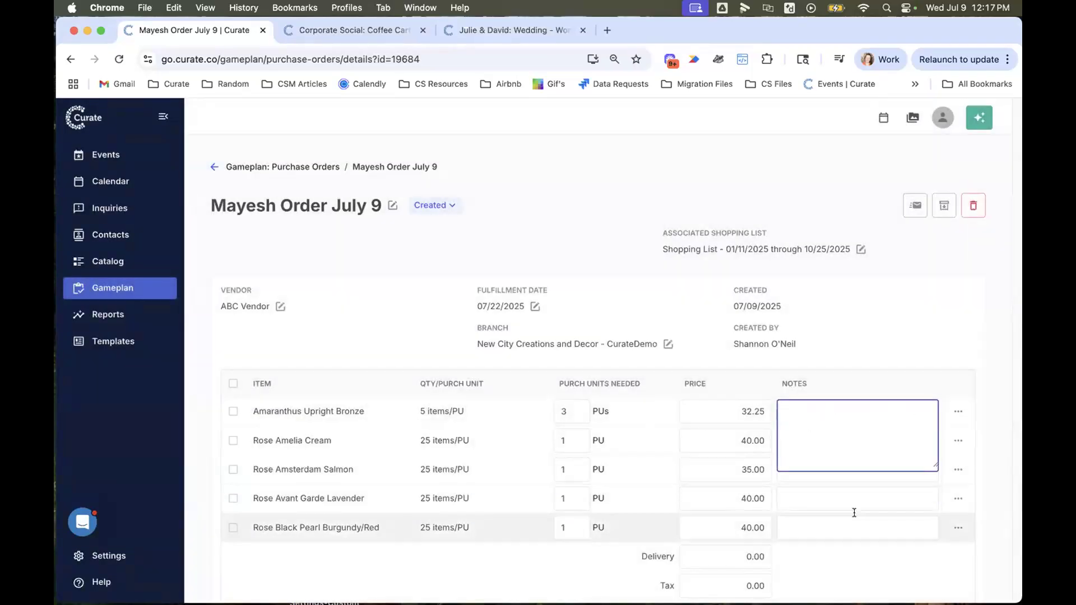
{"action": "left_click", "coordinate": [455, 409]}
{"action": "double_click", "coordinate": [455, 410]}
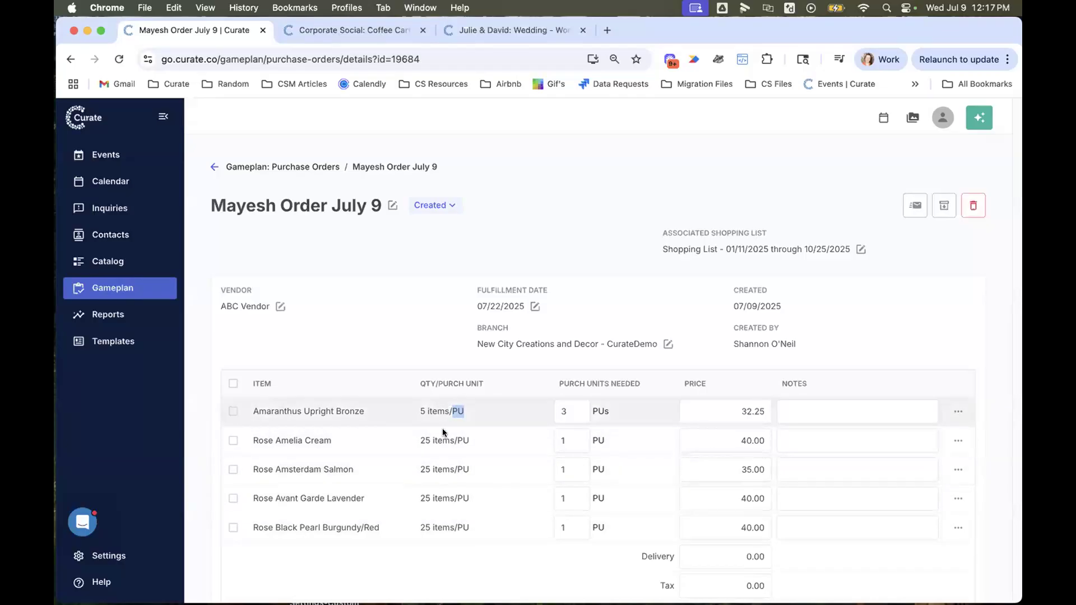
{"action": "scroll", "coordinate": [594, 534], "scroll_direction": "up", "scroll_amount": 1}
{"action": "scroll", "coordinate": [594, 534], "scroll_direction": "down", "scroll_amount": 1}
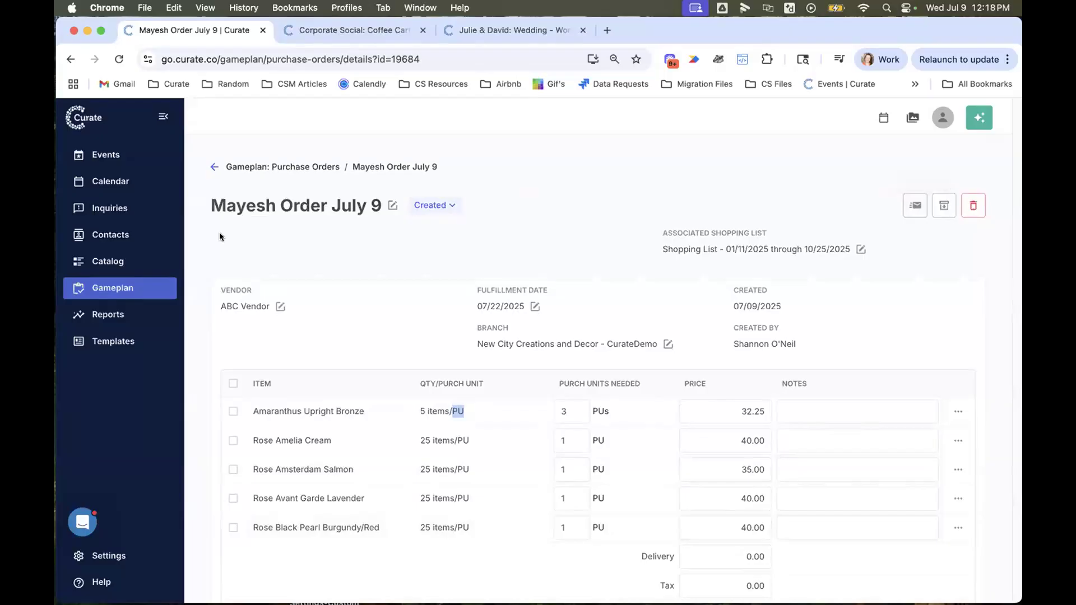
{"action": "left_click", "coordinate": [69, 58]}
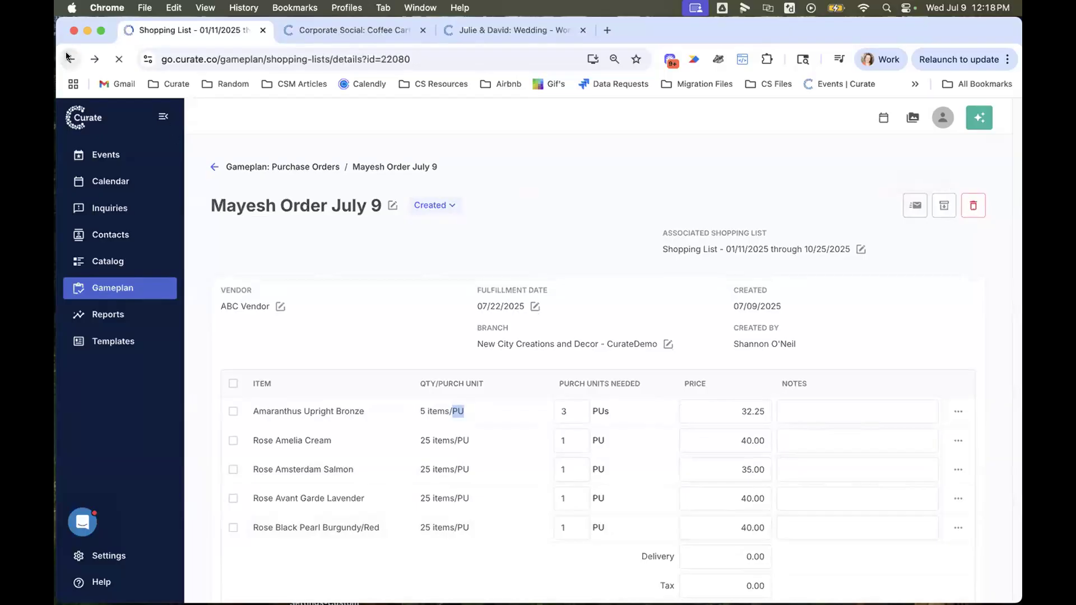
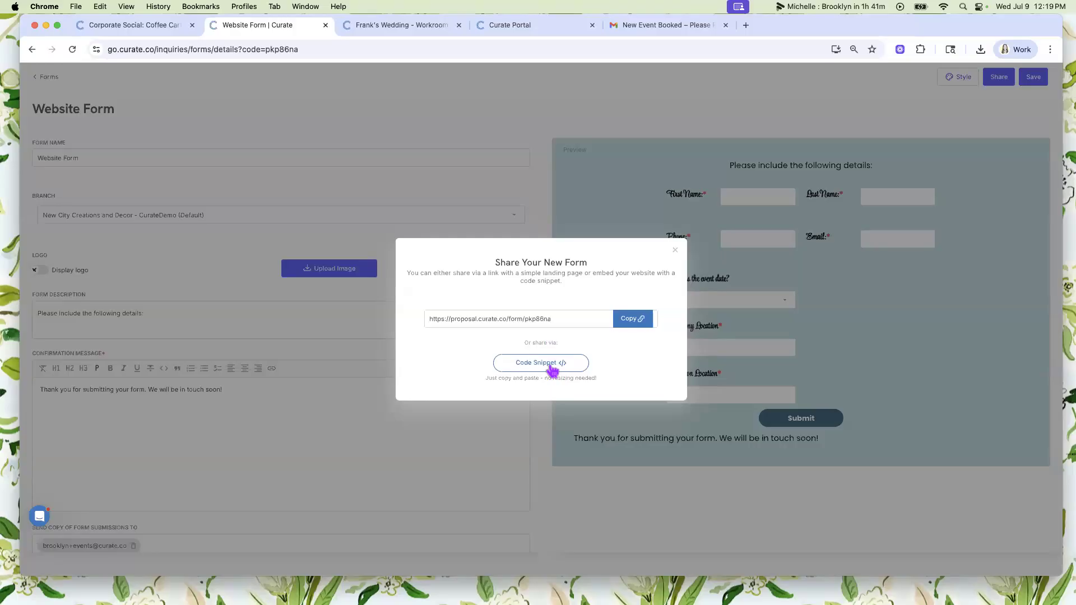
- View the embeddable code snippet for sharing the Website Form, close the sharing dialog and return to the forms list
{"action": "left_click", "coordinate": [551, 366]}
{"action": "left_click", "coordinate": [677, 252]}
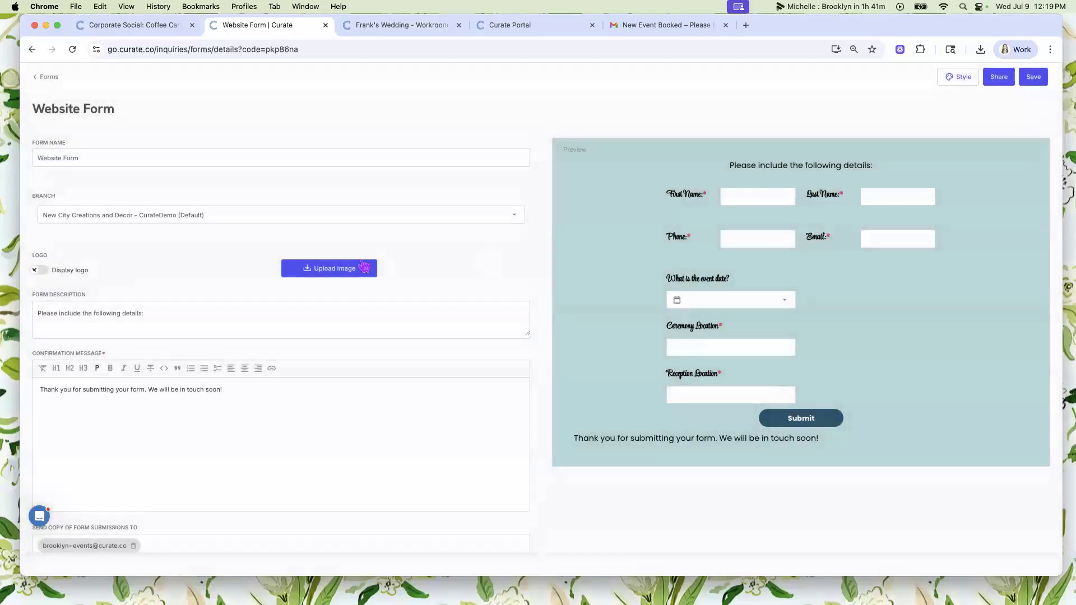
{"action": "left_click", "coordinate": [49, 78]}
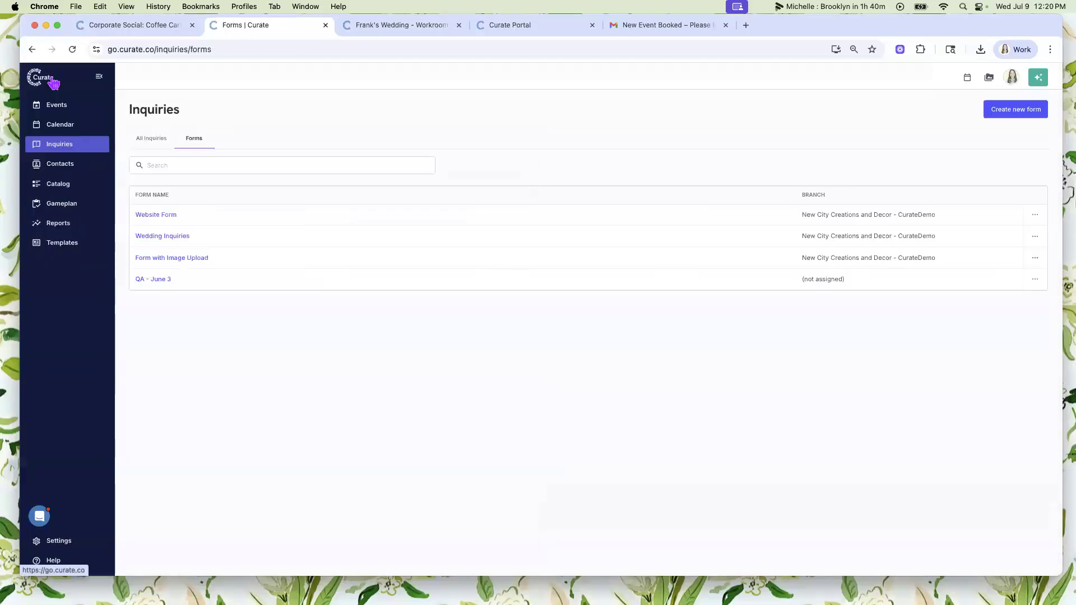
- Display all inquiries and search them by the form keyword "wedding"
{"action": "left_click", "coordinate": [159, 141]}
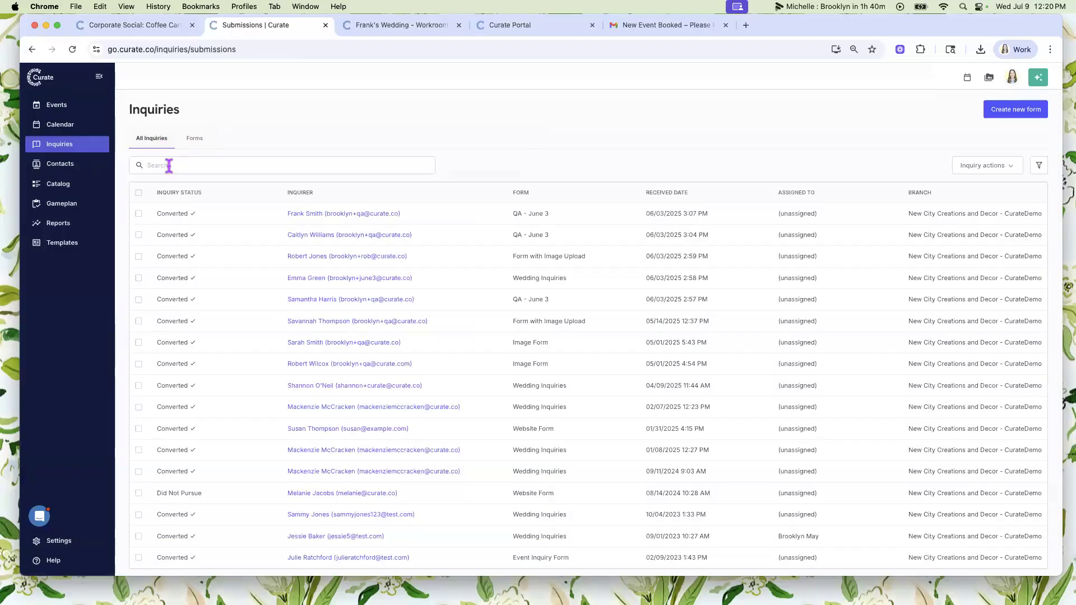
{"action": "left_click", "coordinate": [168, 165]}
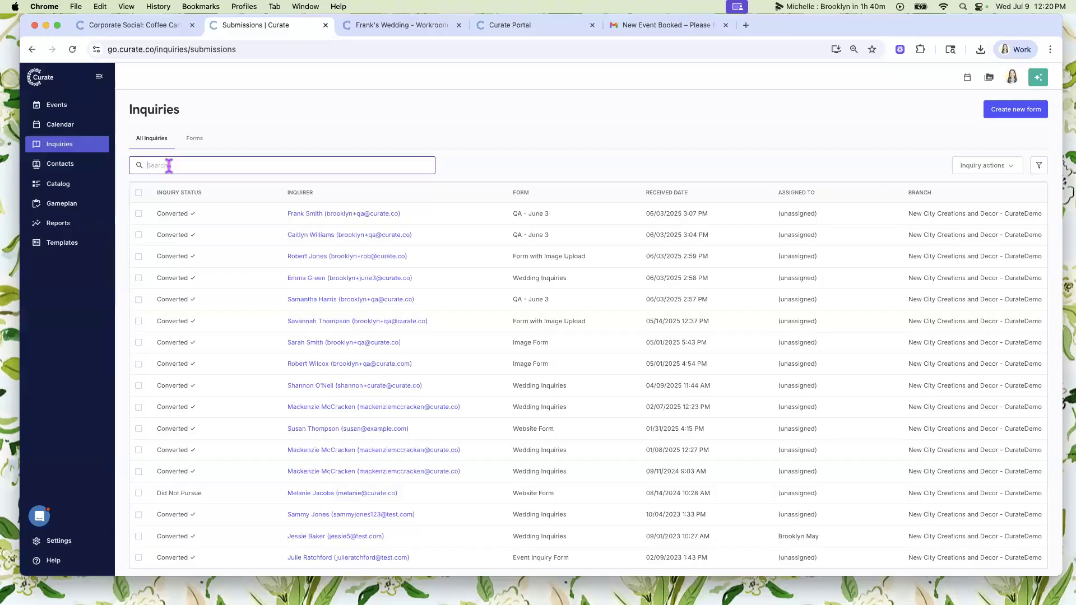
{"action": "type", "text": "wedding"}
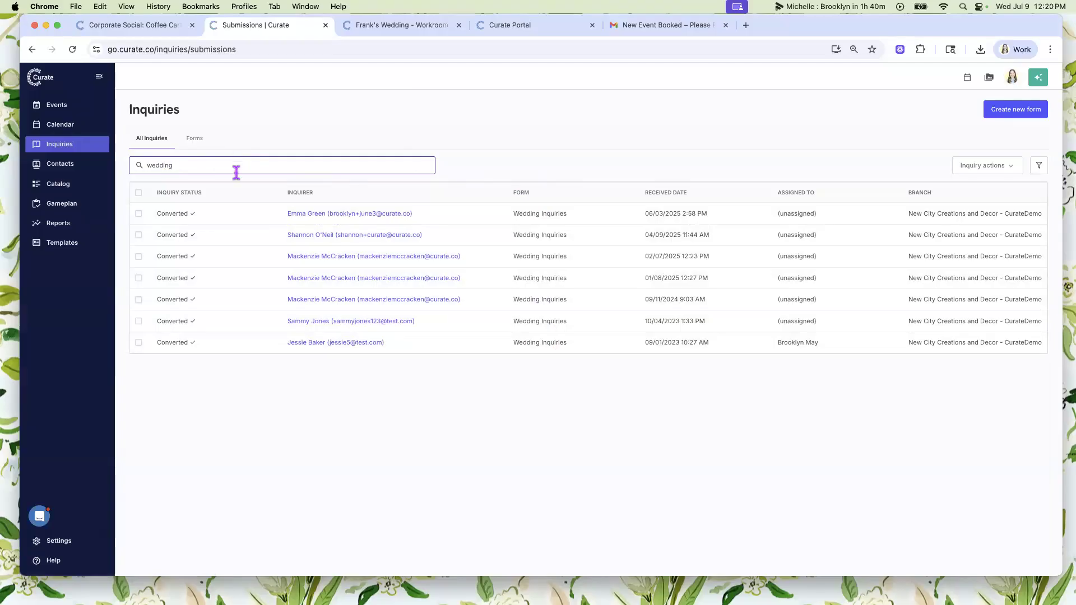
- Search the inquiries by two different inquirers' first names in turn, and clear the search
{"action": "key", "text": "super+a"}
{"action": "key", "text": "BackSpace"}
{"action": "type", "text": "emma"}
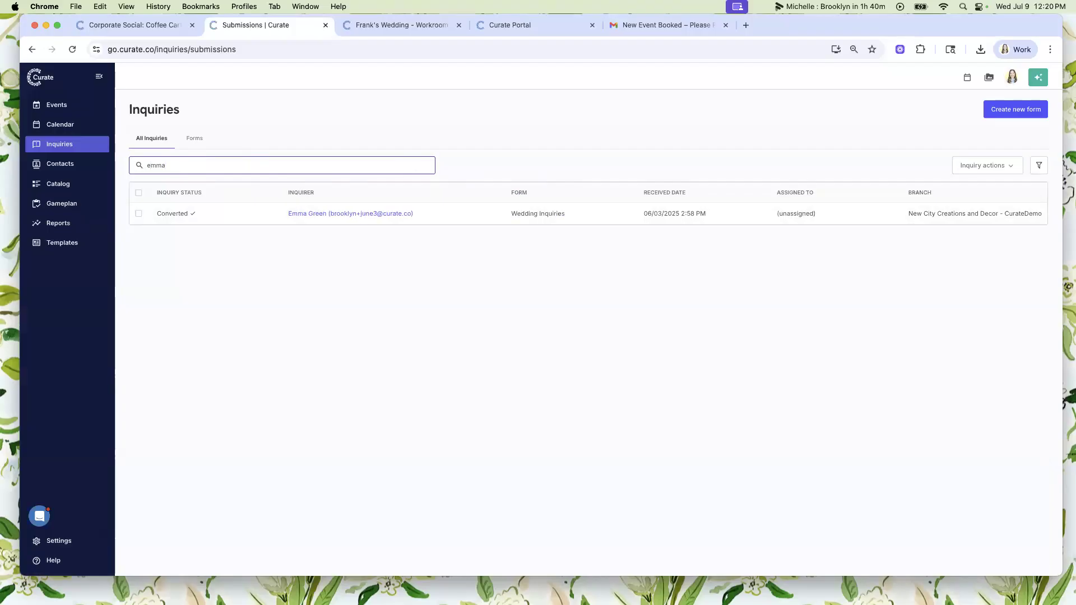
{"action": "key", "text": "super+a"}
{"action": "key", "text": "BackSpace"}
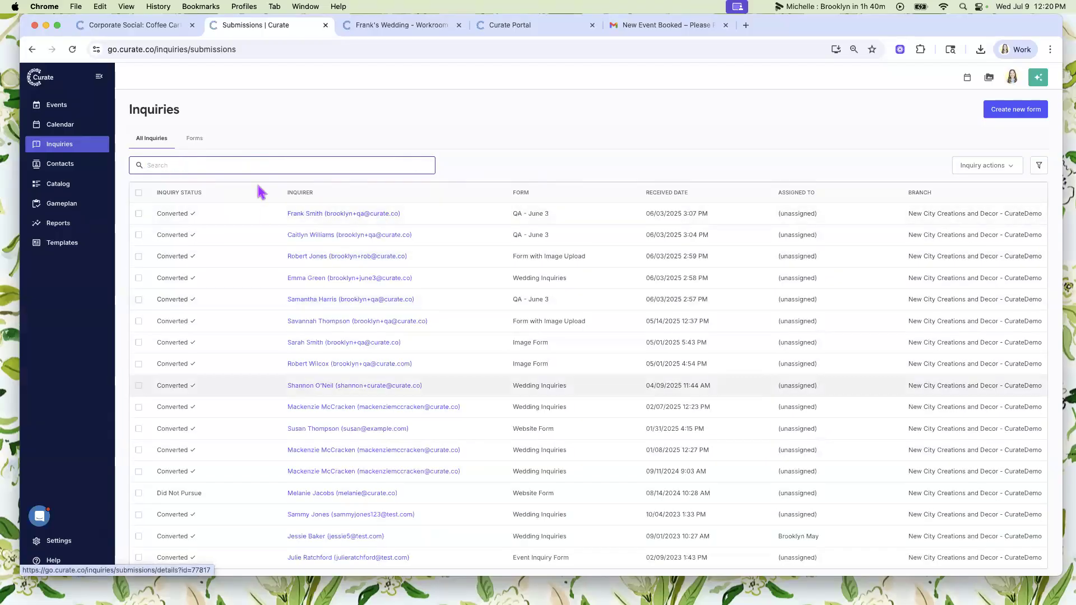
{"action": "type", "text": "sh"}
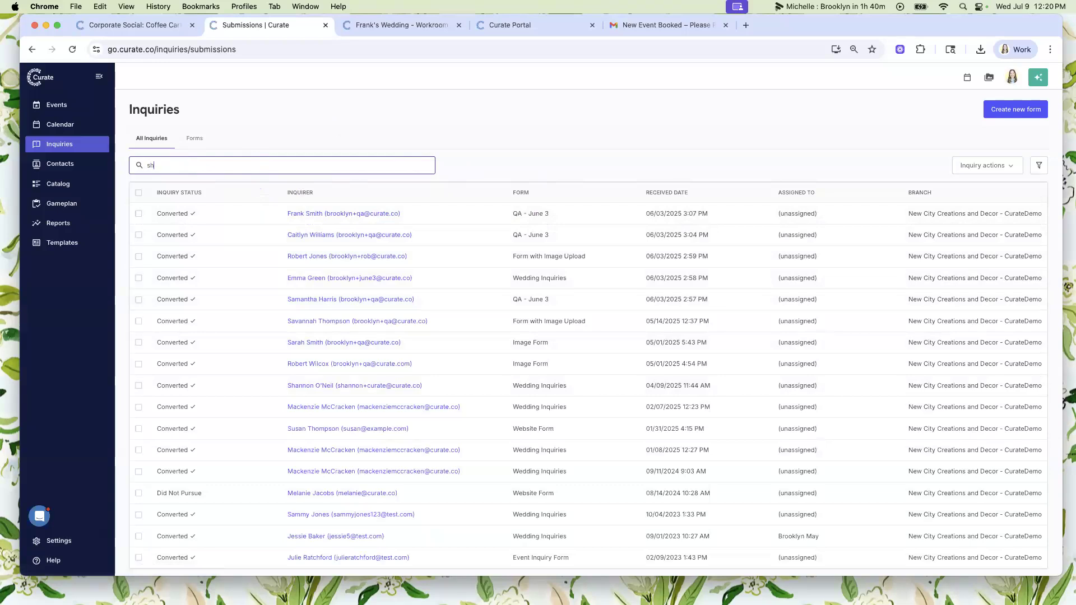
{"action": "type", "text": "annon"}
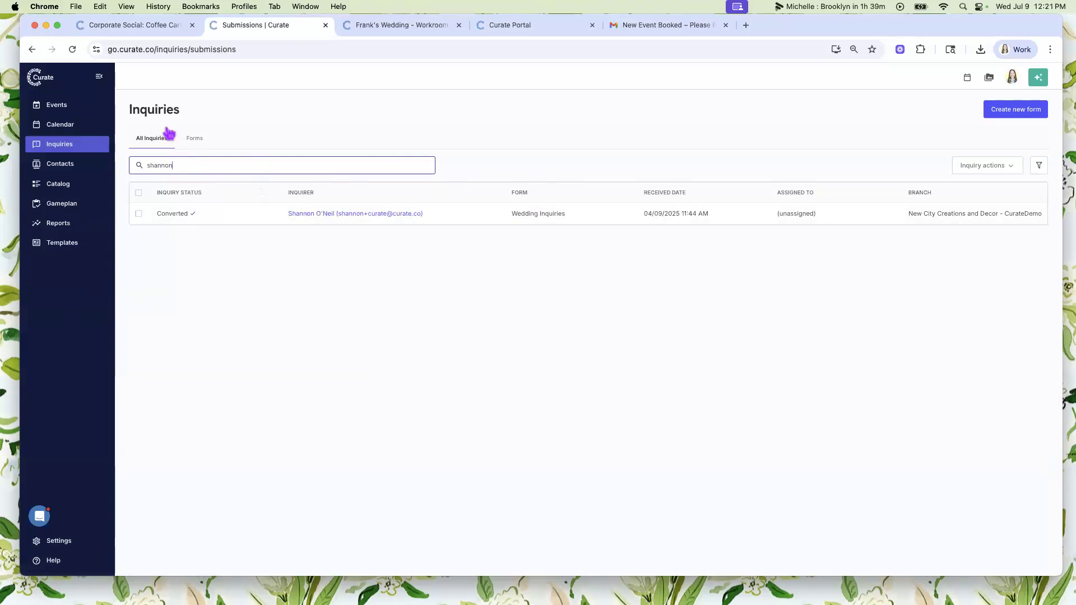
{"action": "double_click", "coordinate": [179, 164]}
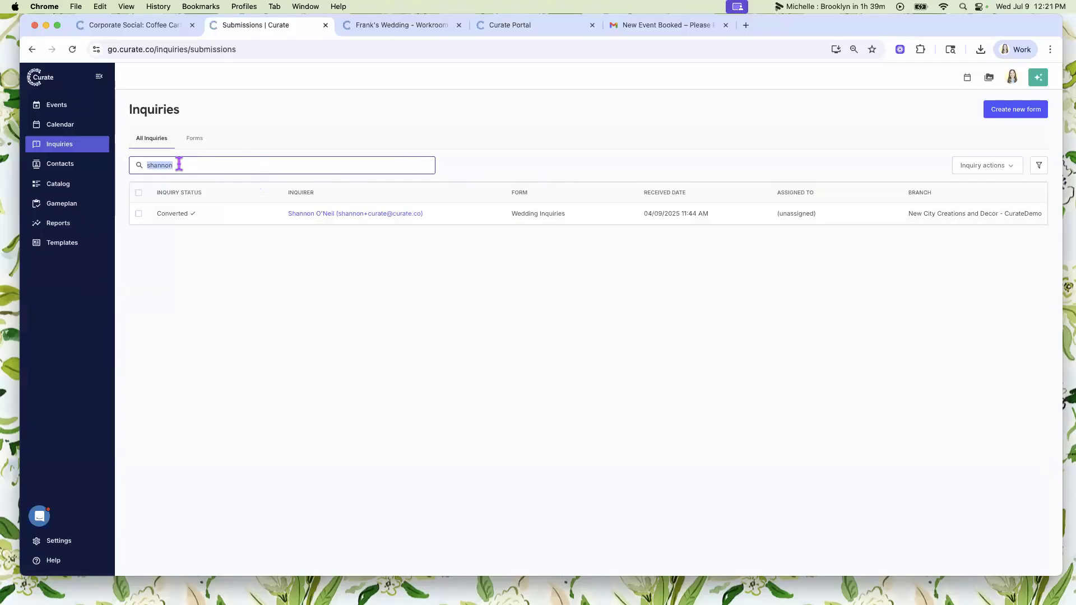
{"action": "key", "text": "BackSpace"}
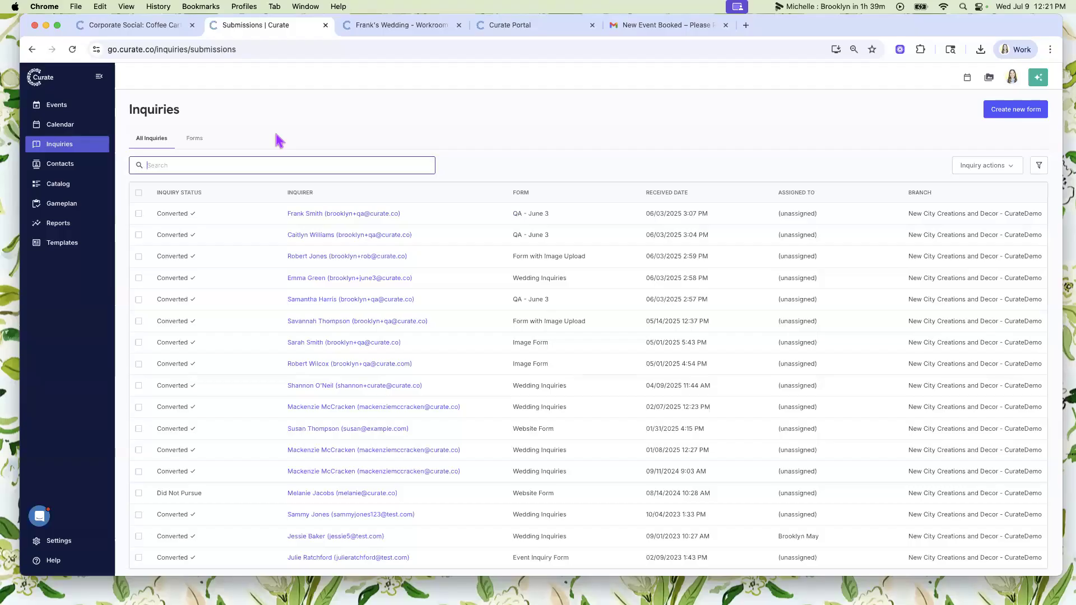
- Open the first listed inquiry, examine its editable branch, assignment, notes and tag fields, and return to the inquiries list without saving
{"action": "left_click", "coordinate": [305, 213]}
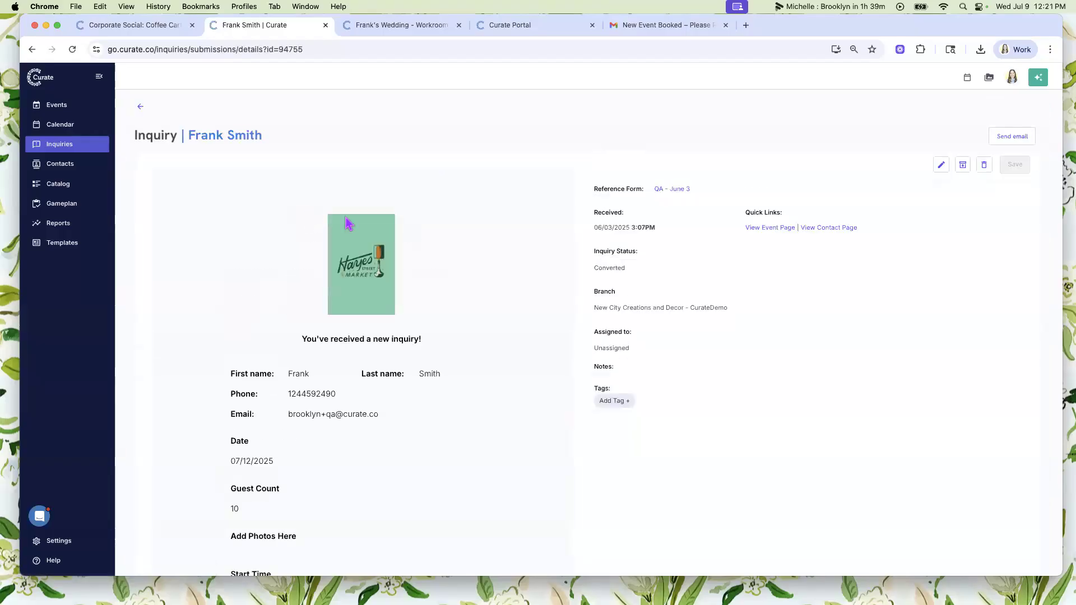
{"action": "left_click", "coordinate": [942, 167]}
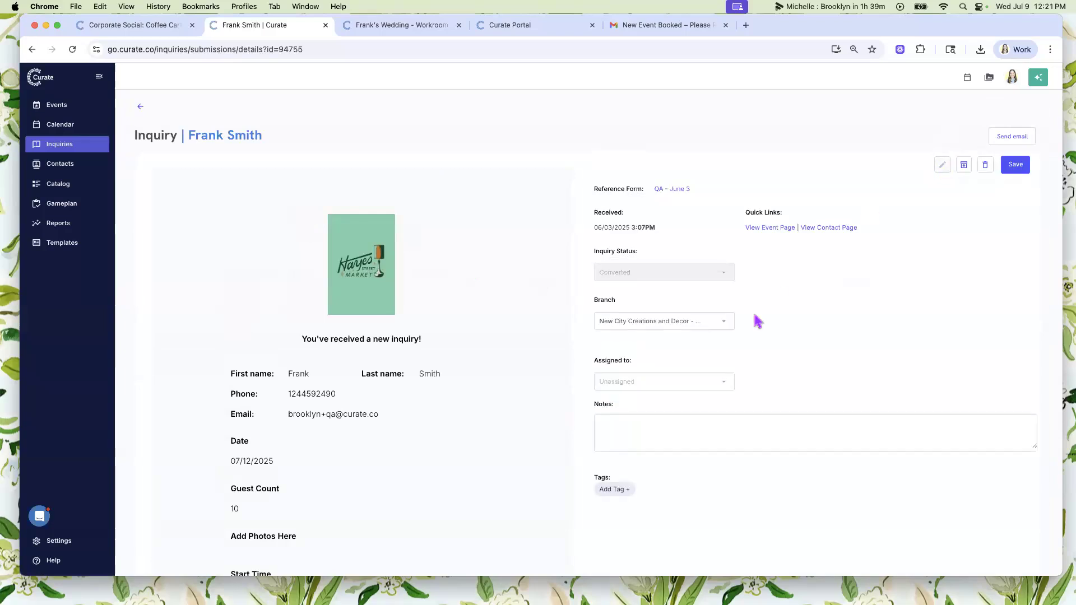
{"action": "scroll", "coordinate": [757, 319], "scroll_direction": "down", "scroll_amount": 2}
{"action": "left_click", "coordinate": [658, 355]}
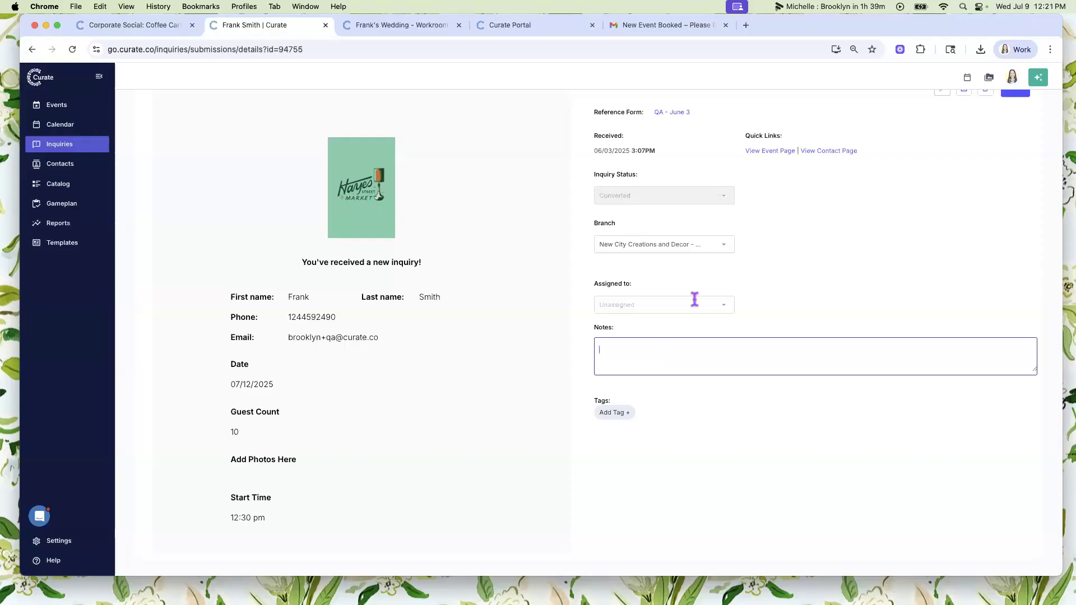
{"action": "scroll", "coordinate": [438, 241], "scroll_direction": "up", "scroll_amount": 3}
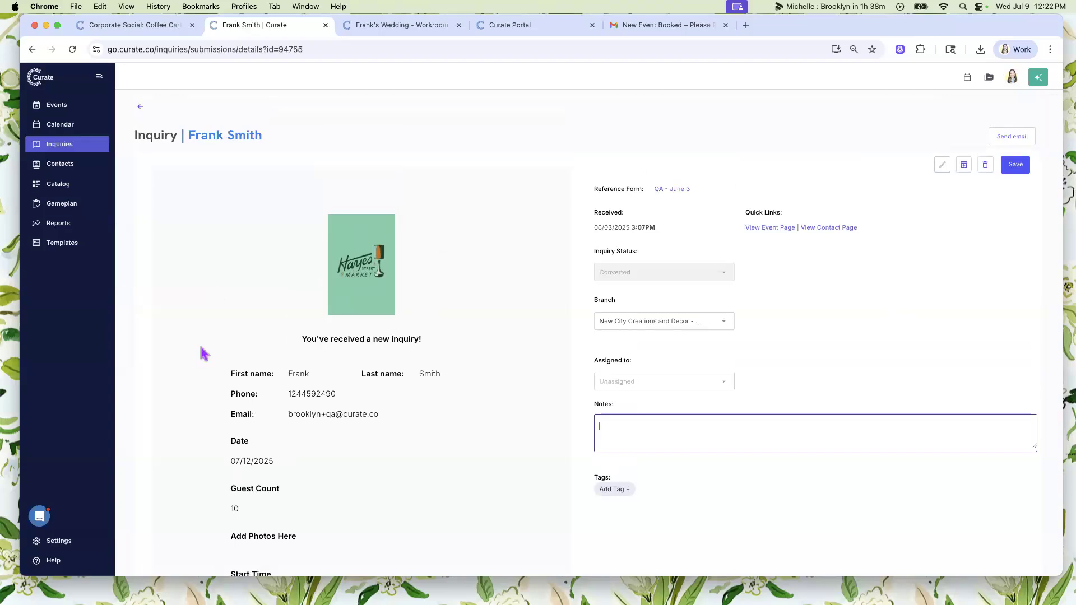
{"action": "left_click", "coordinate": [141, 111]}
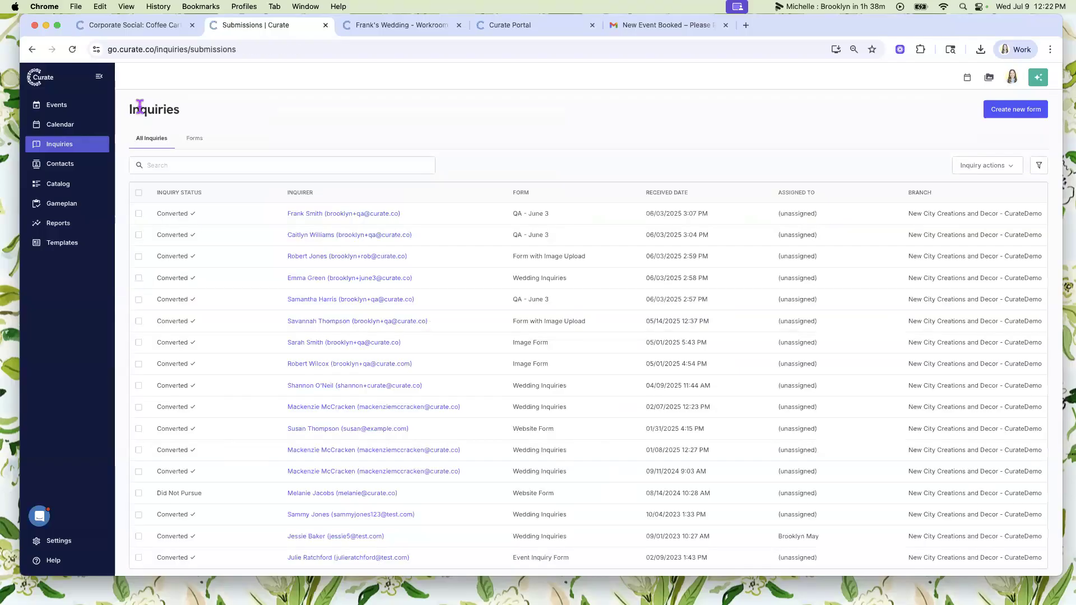
- Review the account's tags in the Tag Manager settings, and go to the events list
{"action": "left_click", "coordinate": [70, 543]}
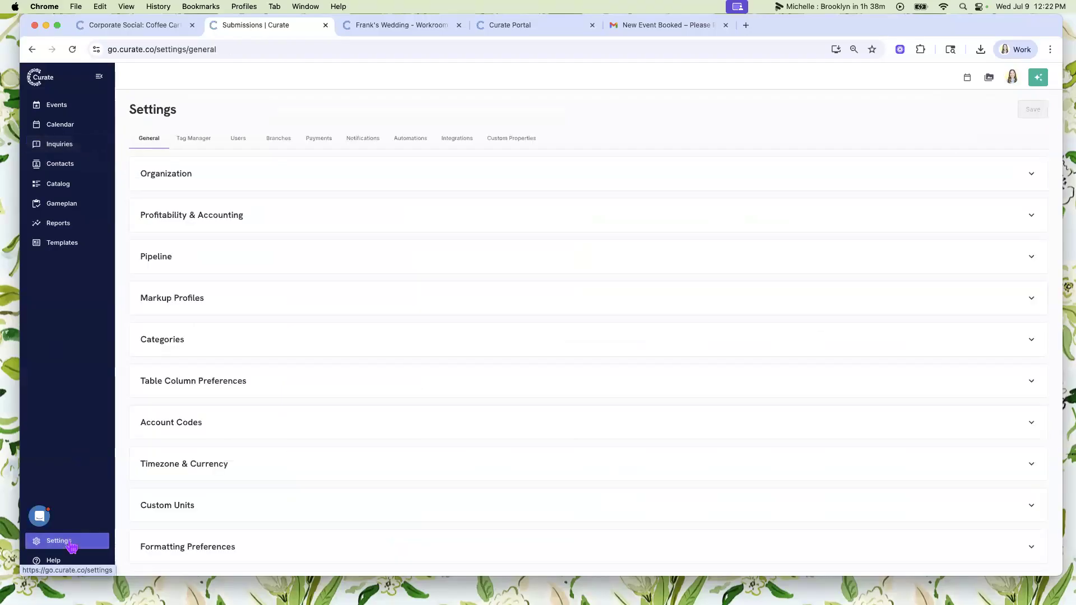
{"action": "left_click", "coordinate": [203, 144]}
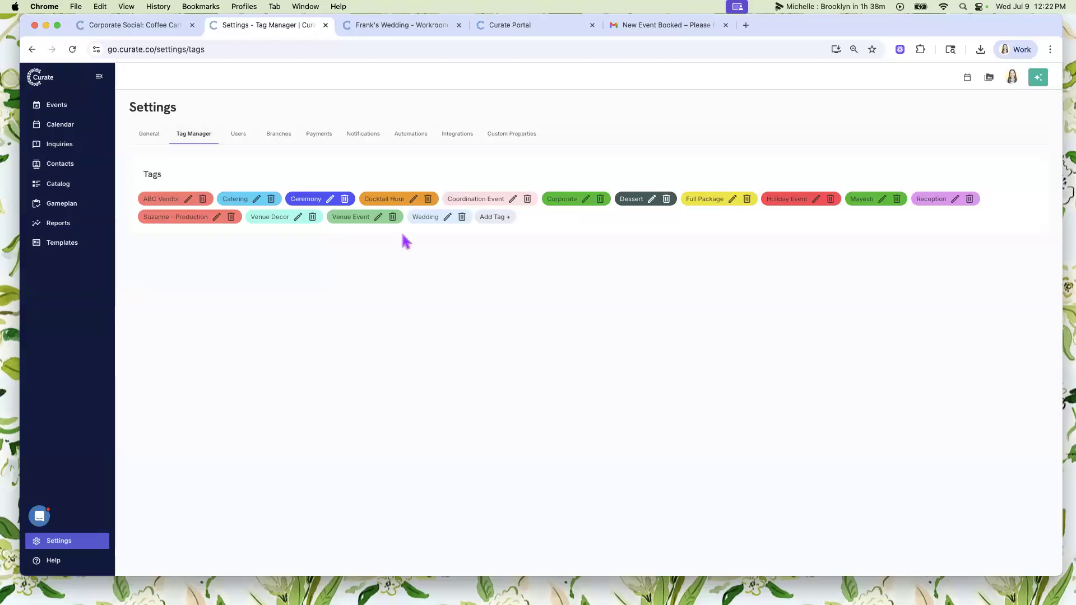
{"action": "left_click", "coordinate": [68, 106]}
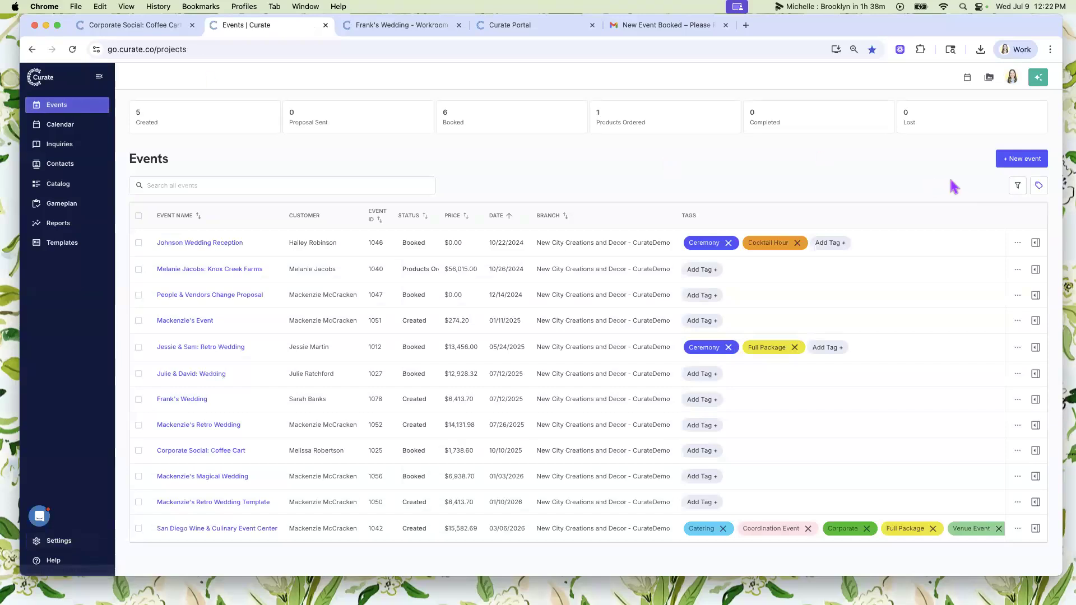
- Browse the tags available for the first event in the list, and dismiss the tag picker without adding any
{"action": "left_click", "coordinate": [835, 245]}
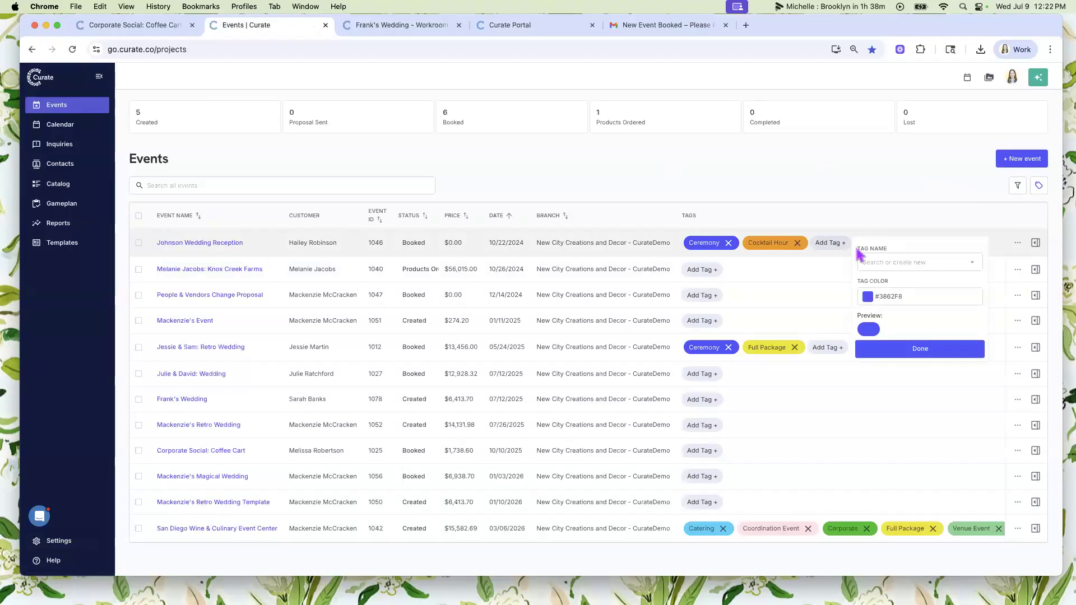
{"action": "left_click", "coordinate": [892, 262]}
{"action": "scroll", "coordinate": [919, 350], "scroll_direction": "down", "scroll_amount": 3}
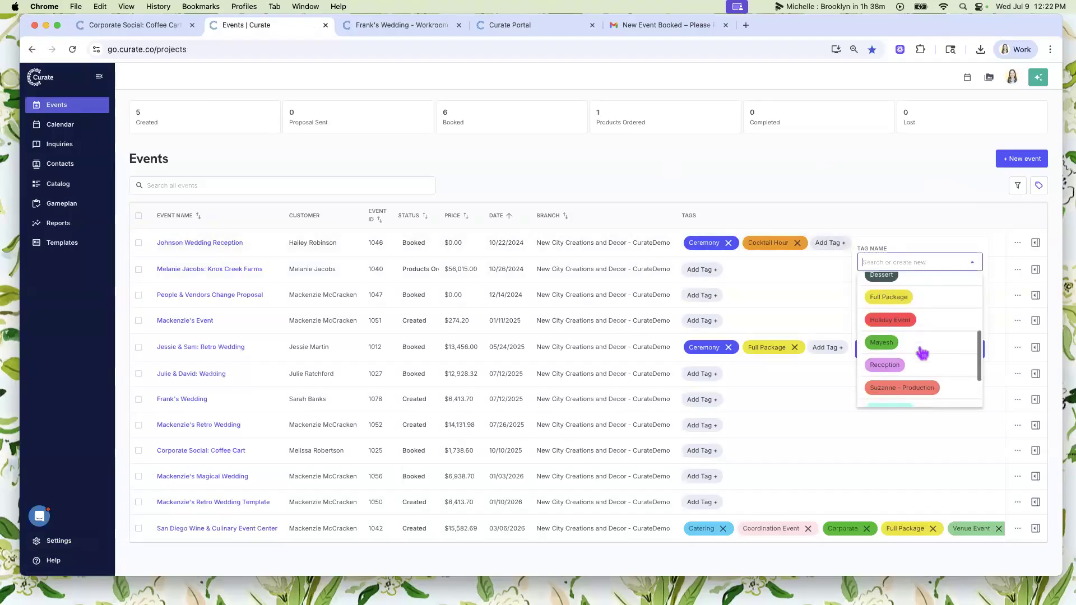
{"action": "left_click", "coordinate": [865, 176]}
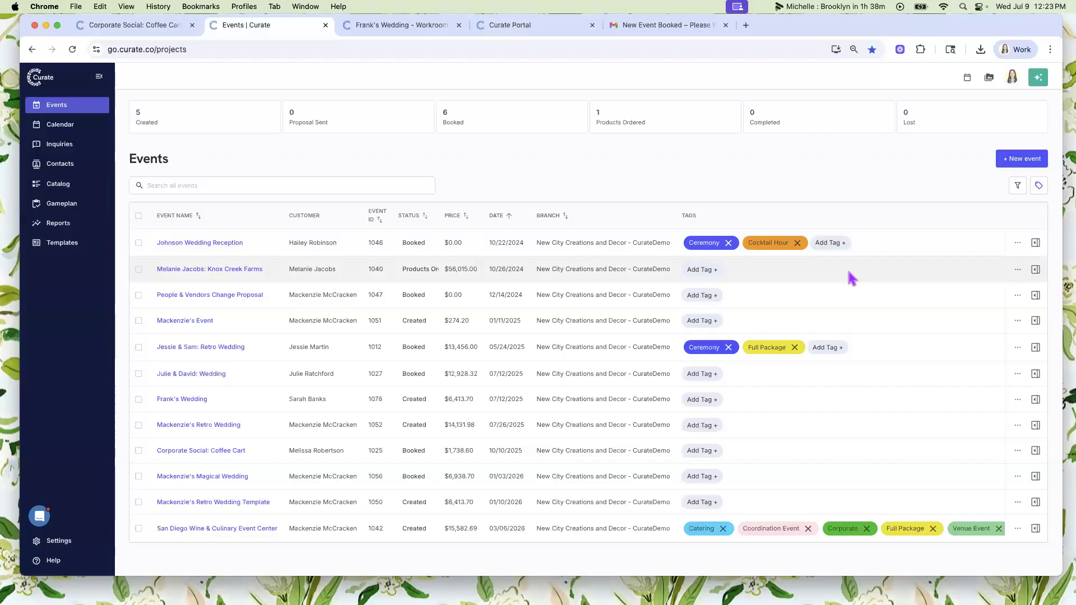
- Open the details of the wedding reception event dated 10/22/2024 and add the Venue Decor tag
{"action": "left_click", "coordinate": [1035, 243]}
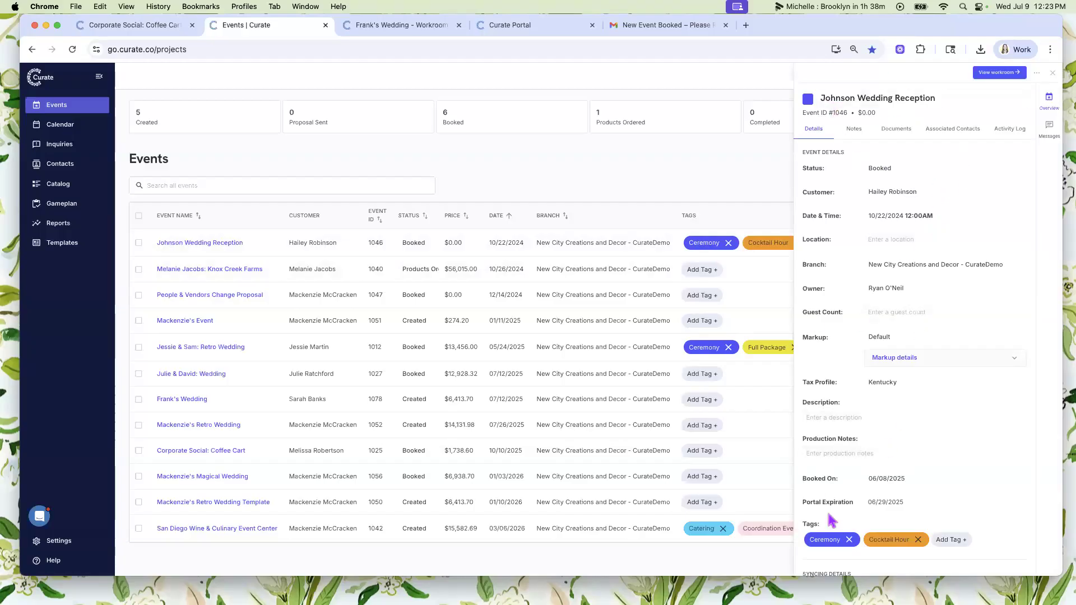
{"action": "scroll", "coordinate": [867, 459], "scroll_direction": "down", "scroll_amount": 3}
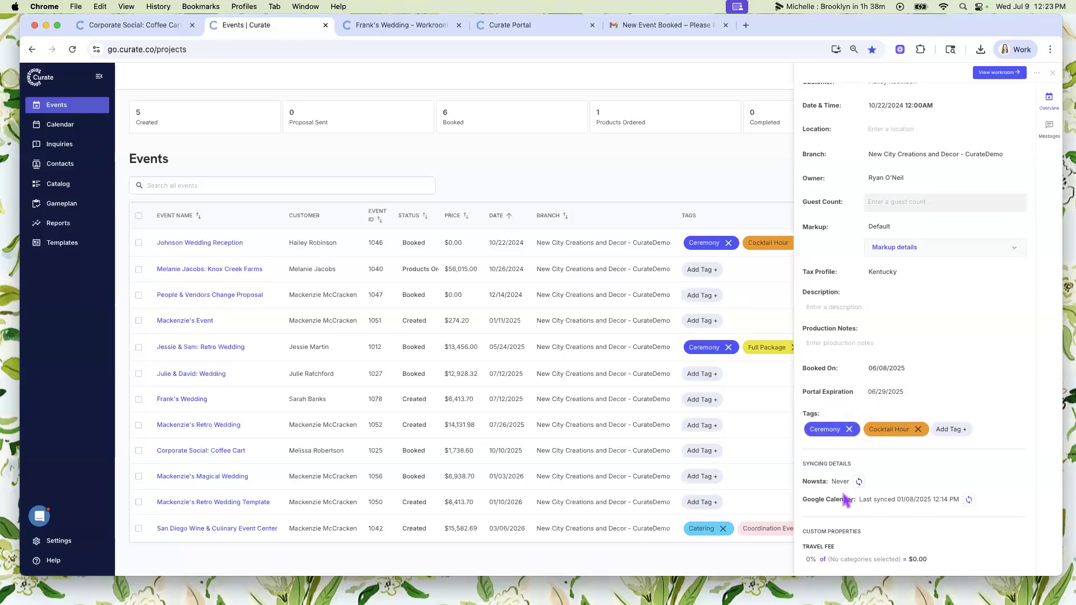
{"action": "left_click", "coordinate": [955, 431]}
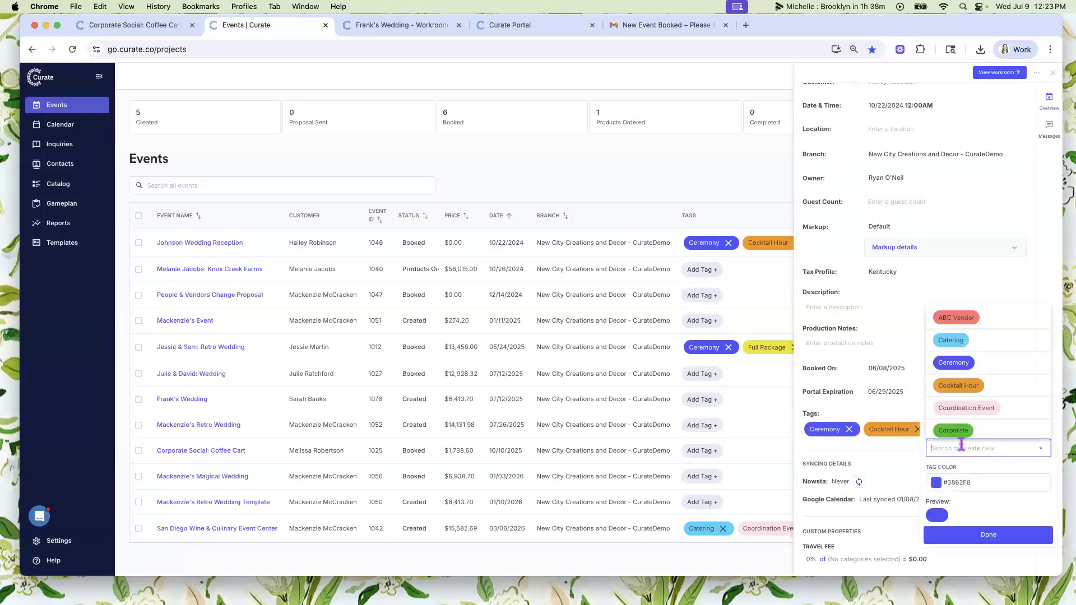
{"action": "scroll", "coordinate": [979, 390], "scroll_direction": "down", "scroll_amount": 5}
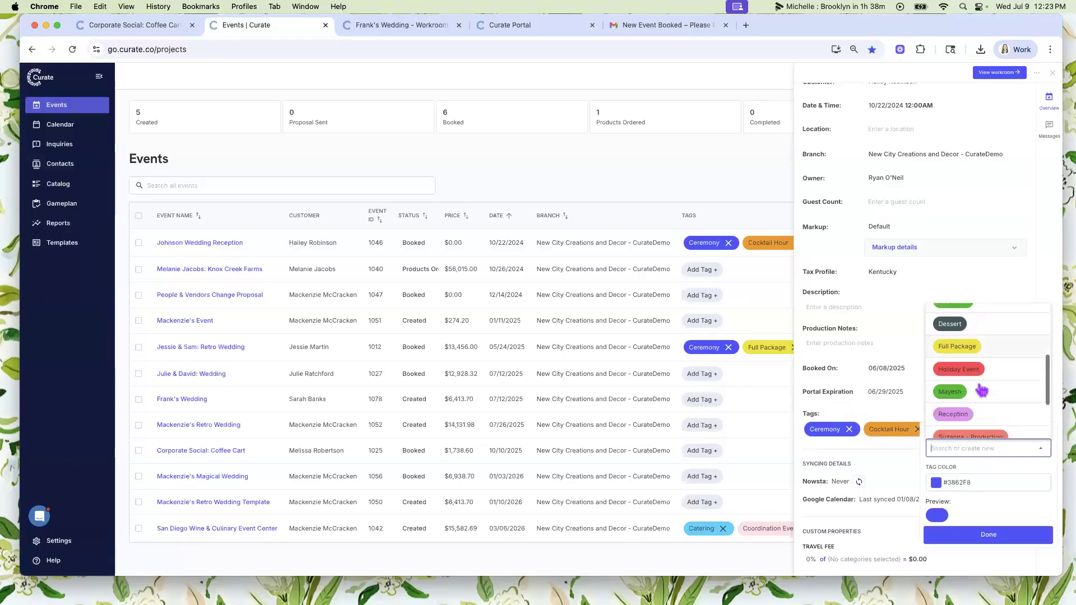
{"action": "scroll", "coordinate": [989, 392], "scroll_direction": "down", "scroll_amount": 2}
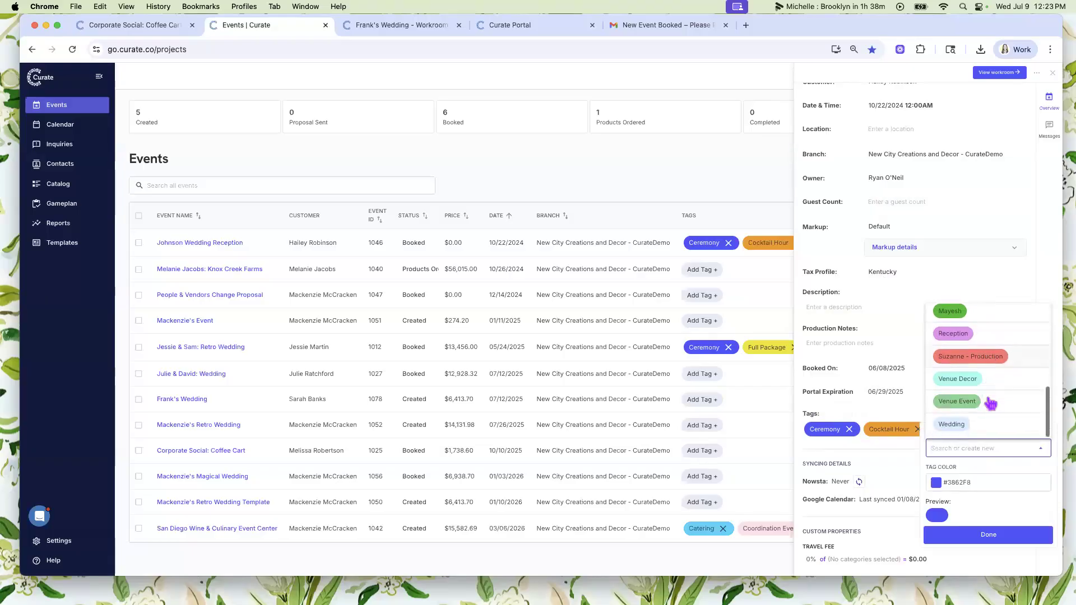
{"action": "left_click", "coordinate": [990, 384]}
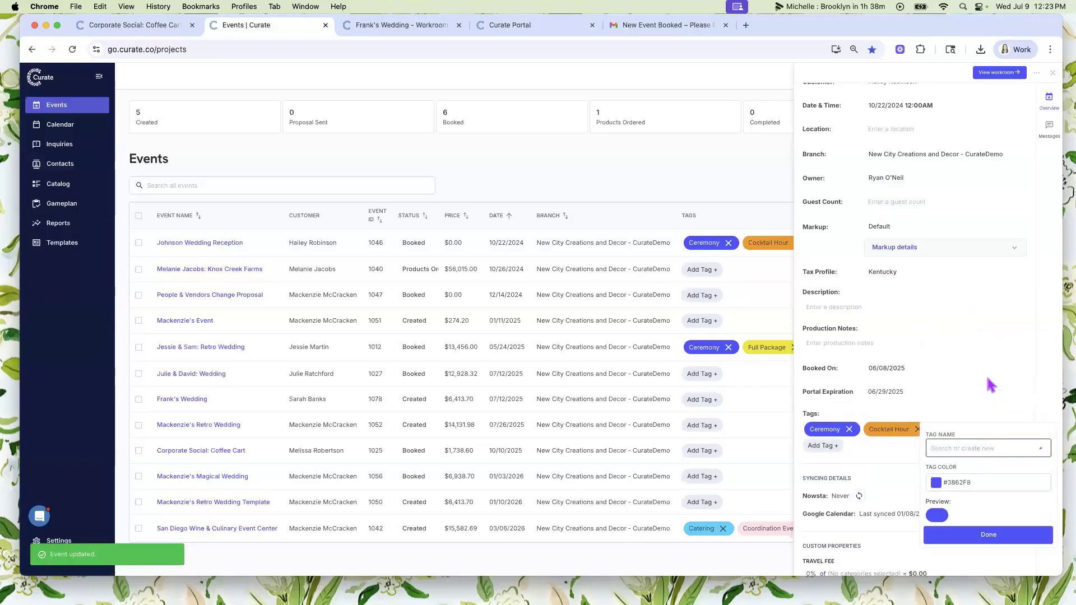
- Remove the Cocktail Hour tag from the wedding reception event and close its details
{"action": "left_click", "coordinate": [919, 430]}
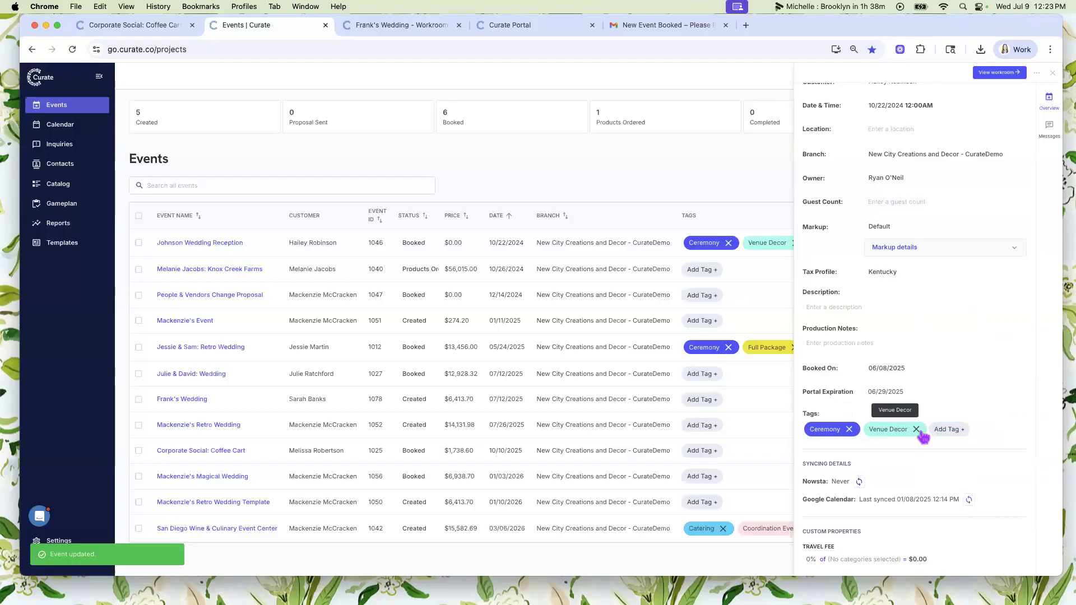
{"action": "scroll", "coordinate": [948, 360], "scroll_direction": "up", "scroll_amount": 3}
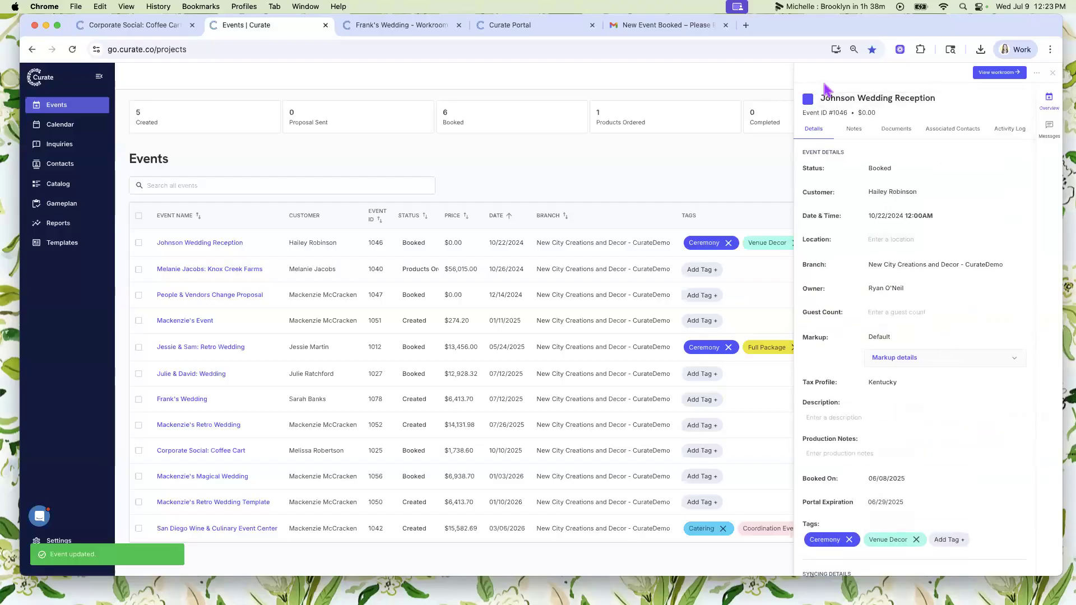
{"action": "left_click", "coordinate": [1052, 73]}
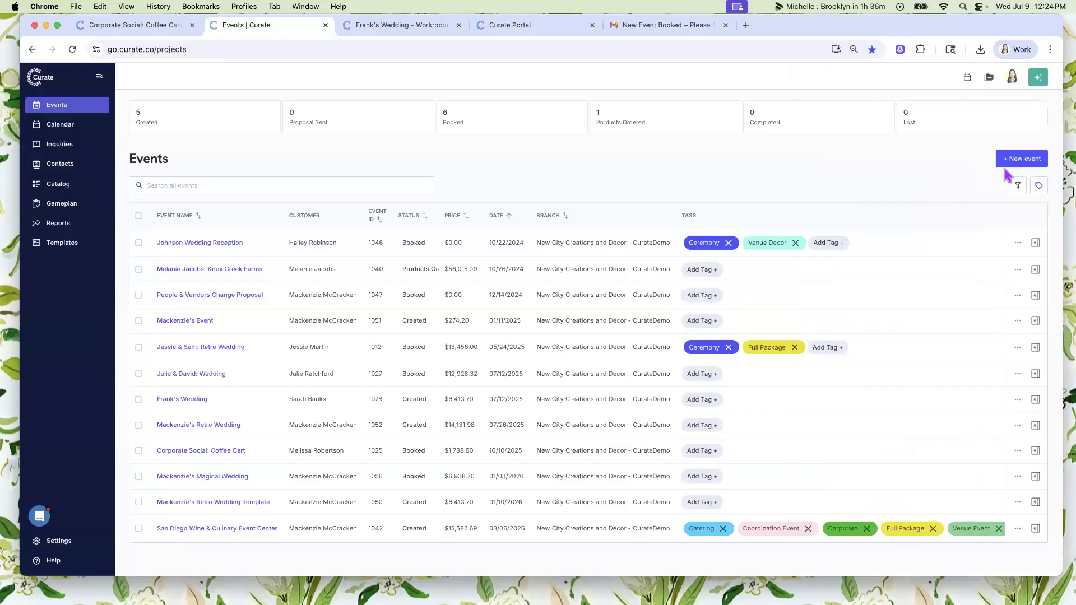
- Start a new event from the events list and add the Catering tag in its form
{"action": "left_click", "coordinate": [1018, 161]}
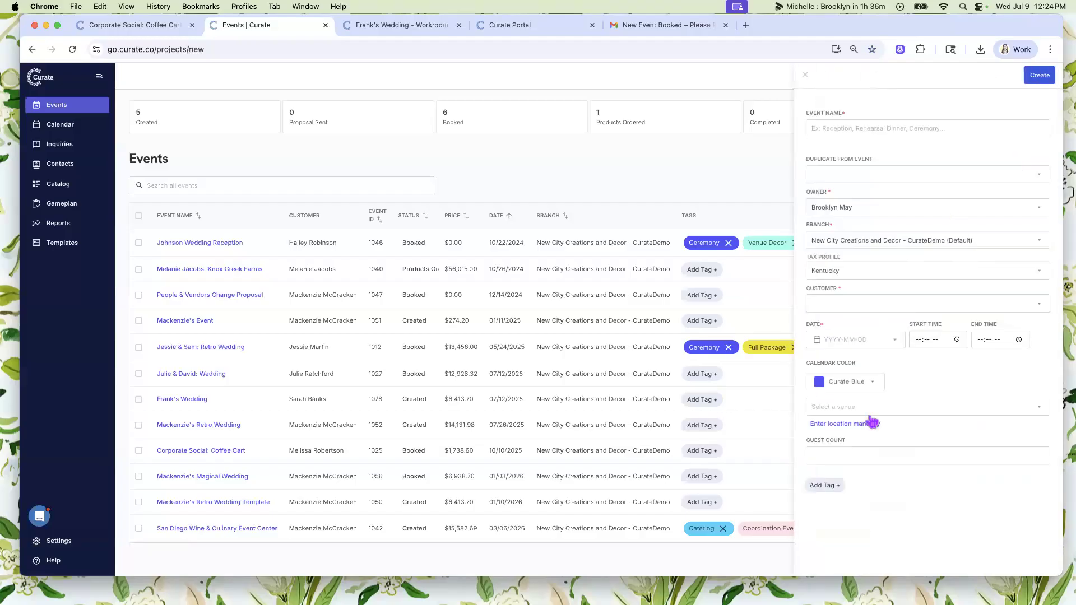
{"action": "left_click", "coordinate": [824, 485]}
{"action": "left_click", "coordinate": [889, 474]}
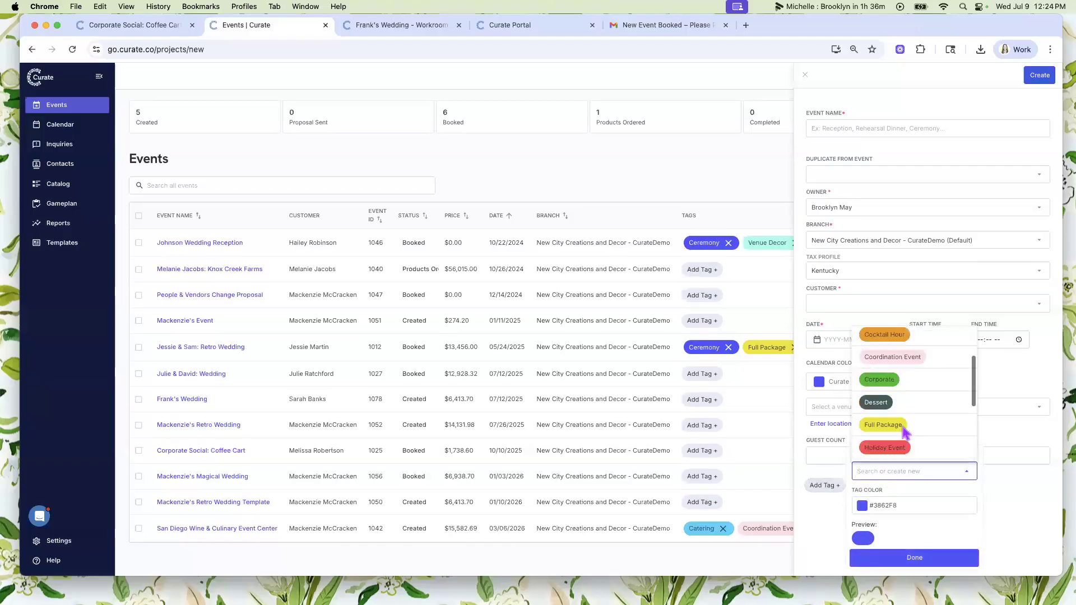
{"action": "scroll", "coordinate": [904, 431], "scroll_direction": "up", "scroll_amount": 3}
{"action": "left_click", "coordinate": [908, 371]}
- Create a gold tag named with the team member's first name in the new event form, and close the form without creating the event
{"action": "left_click", "coordinate": [883, 487]}
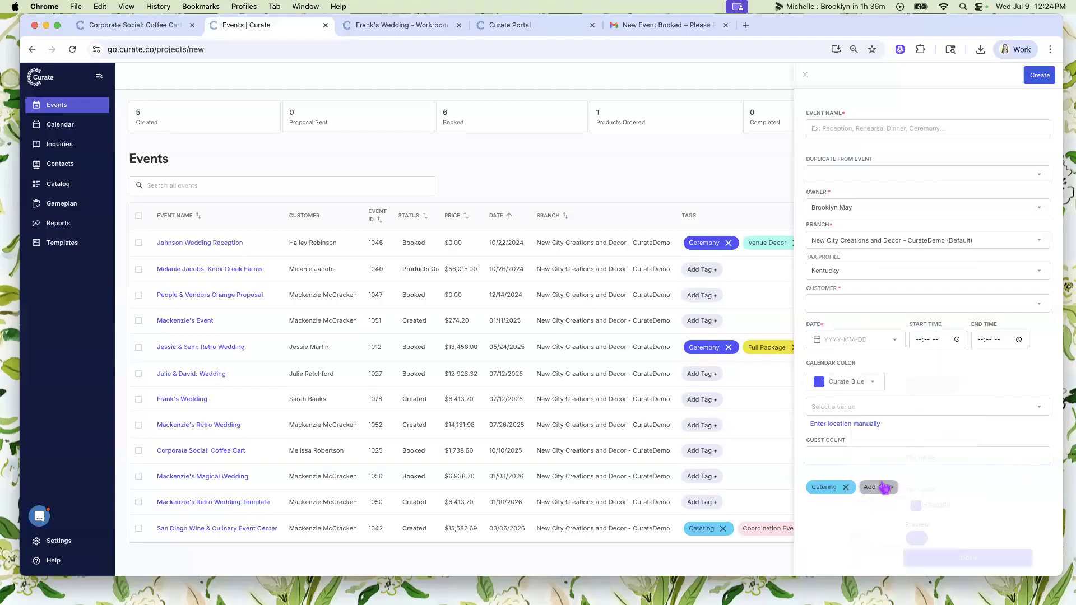
{"action": "left_click", "coordinate": [934, 471]}
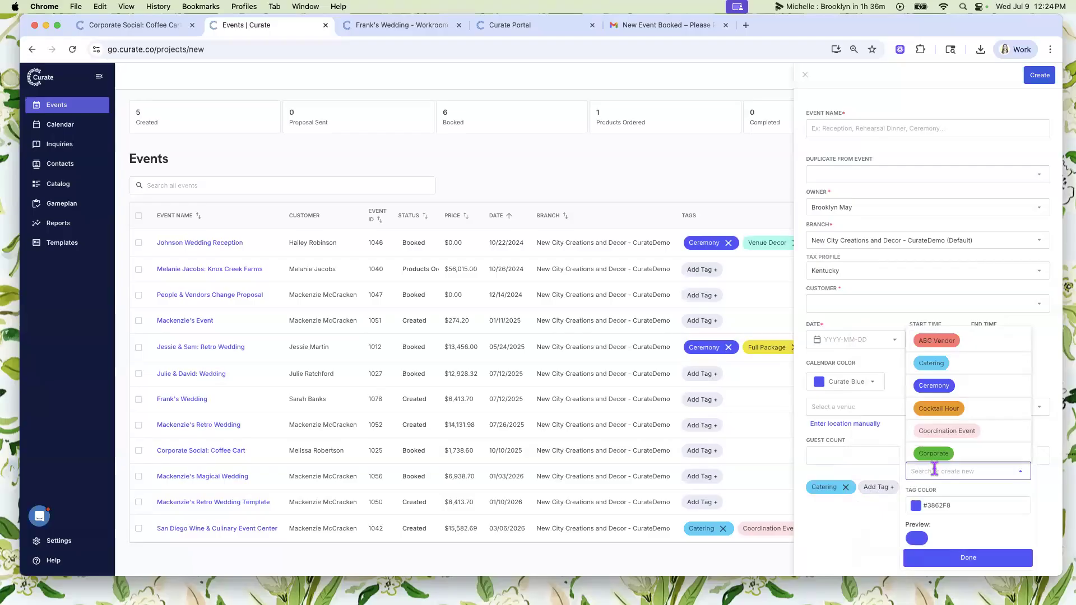
{"action": "type", "text": "Brooklyn"}
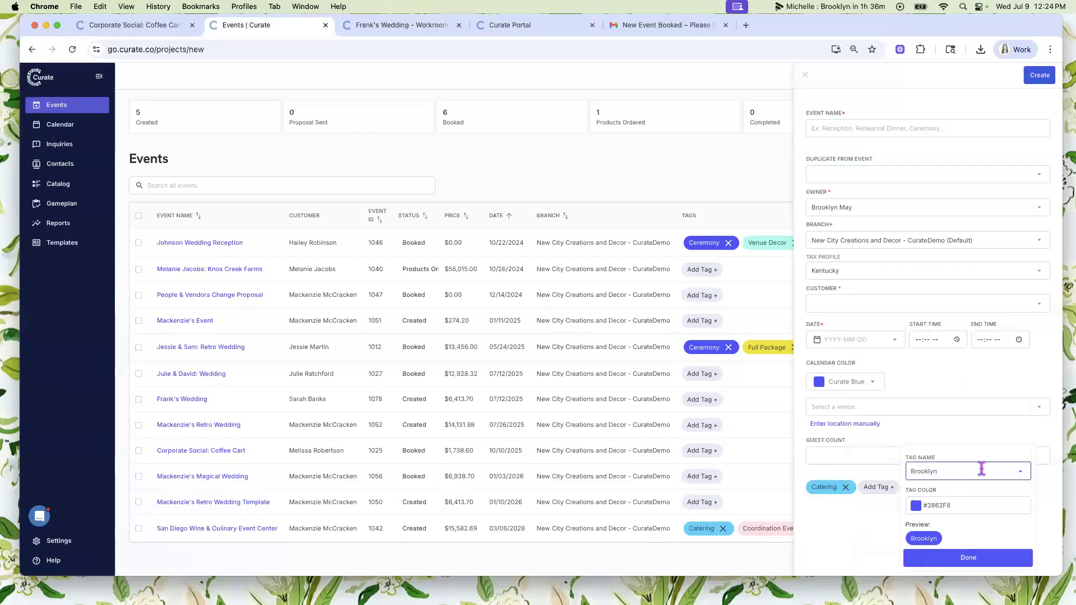
{"action": "left_click", "coordinate": [915, 506]}
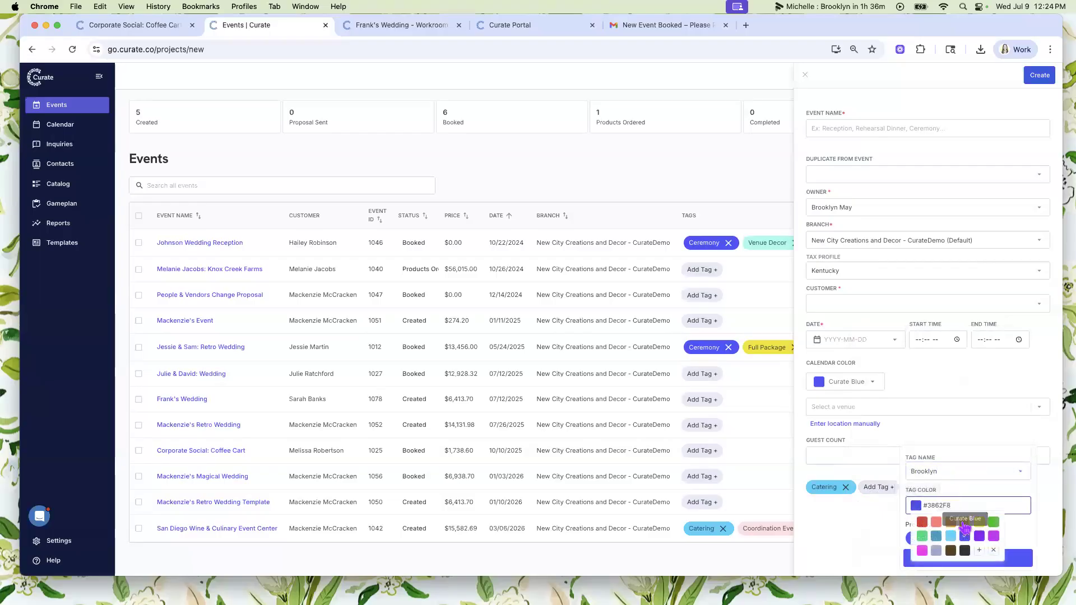
{"action": "left_click", "coordinate": [965, 522]}
{"action": "left_click", "coordinate": [988, 561]}
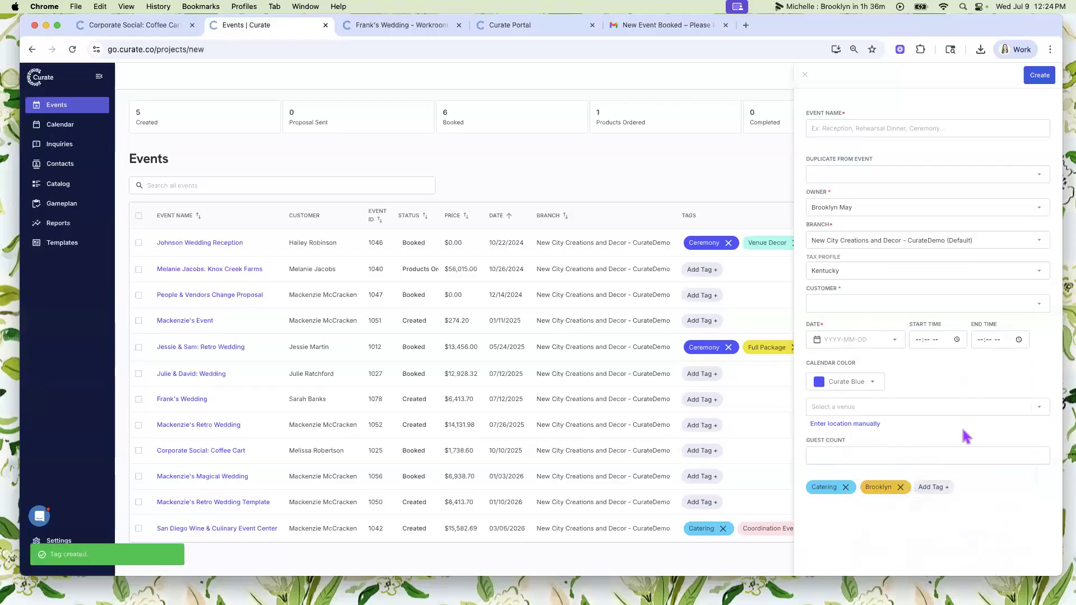
{"action": "left_click", "coordinate": [806, 75]}
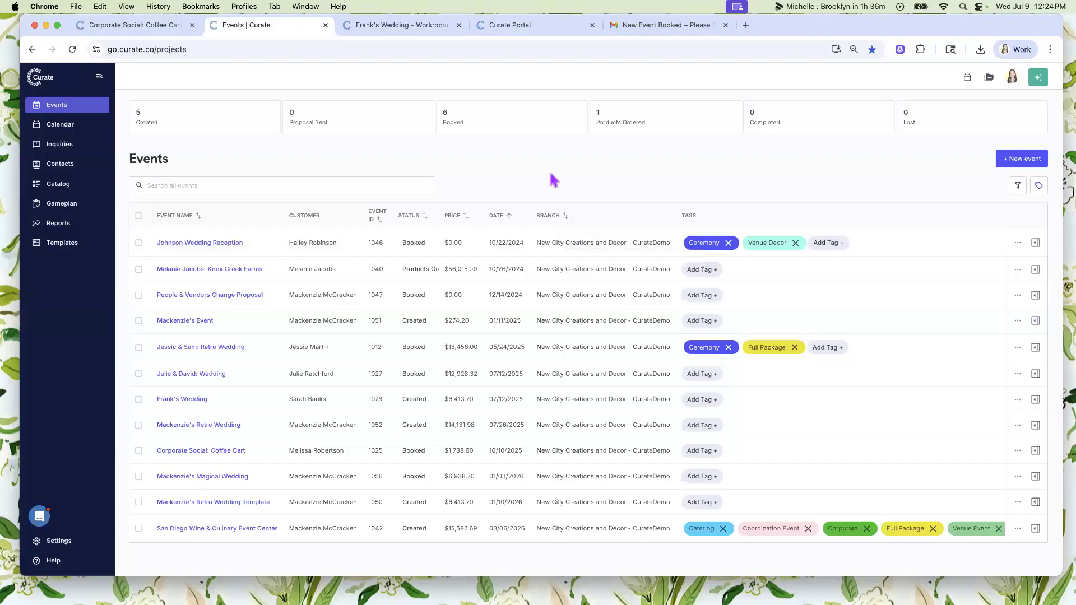
- Bulk edit the second through fifth events in the list to add the Mayesh tag, and save
{"action": "left_click", "coordinate": [139, 269]}
{"action": "left_click", "coordinate": [138, 295]}
{"action": "left_click", "coordinate": [139, 320]}
{"action": "left_click", "coordinate": [139, 347]}
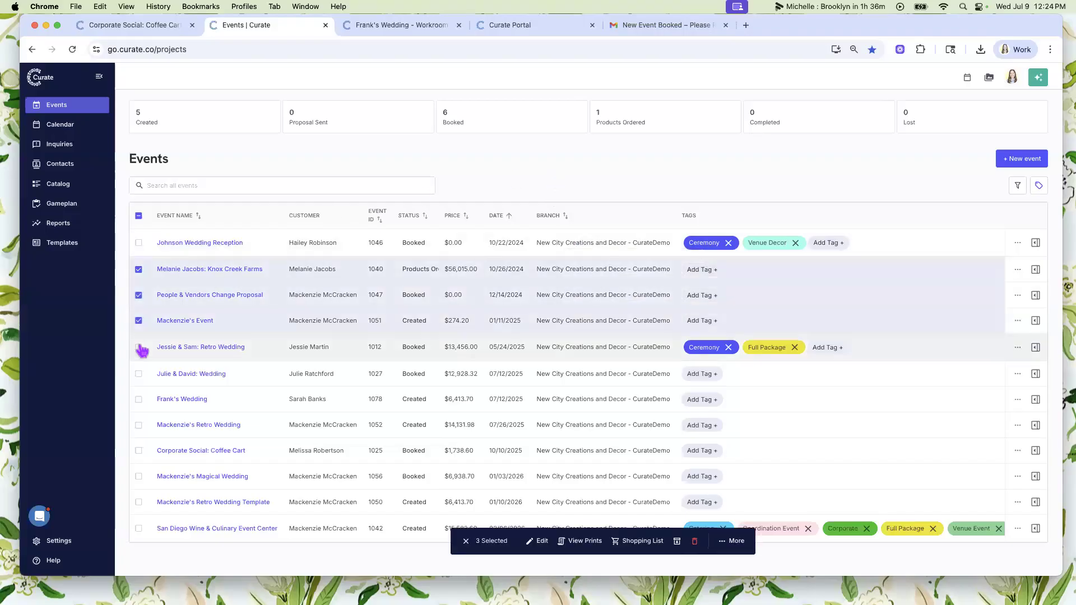
{"action": "left_click", "coordinate": [535, 543]}
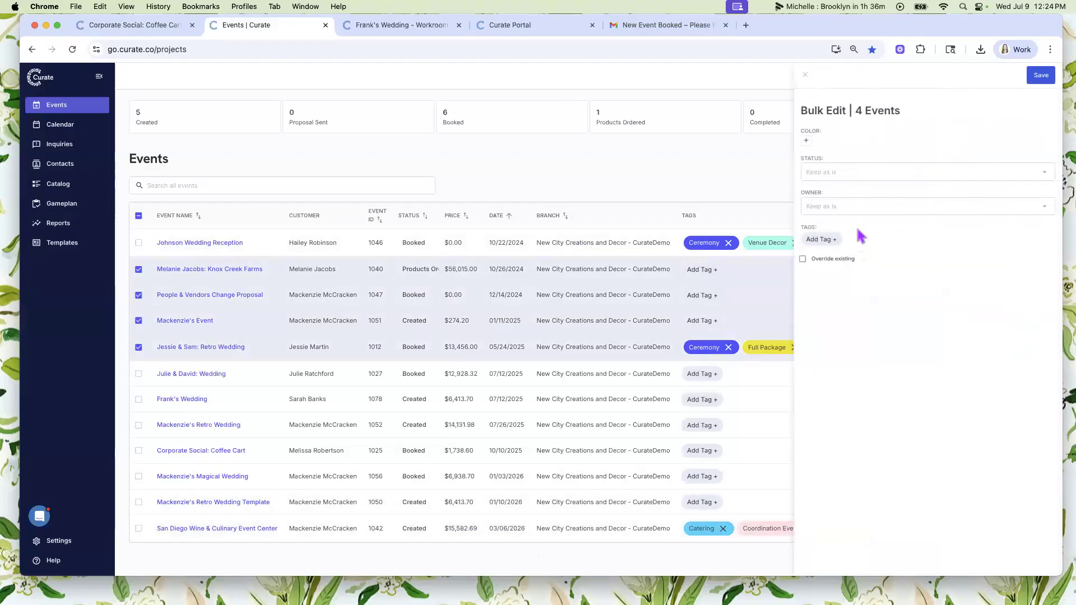
{"action": "left_click", "coordinate": [820, 239]}
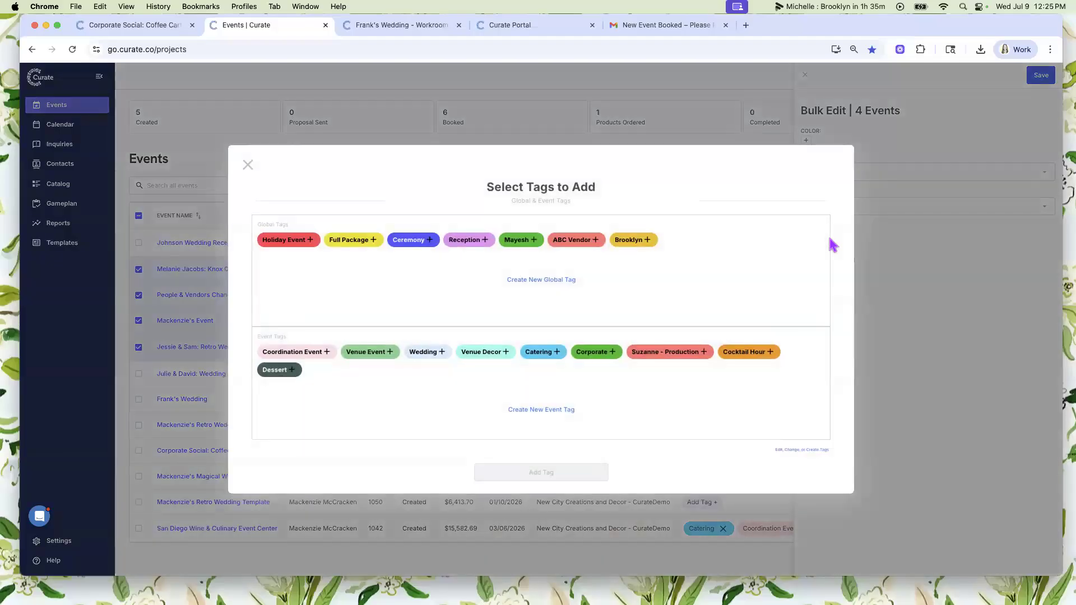
{"action": "left_click", "coordinate": [535, 242]}
{"action": "left_click", "coordinate": [542, 473]}
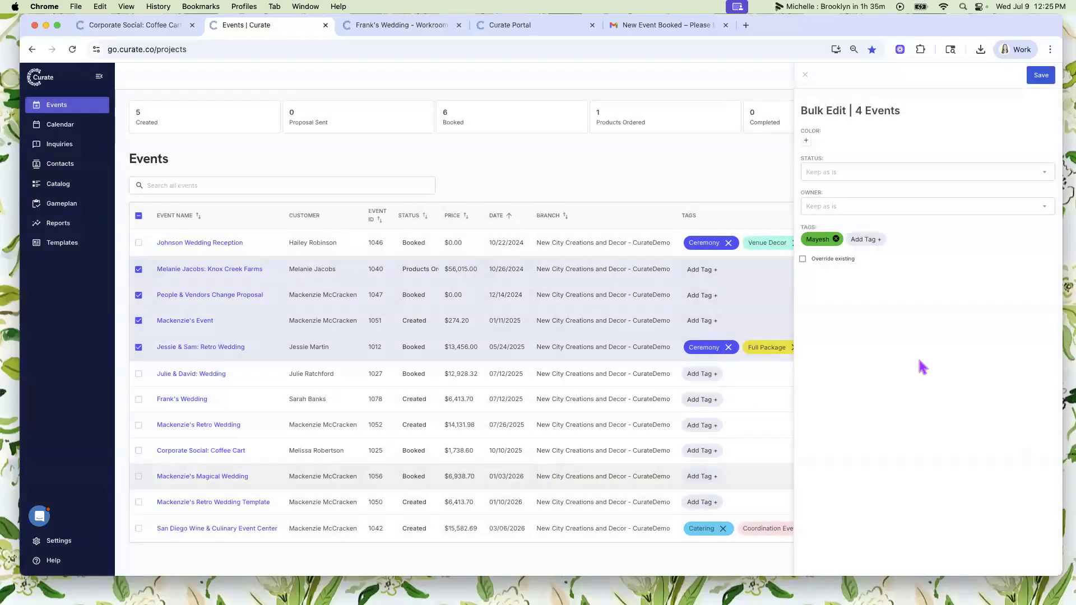
{"action": "left_click", "coordinate": [1041, 77]}
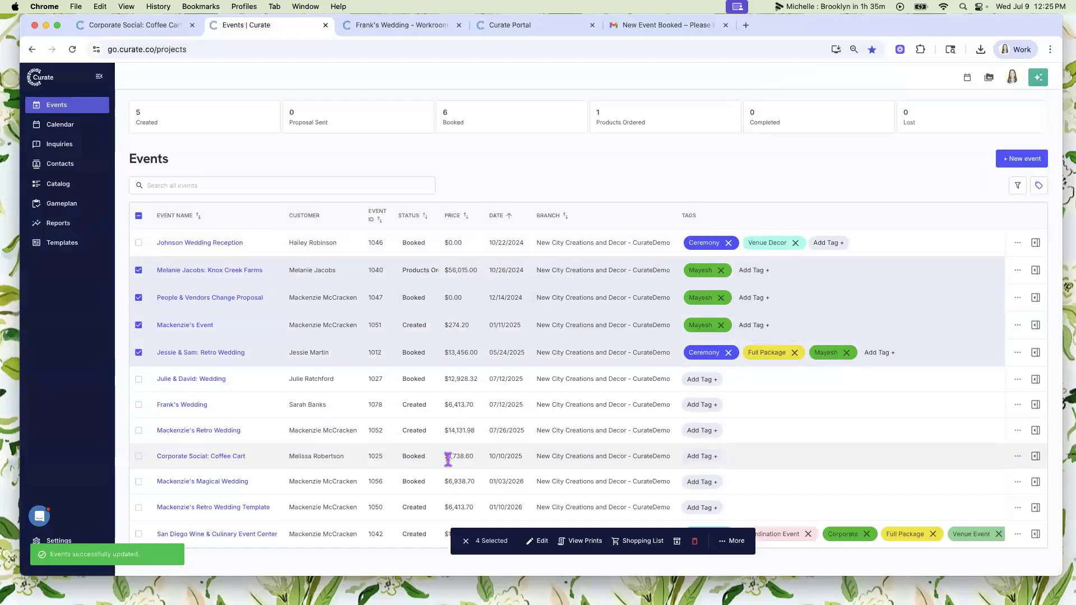
- Set the color of the four selected events to Pink in one bulk edit, save, and deselect them all
{"action": "left_click", "coordinate": [538, 541]}
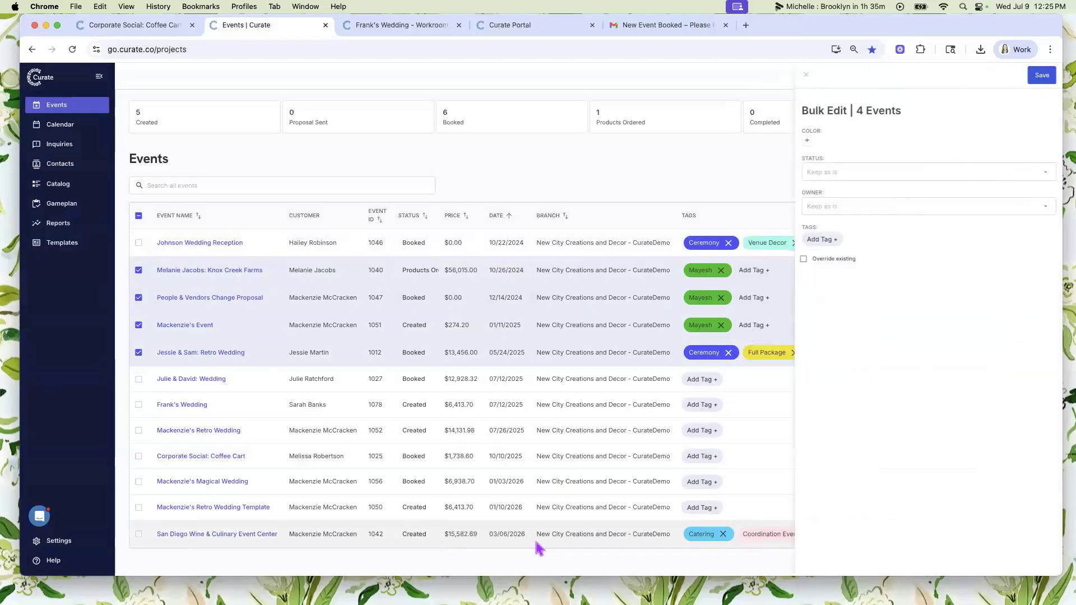
{"action": "left_click", "coordinate": [807, 141]}
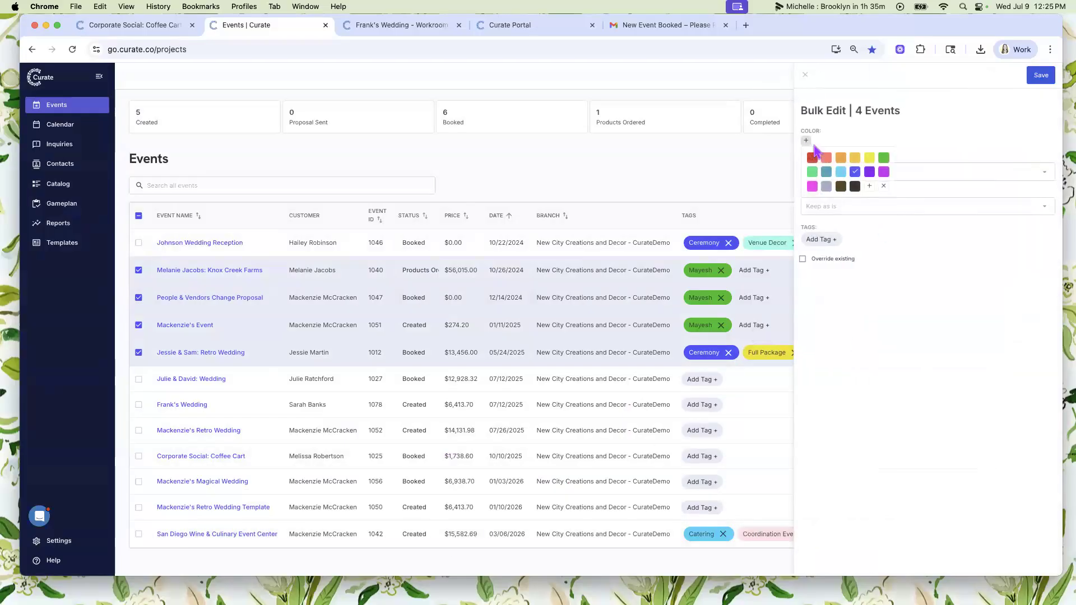
{"action": "left_click", "coordinate": [813, 187]}
{"action": "left_click", "coordinate": [1045, 81]}
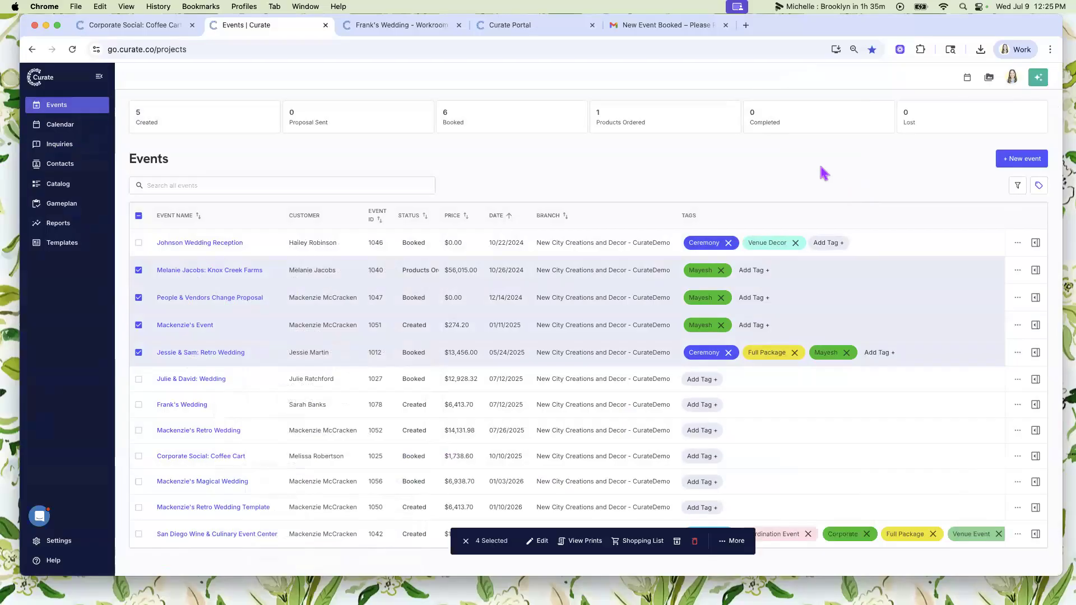
{"action": "left_click", "coordinate": [138, 270]}
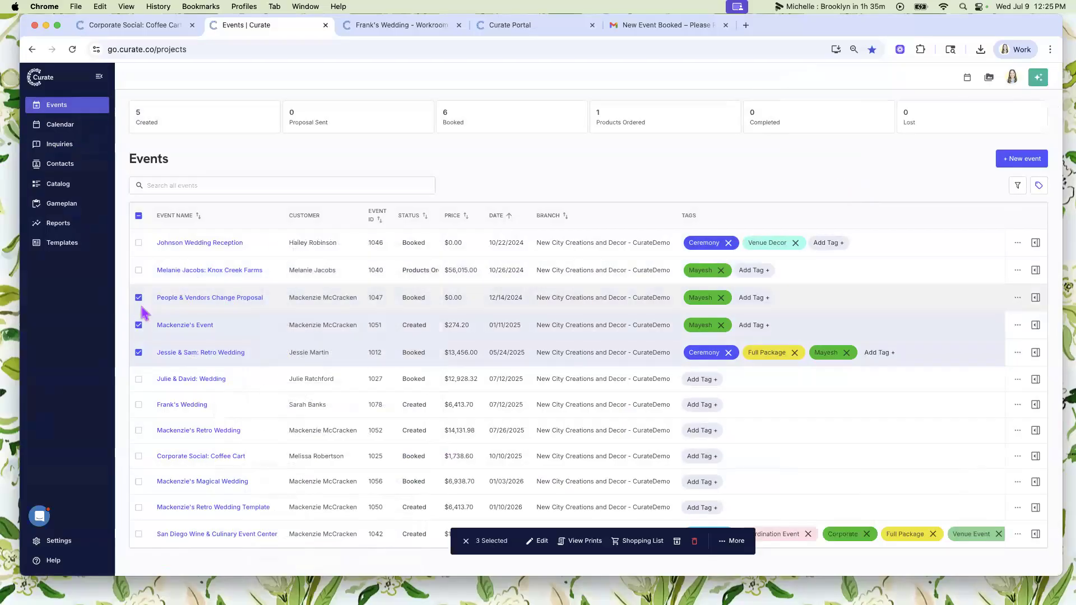
{"action": "left_click", "coordinate": [138, 297]}
{"action": "left_click", "coordinate": [139, 325]}
{"action": "left_click", "coordinate": [139, 353]}
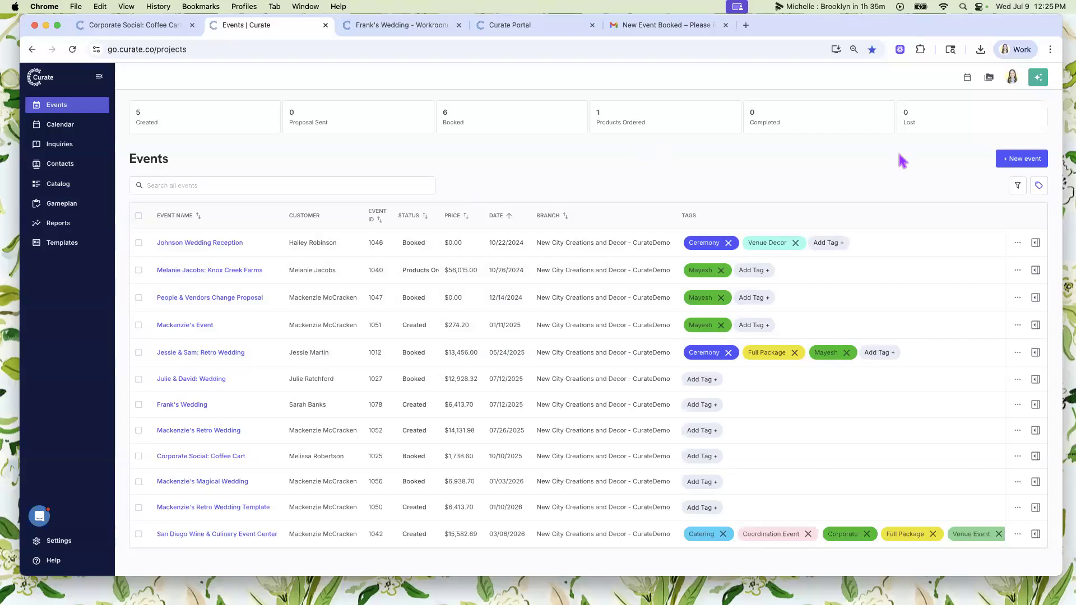
- Hide the Tags column in the events list, and show it again
{"action": "left_click", "coordinate": [1039, 186]}
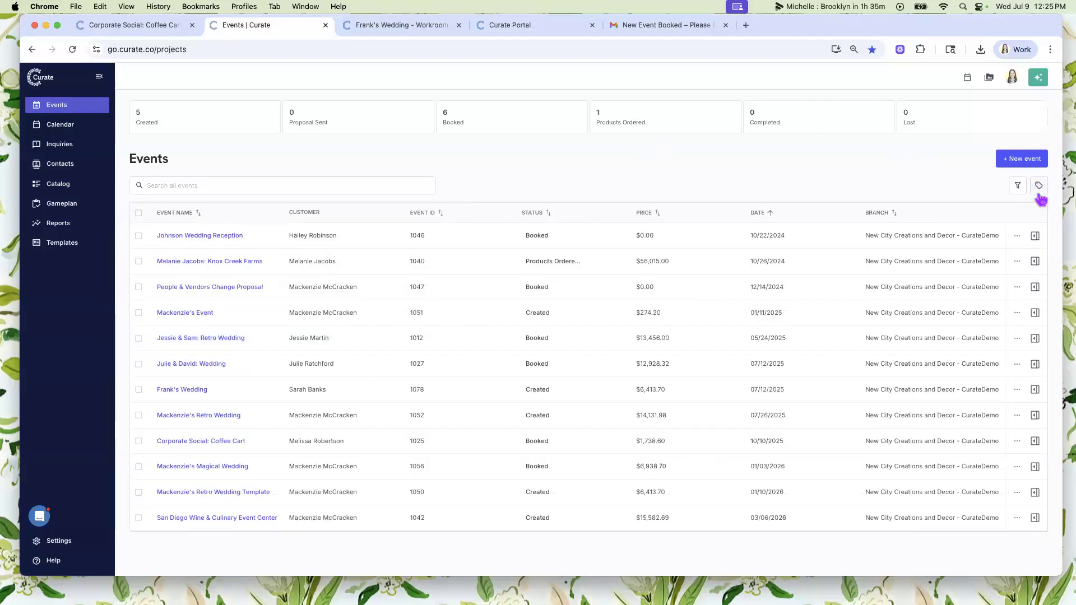
{"action": "left_click", "coordinate": [1039, 193]}
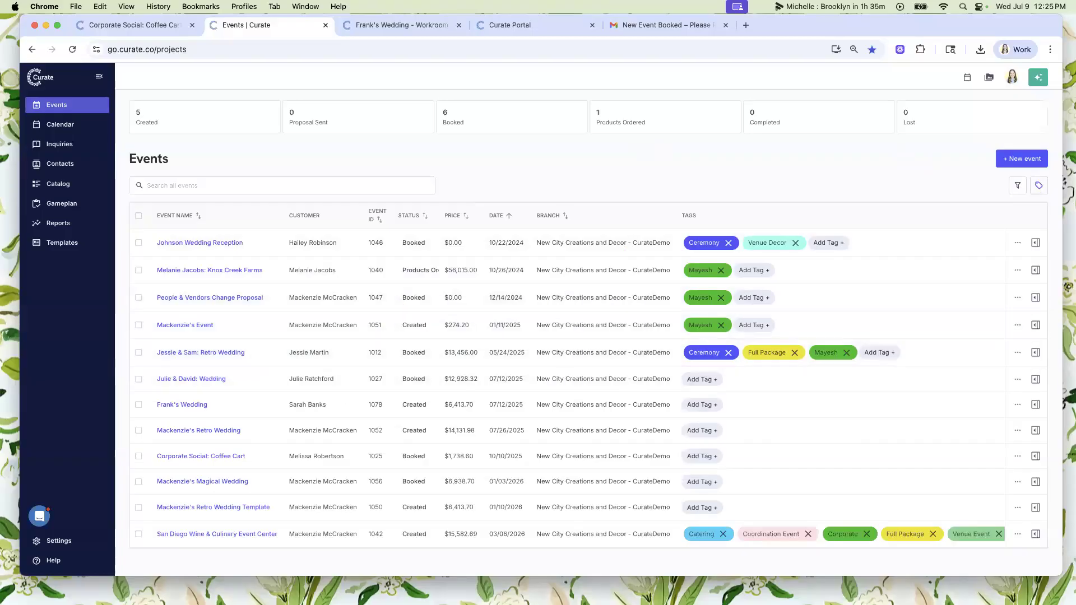
{"action": "scroll", "coordinate": [506, 338], "scroll_direction": "down", "scroll_amount": 1}
{"action": "scroll", "coordinate": [506, 339], "scroll_direction": "up", "scroll_amount": 1}
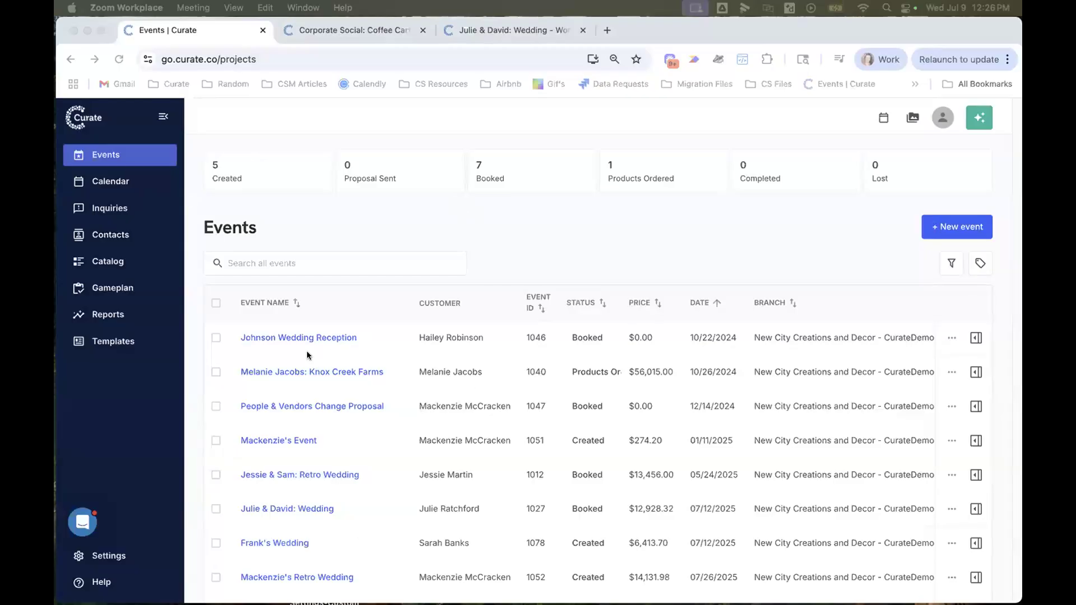
- Open the Table Column Preferences in the general account settings
{"action": "scroll", "coordinate": [827, 327], "scroll_direction": "down", "scroll_amount": 2}
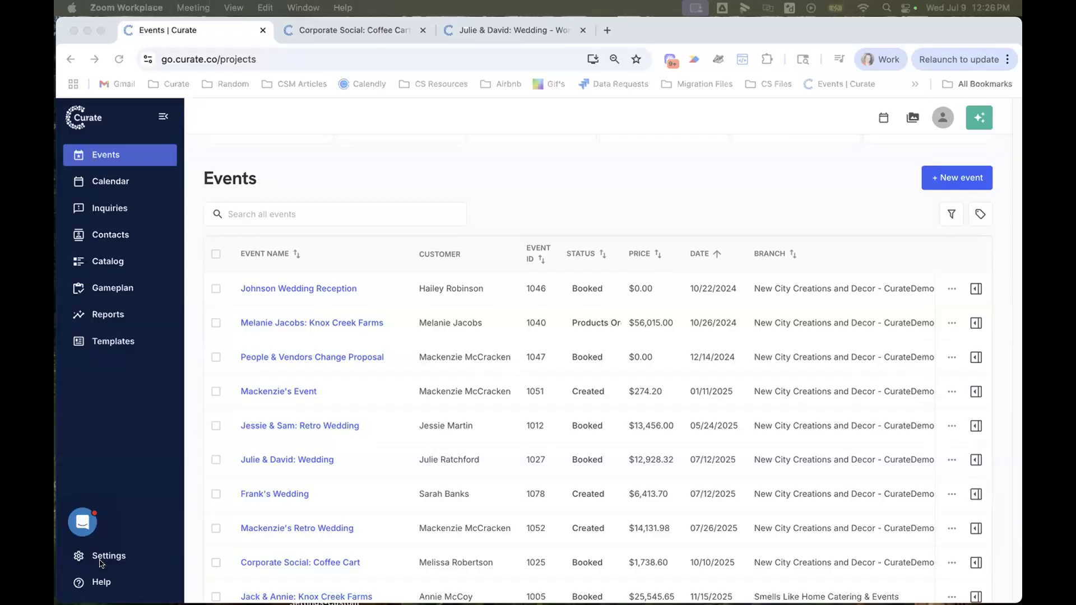
{"action": "left_click", "coordinate": [125, 556]}
{"action": "left_click", "coordinate": [125, 556]}
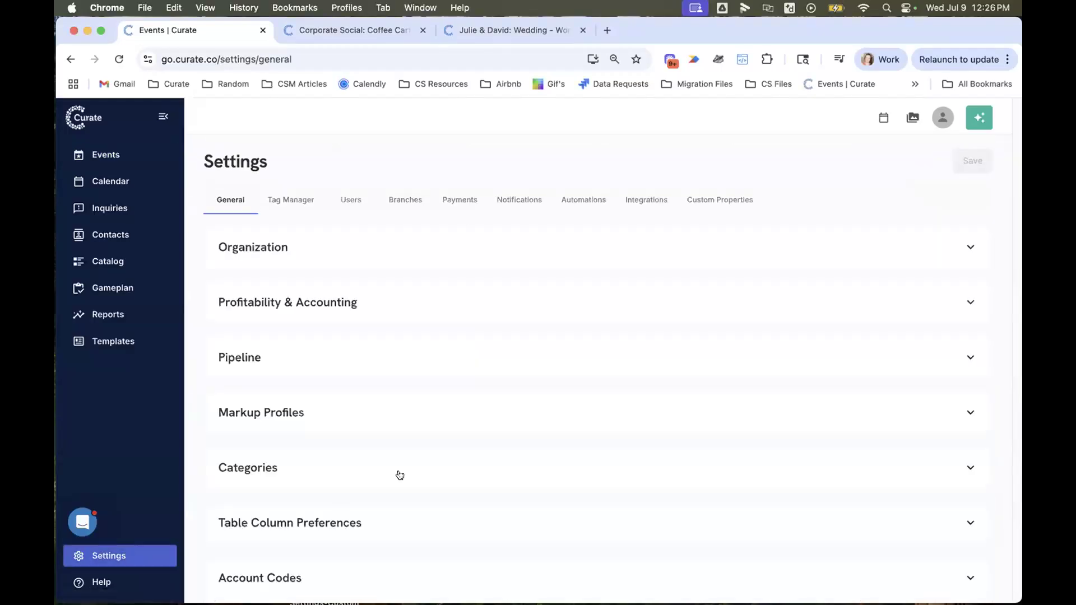
{"action": "scroll", "coordinate": [399, 475], "scroll_direction": "down", "scroll_amount": 2}
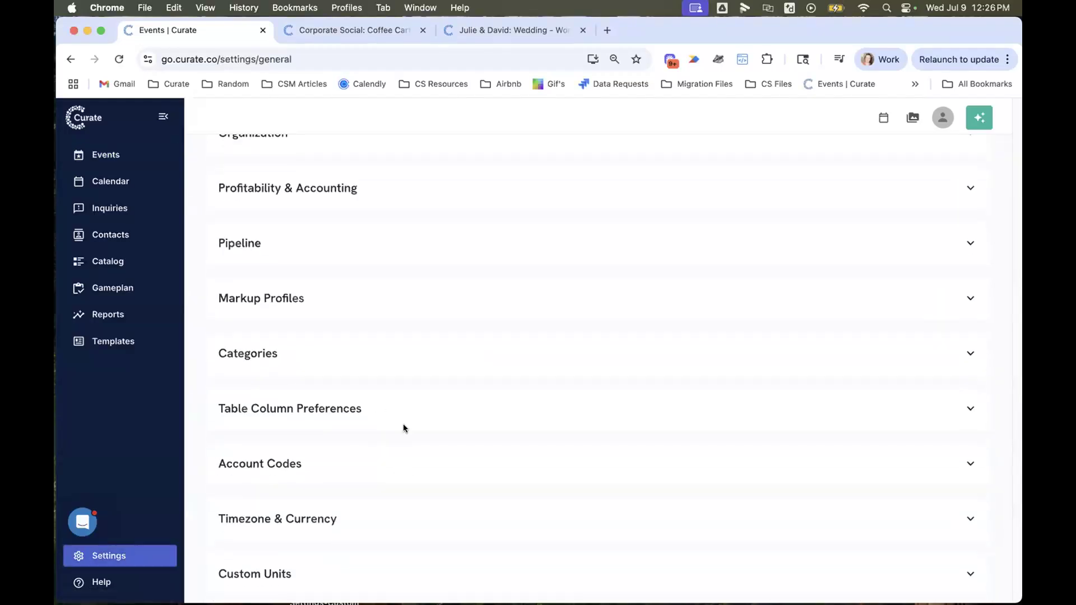
{"action": "left_click", "coordinate": [376, 412]}
{"action": "scroll", "coordinate": [376, 412], "scroll_direction": "down", "scroll_amount": 5}
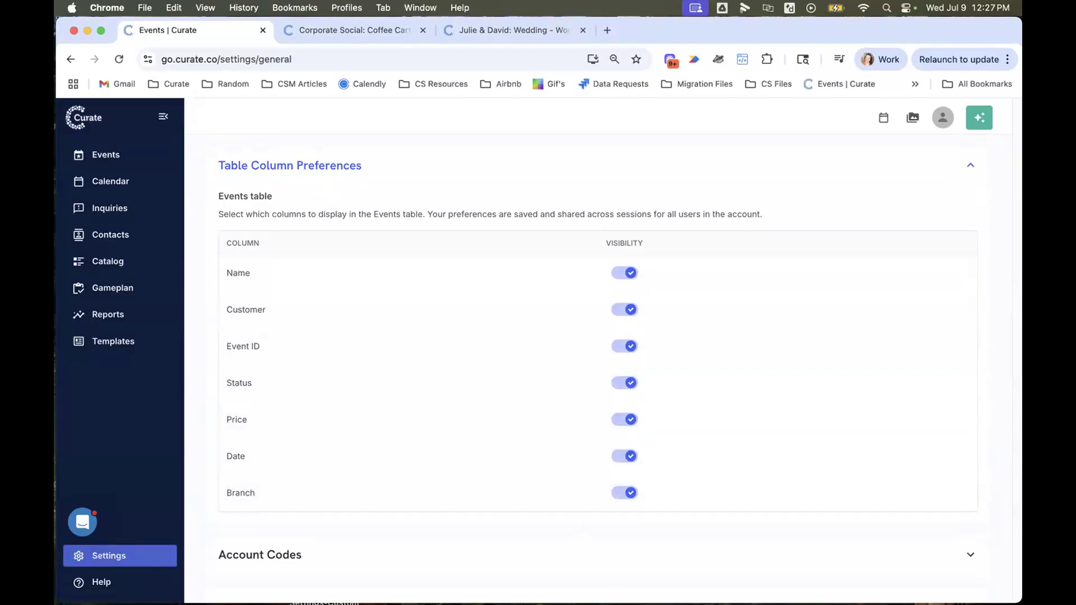
- Turn off the visibility of the Branch, Price and Event ID columns for the Events table, and return to the events list
{"action": "left_click", "coordinate": [624, 495]}
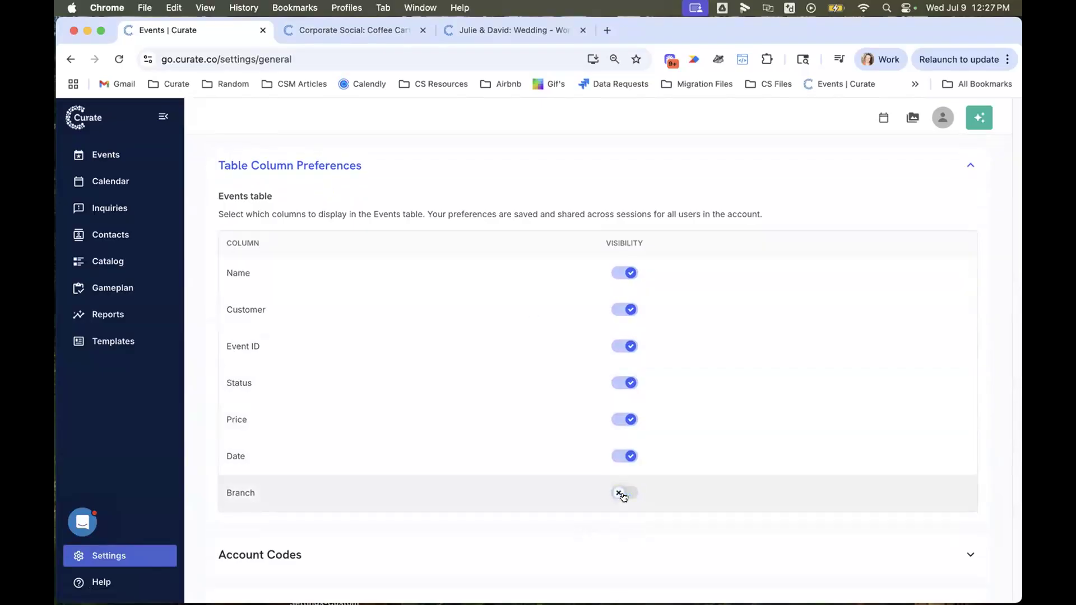
{"action": "left_click", "coordinate": [626, 425]}
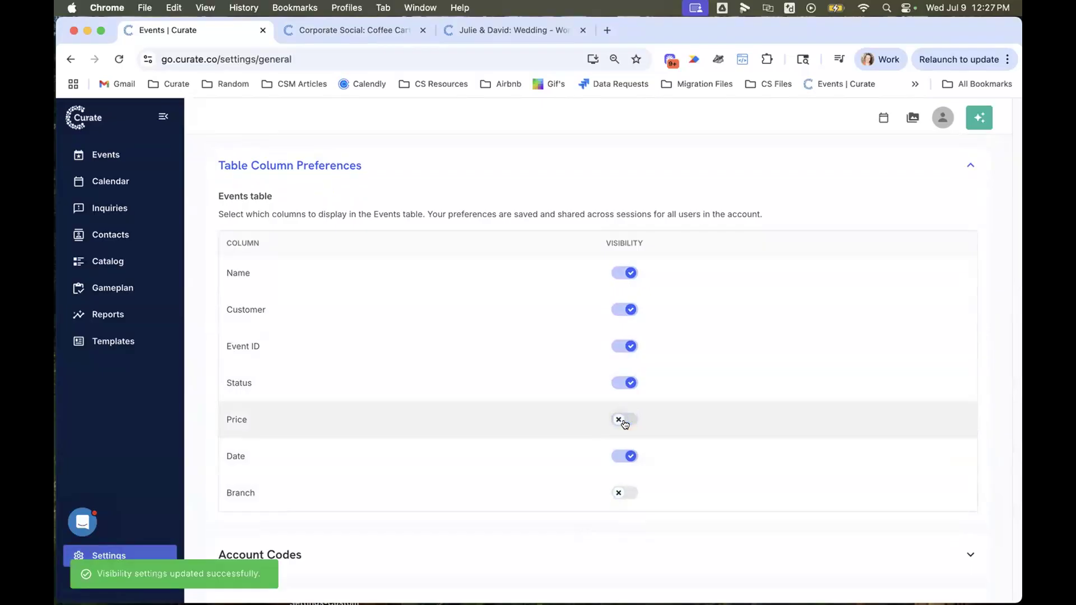
{"action": "left_click", "coordinate": [621, 339]}
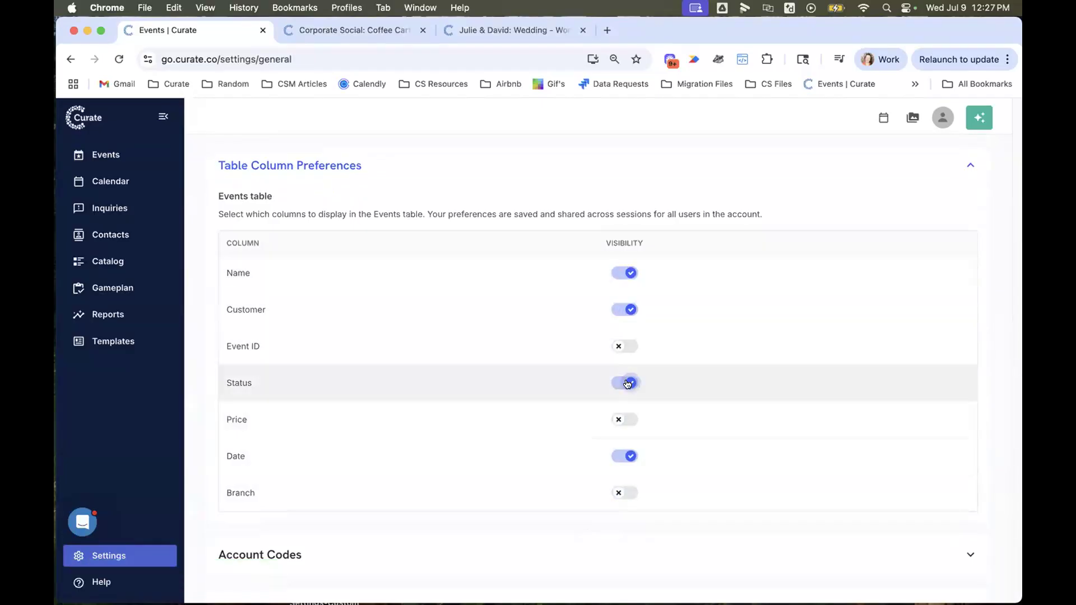
{"action": "scroll", "coordinate": [433, 436], "scroll_direction": "up", "scroll_amount": 10}
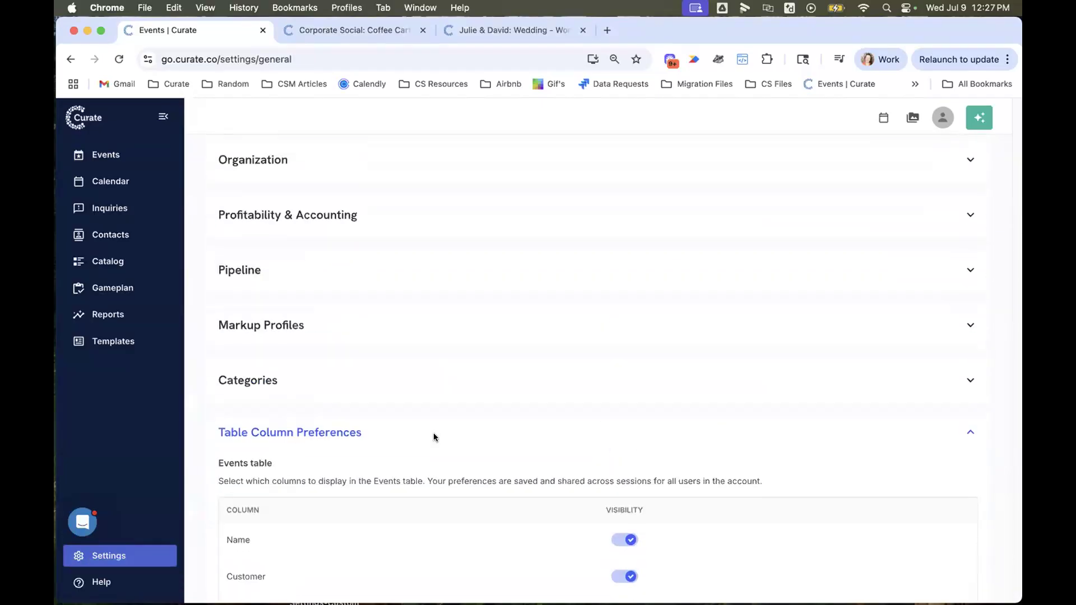
{"action": "left_click", "coordinate": [131, 157]}
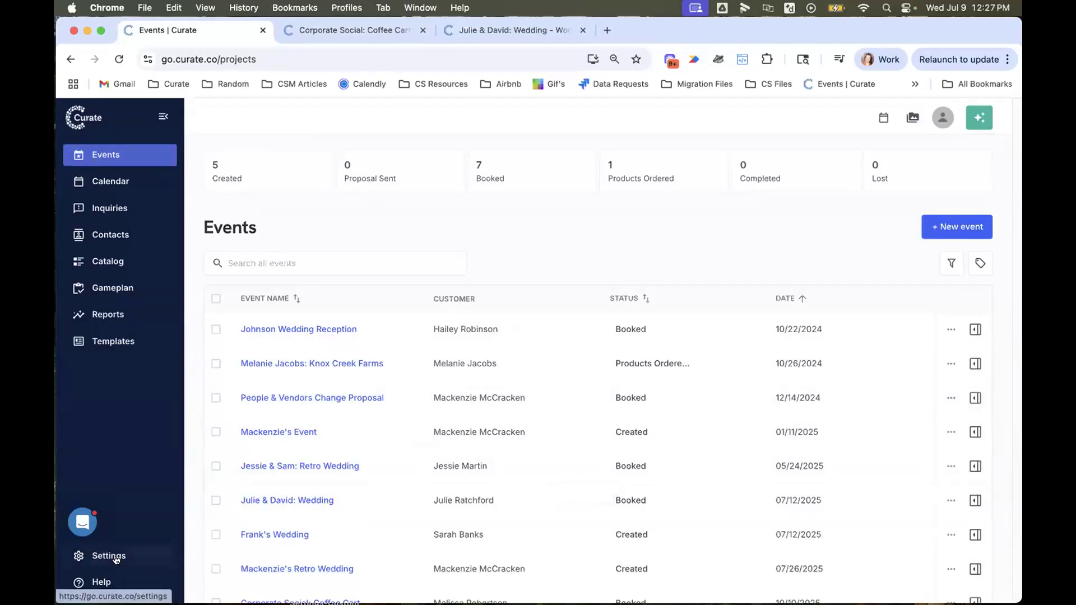
- Review the tax rates and tax profiles under Profitability & Accounting in the general account settings
{"action": "left_click", "coordinate": [115, 557]}
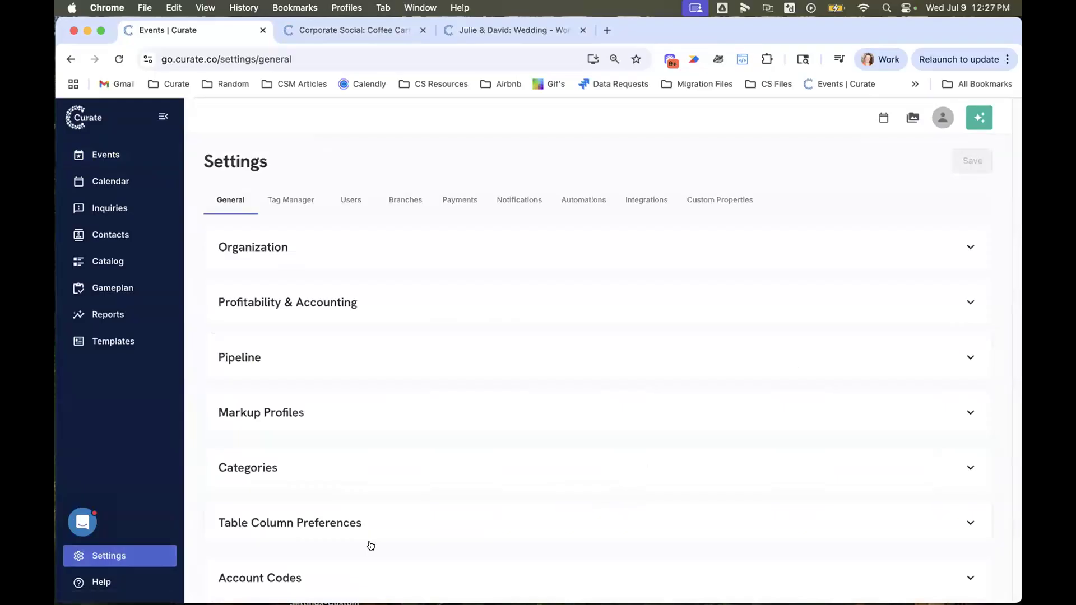
{"action": "scroll", "coordinate": [370, 546], "scroll_direction": "down", "scroll_amount": 5}
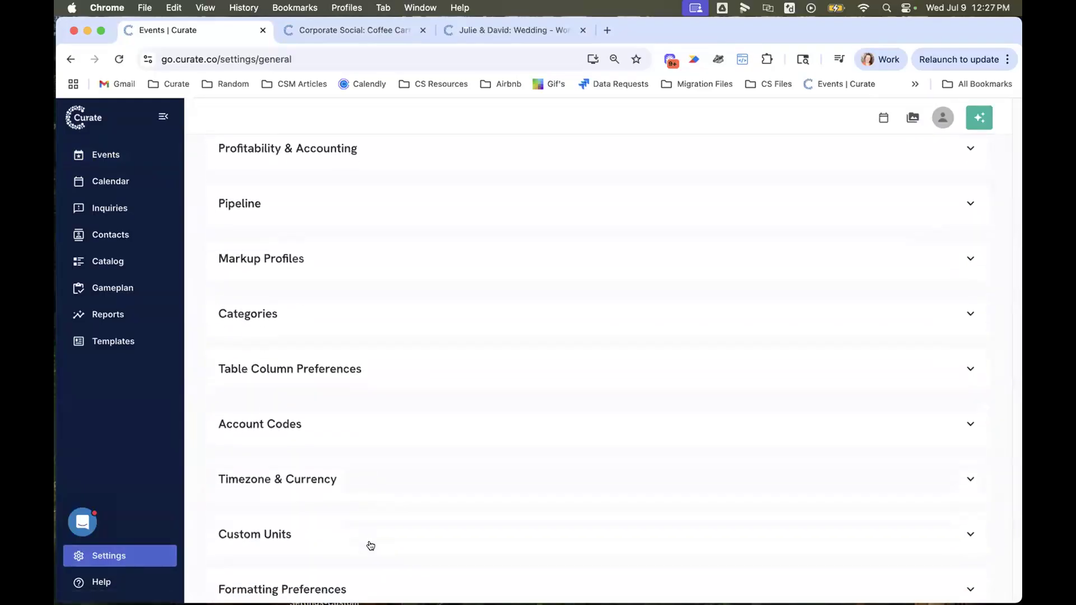
{"action": "scroll", "coordinate": [381, 526], "scroll_direction": "up", "scroll_amount": 5}
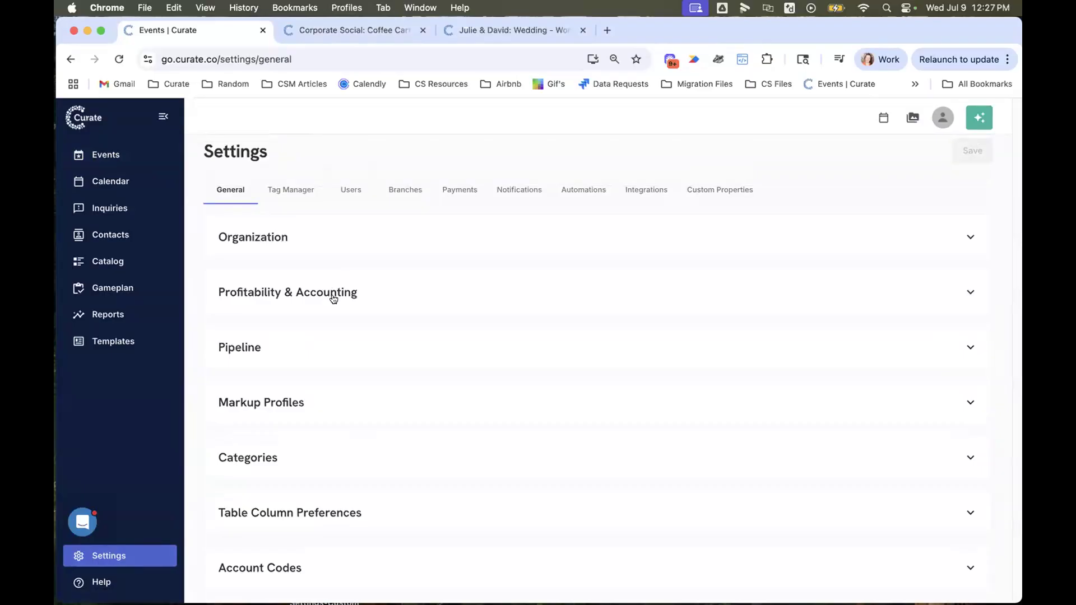
{"action": "left_click", "coordinate": [335, 300]}
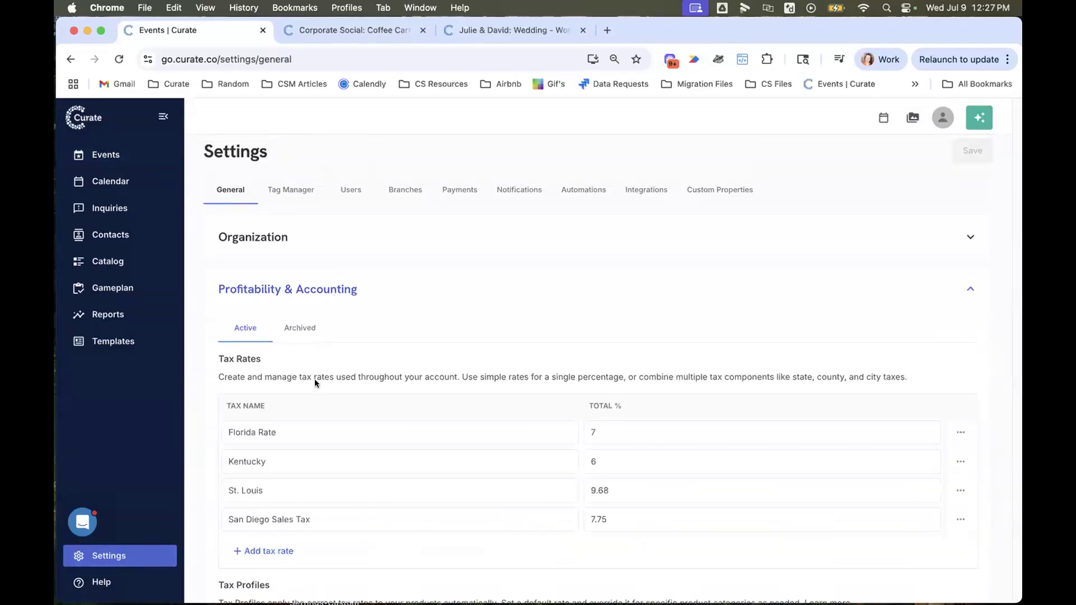
{"action": "scroll", "coordinate": [314, 379], "scroll_direction": "down", "scroll_amount": 2}
{"action": "scroll", "coordinate": [314, 383], "scroll_direction": "down", "scroll_amount": 2}
{"action": "scroll", "coordinate": [314, 389], "scroll_direction": "down", "scroll_amount": 3}
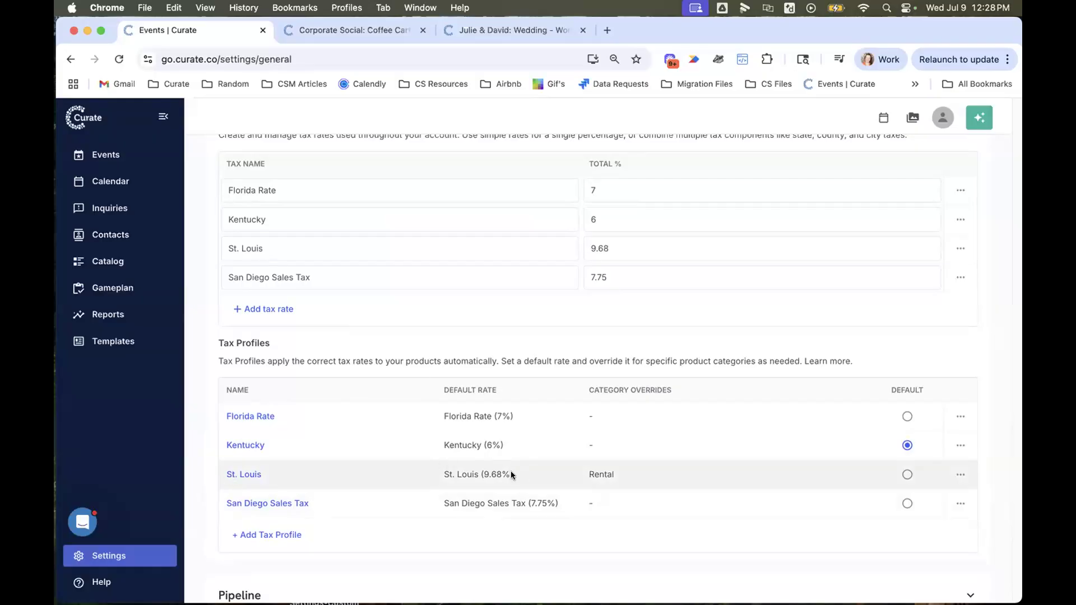
- Set the Rental category override of the St. Louis tax profile to No Tax Rate (0%)
{"action": "left_click_drag", "start_coordinate": [510, 473], "coordinate": [423, 474]}
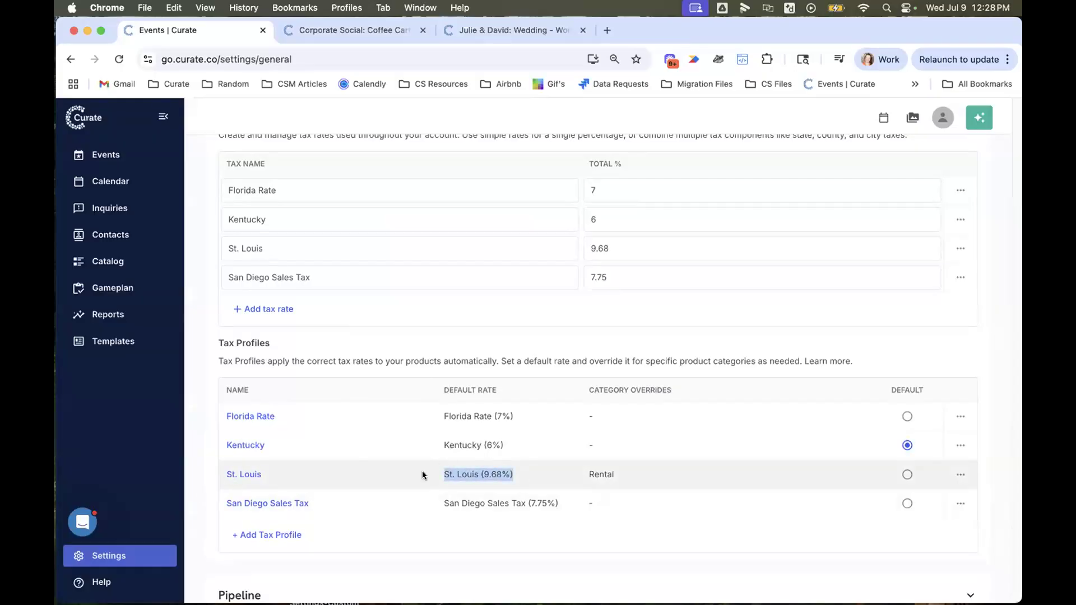
{"action": "left_click", "coordinate": [249, 474]}
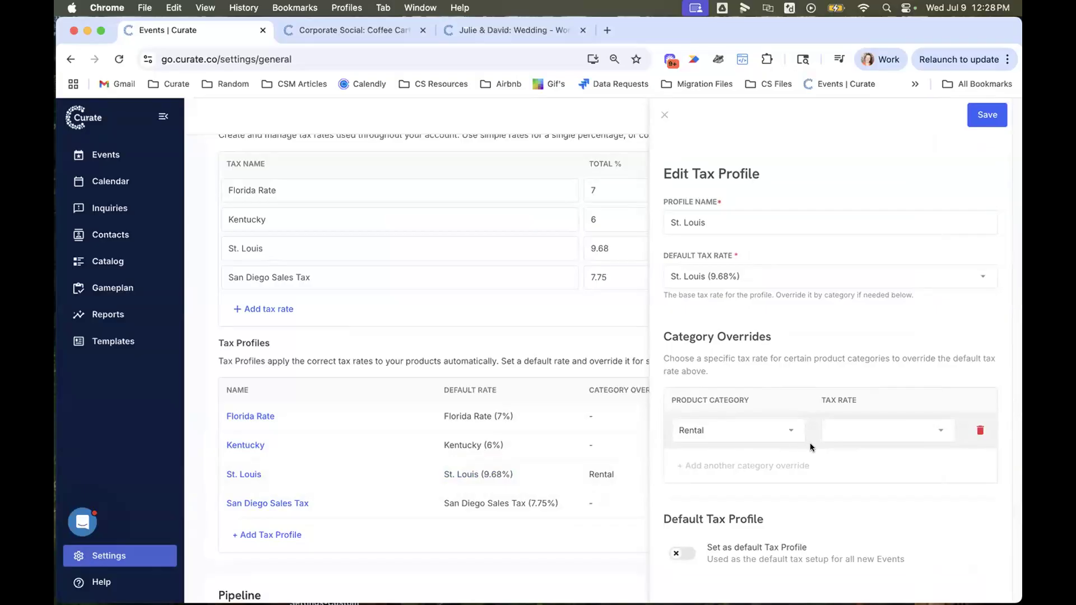
{"action": "left_click", "coordinate": [923, 435]}
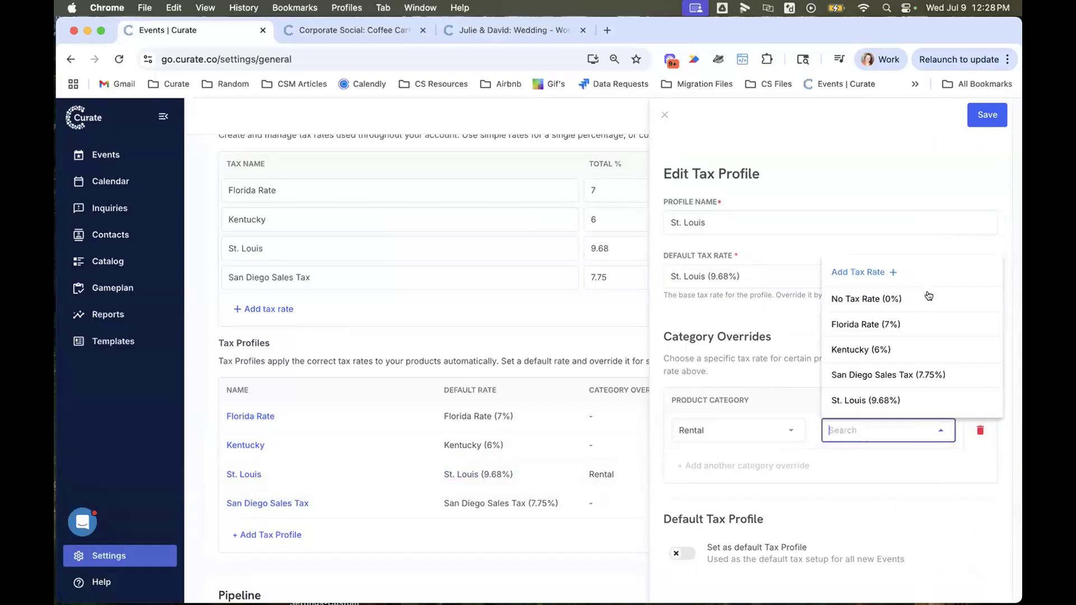
{"action": "left_click", "coordinate": [928, 296]}
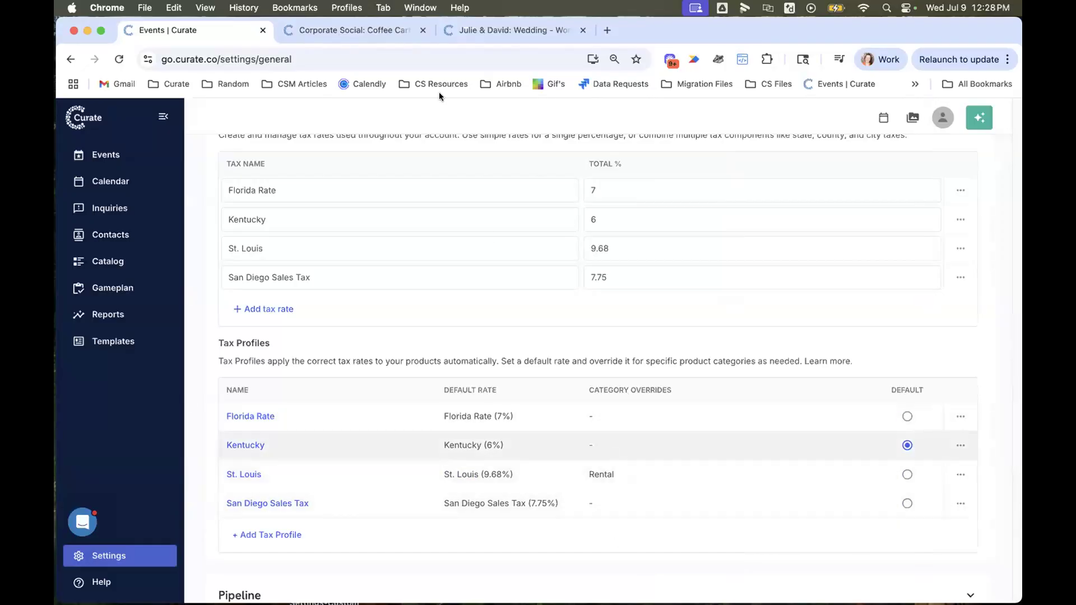
- Switch to the Corporate Social: Coffee Cart order and reload it
{"action": "left_click", "coordinate": [321, 32]}
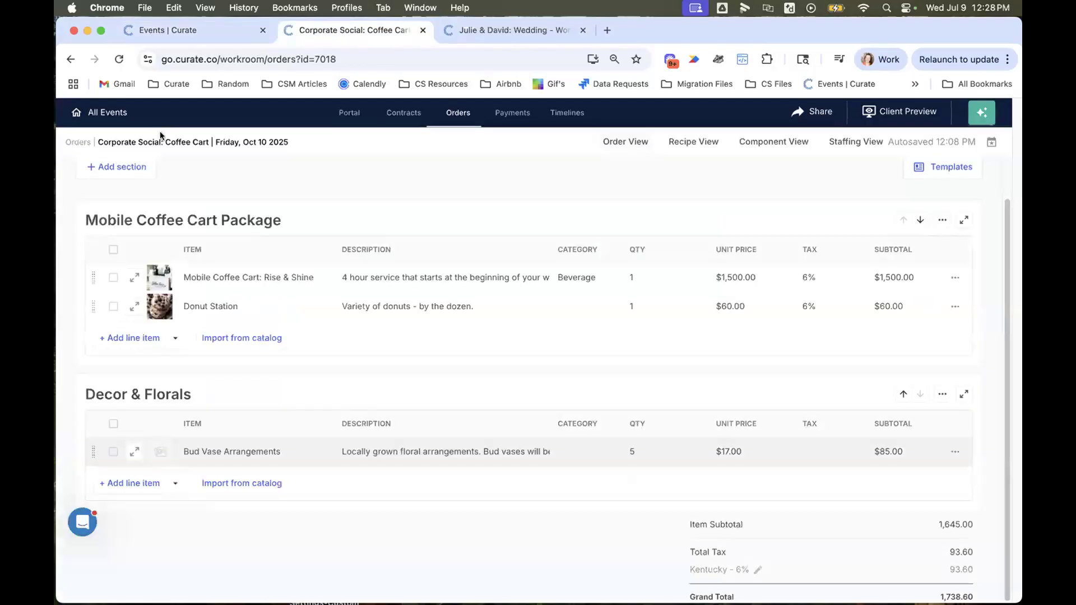
{"action": "left_click", "coordinate": [120, 59]}
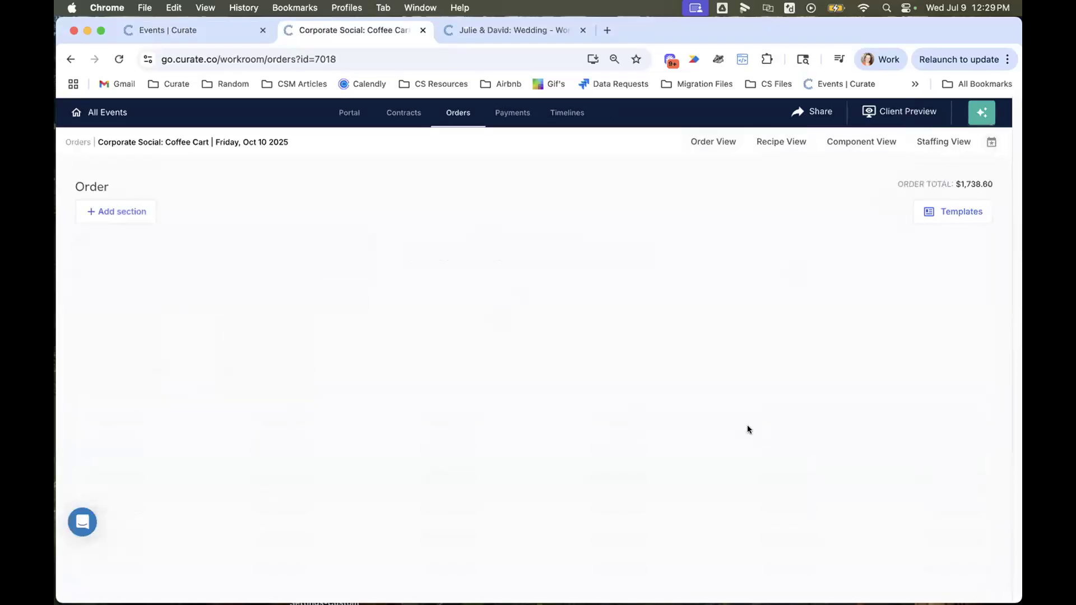
{"action": "scroll", "coordinate": [720, 452], "scroll_direction": "down", "scroll_amount": 2}
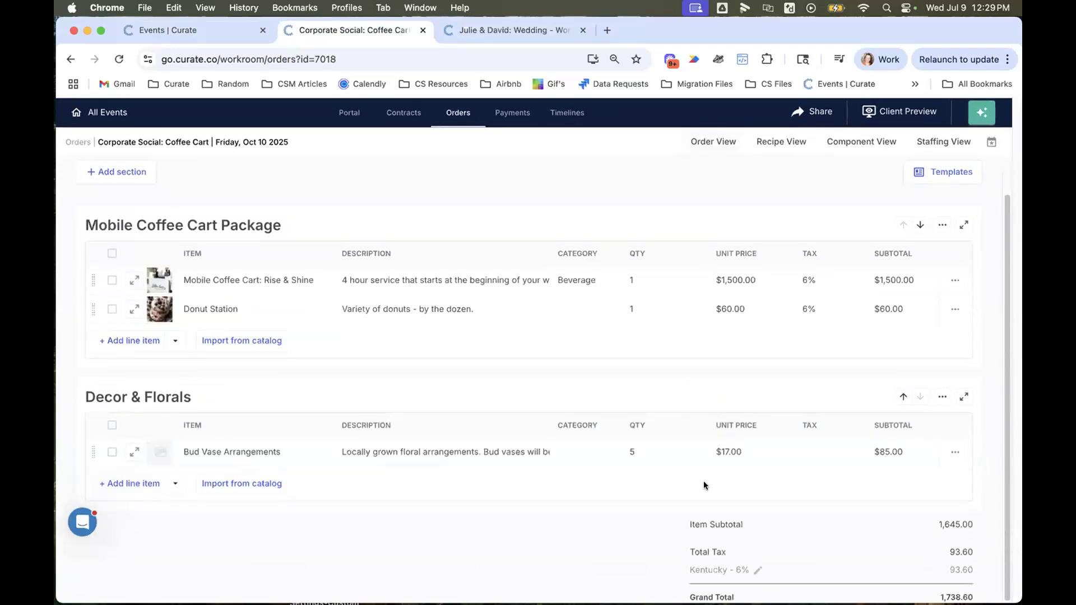
- Set the tax profile to St. Louis in the Corporate Social: Coffee Cart event overview, and close the overview
{"action": "left_click", "coordinate": [992, 141]}
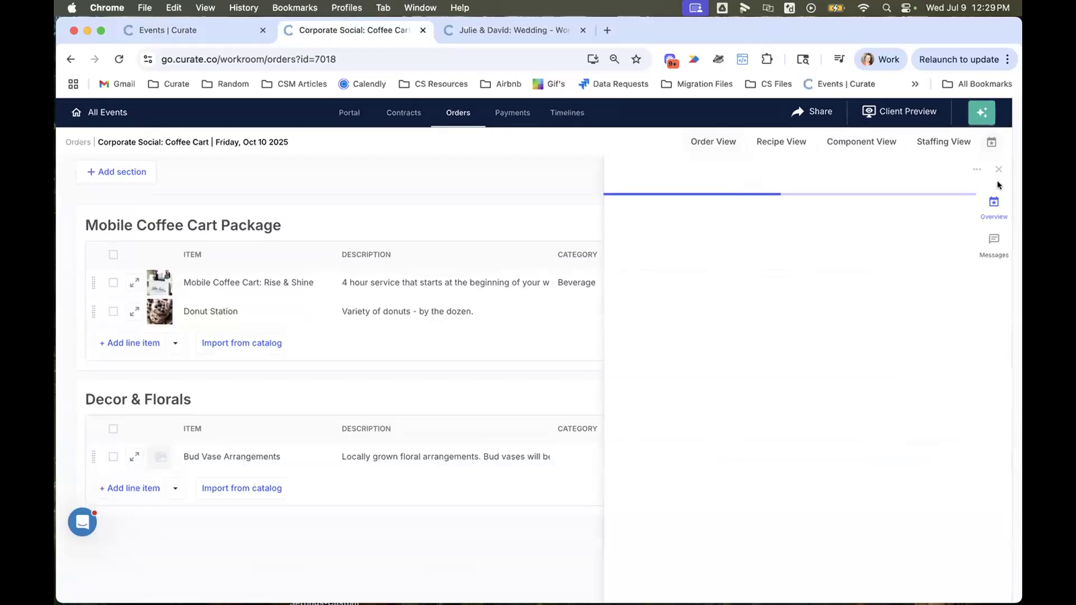
{"action": "left_click", "coordinate": [998, 168]}
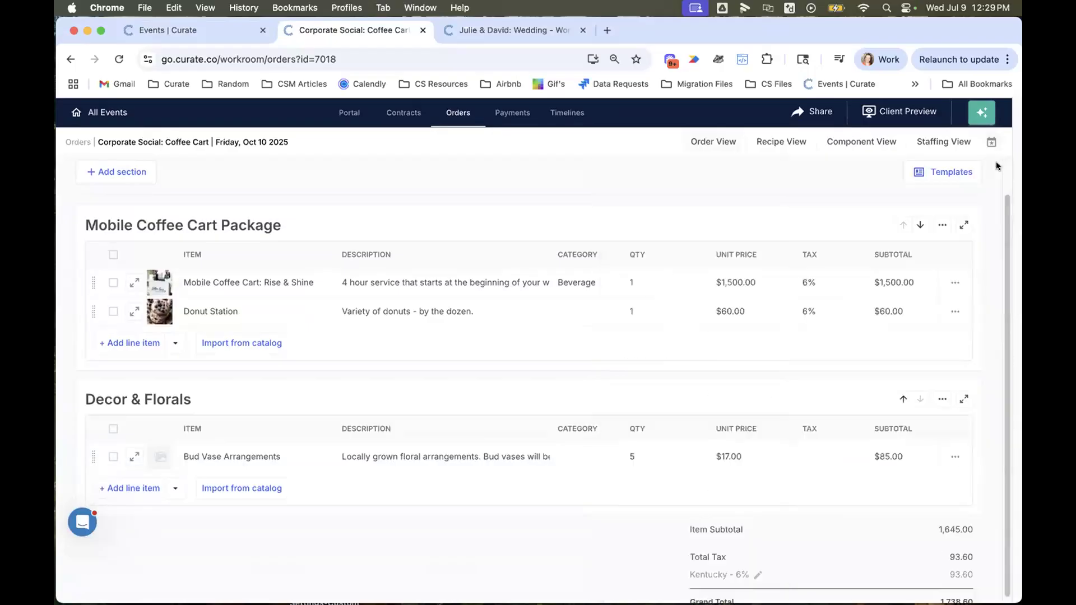
{"action": "left_click", "coordinate": [992, 142]}
{"action": "scroll", "coordinate": [768, 482], "scroll_direction": "down", "scroll_amount": 5}
{"action": "scroll", "coordinate": [756, 443], "scroll_direction": "down", "scroll_amount": 2}
{"action": "scroll", "coordinate": [750, 409], "scroll_direction": "up", "scroll_amount": 10}
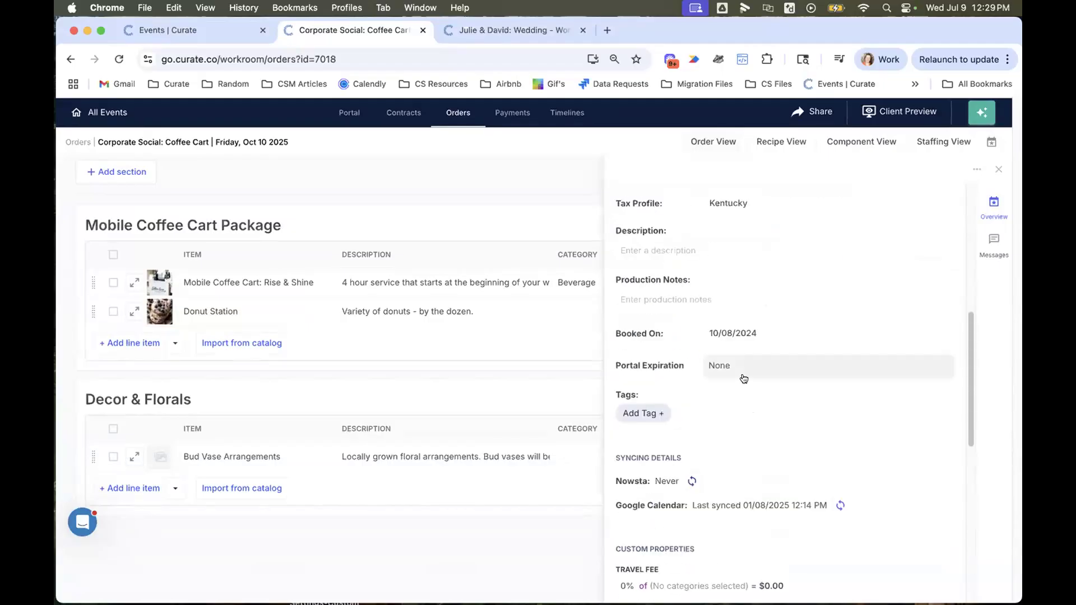
{"action": "left_click", "coordinate": [737, 356]}
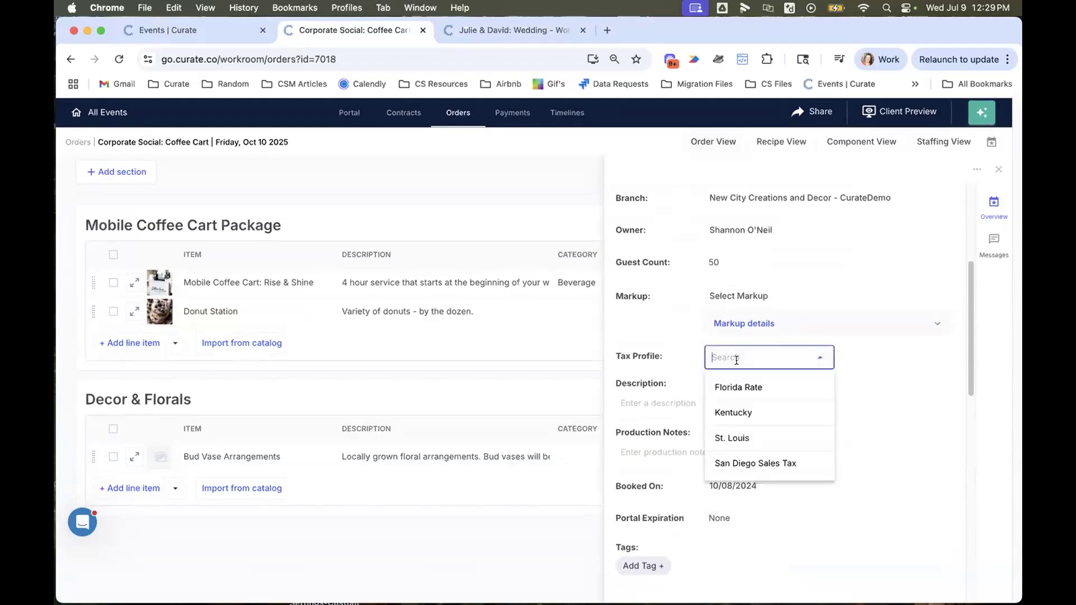
{"action": "left_click", "coordinate": [751, 438]}
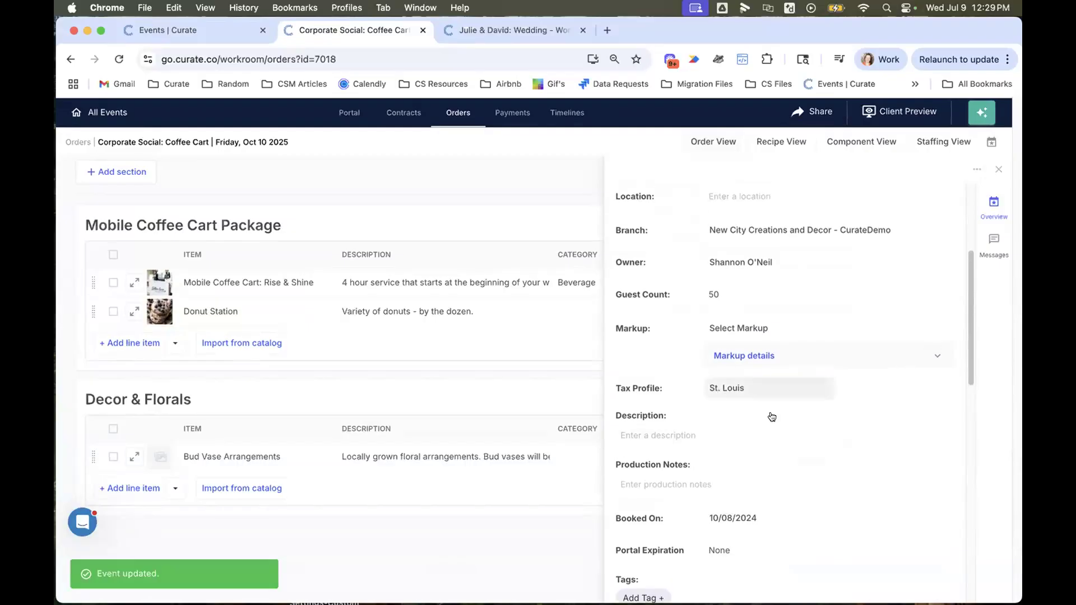
{"action": "left_click", "coordinate": [999, 170]}
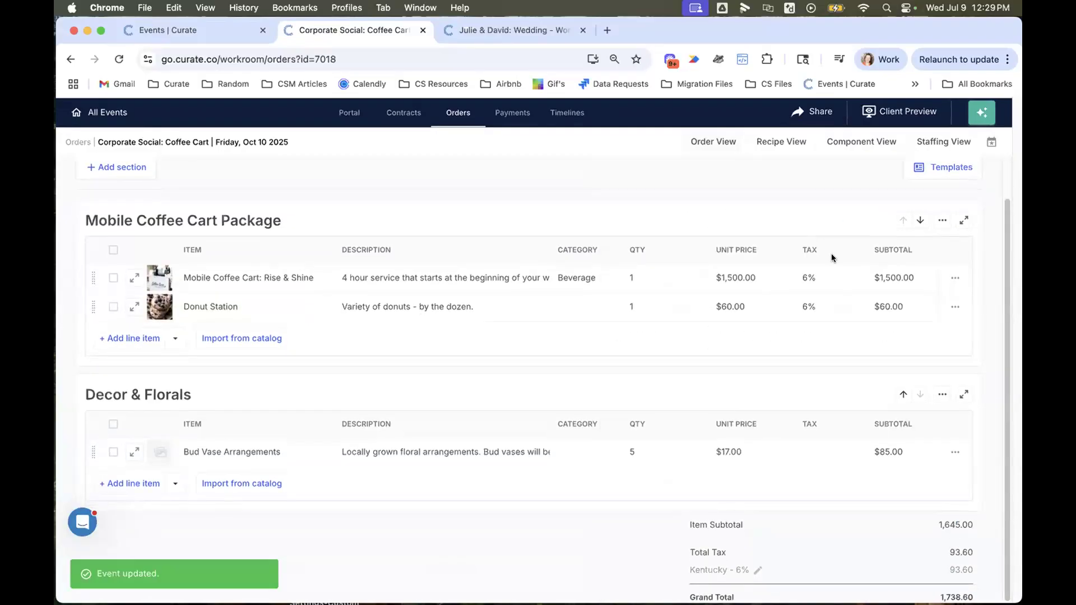
{"action": "left_click", "coordinate": [113, 250]}
{"action": "left_click", "coordinate": [113, 424]}
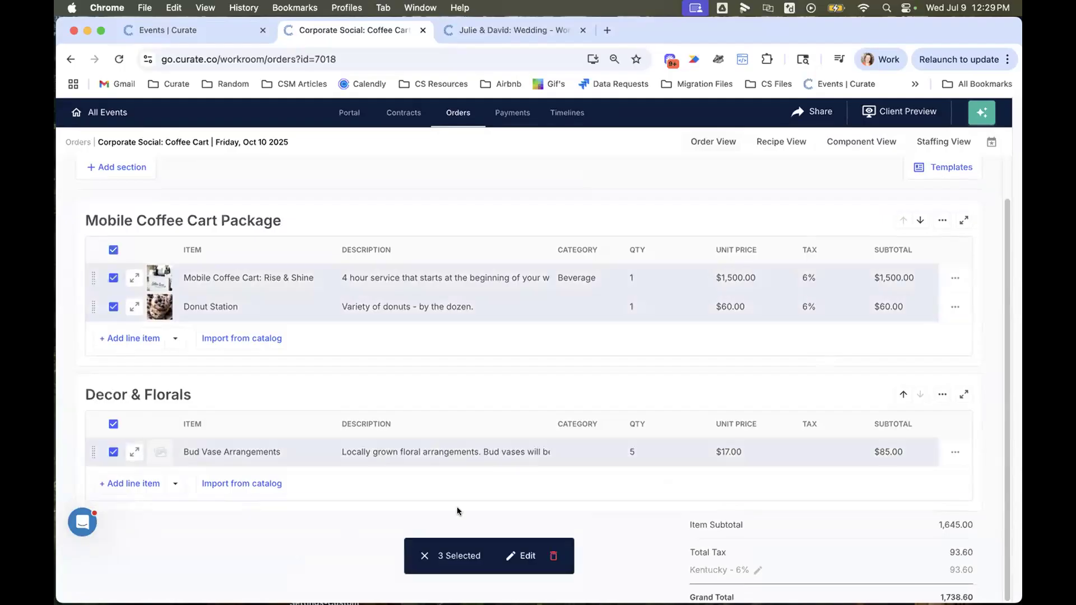
{"action": "left_click", "coordinate": [422, 557]}
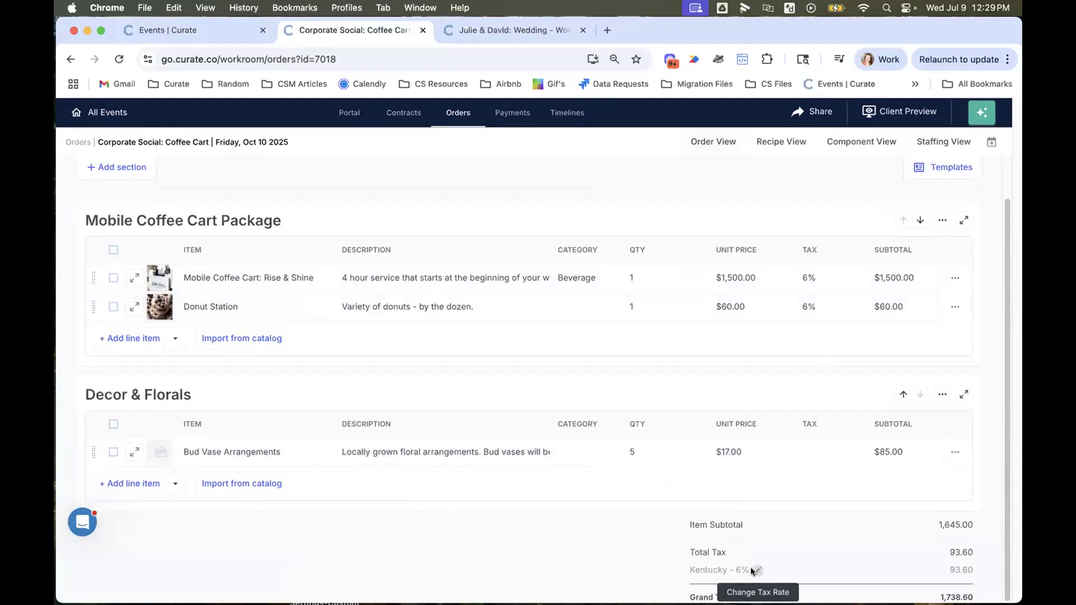
- Change the order's tax rate to St. Louis (9.68%) in the order totals and apply it
{"action": "left_click", "coordinate": [755, 570]}
{"action": "left_click", "coordinate": [805, 546]}
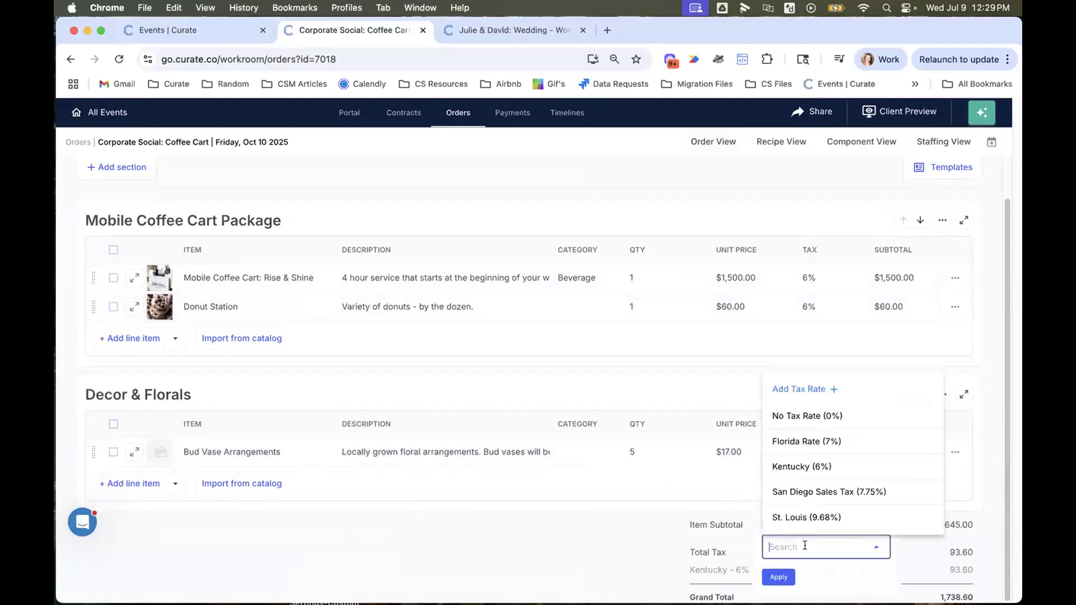
{"action": "left_click", "coordinate": [824, 516]}
{"action": "left_click", "coordinate": [778, 576]}
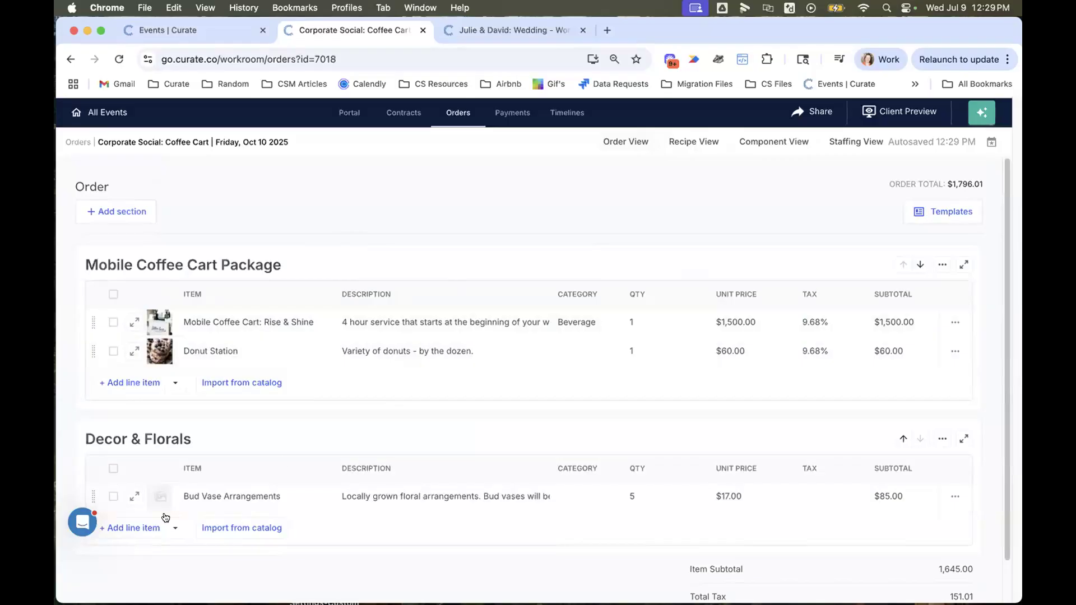
- Import the Black Mobile Bar from the catalog into the Decor & Florals section of the order
{"action": "left_click", "coordinate": [236, 533]}
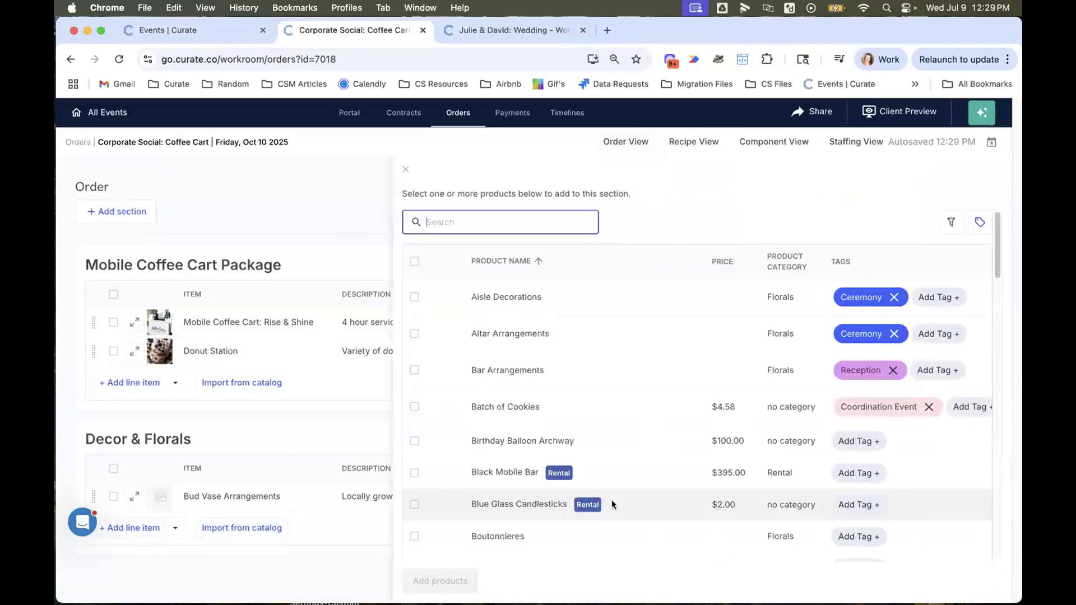
{"action": "scroll", "coordinate": [628, 374], "scroll_direction": "down", "scroll_amount": 2}
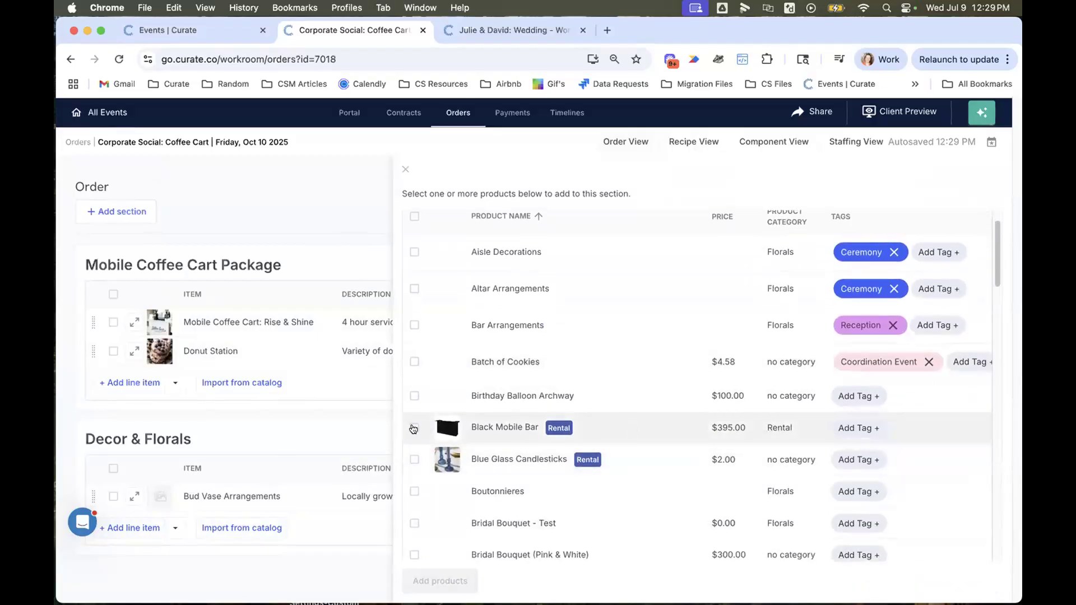
{"action": "left_click", "coordinate": [413, 429]}
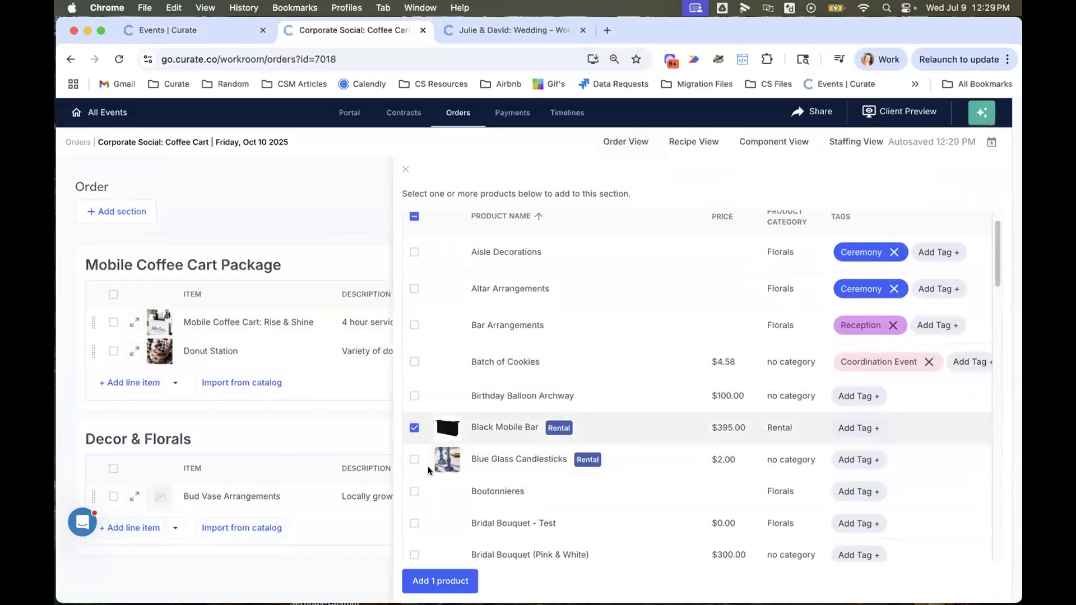
{"action": "left_click", "coordinate": [460, 580]}
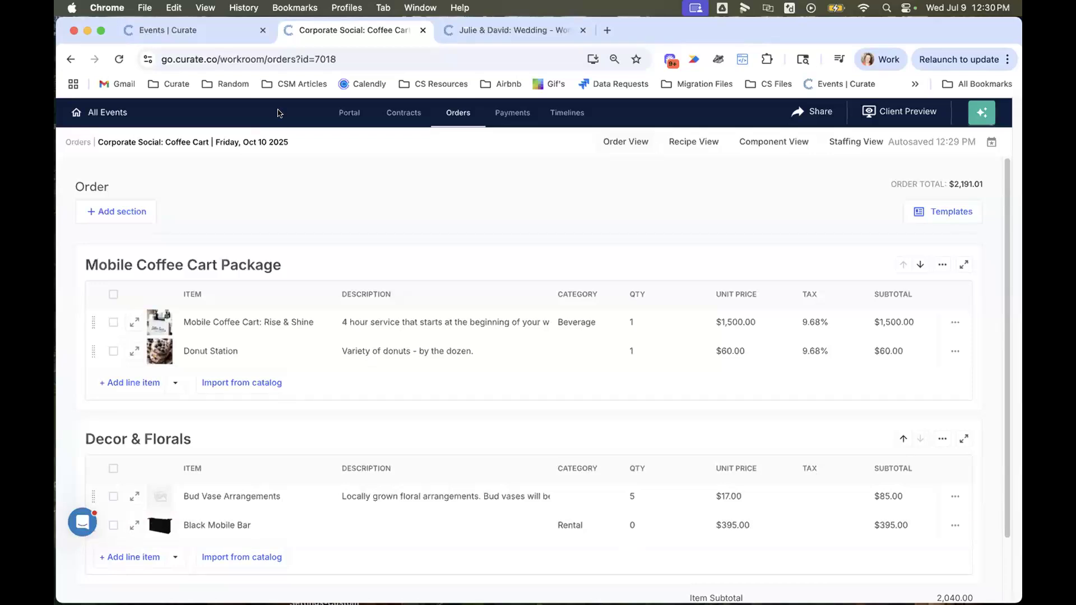
- Go back to the general account settings and review the tax rates and tax profiles again
{"action": "left_click", "coordinate": [185, 35]}
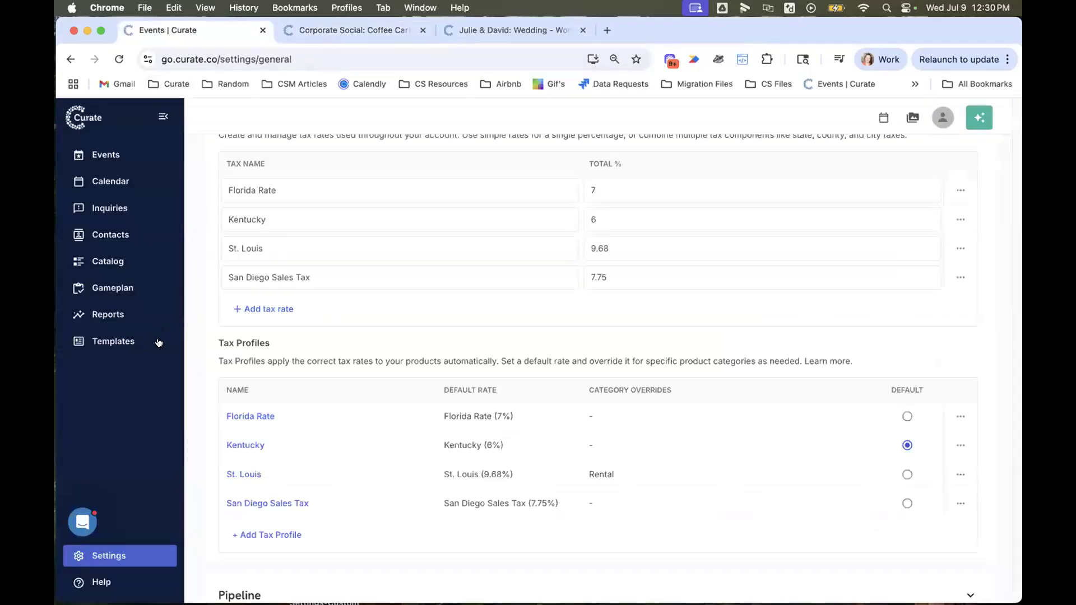
{"action": "scroll", "coordinate": [335, 446], "scroll_direction": "down", "scroll_amount": 1}
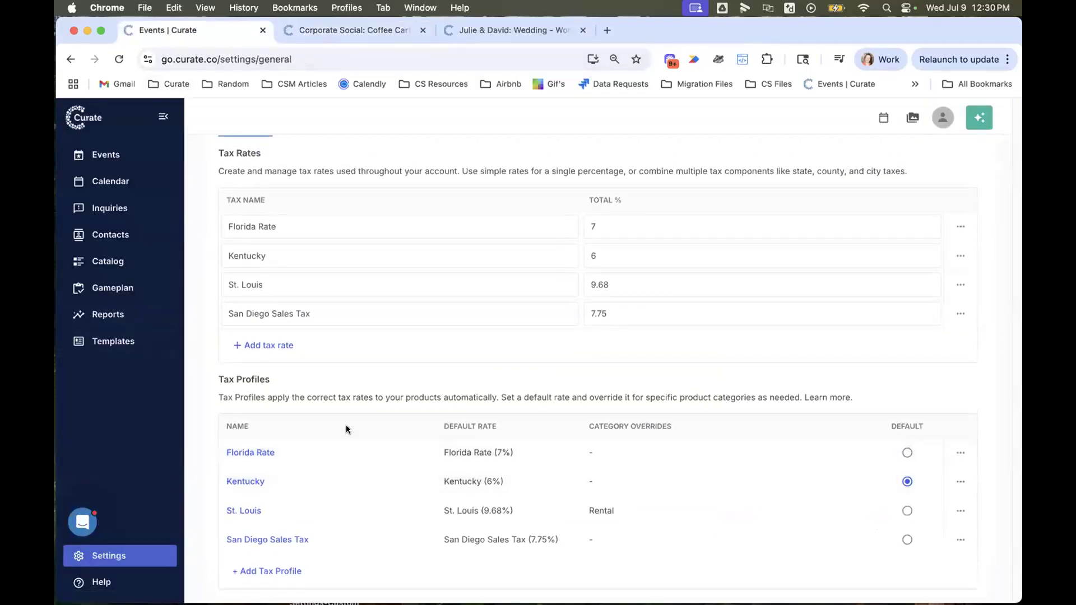
{"action": "scroll", "coordinate": [347, 432], "scroll_direction": "down", "scroll_amount": 1}
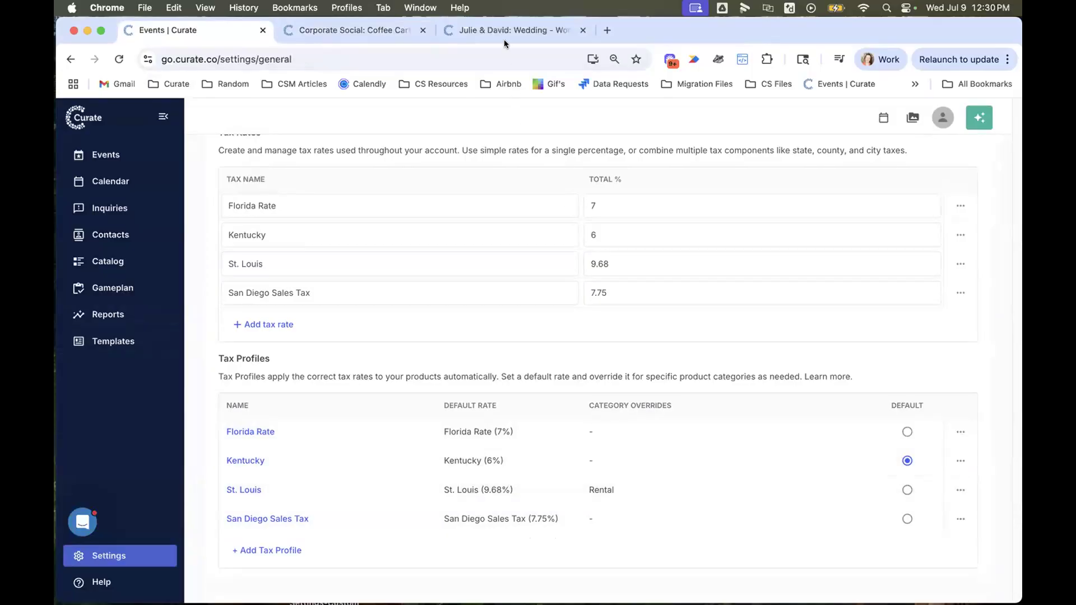
- Open a new event form from the events list, view its tax profile options, and close the form without creating the event
{"action": "left_click", "coordinate": [120, 156]}
{"action": "scroll", "coordinate": [885, 297], "scroll_direction": "up", "scroll_amount": 5}
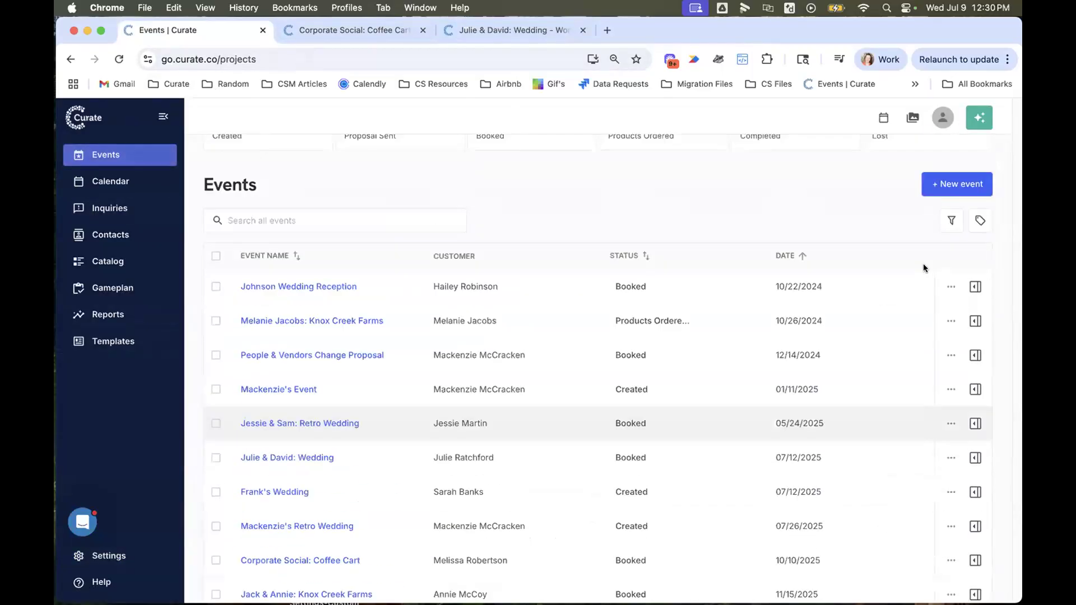
{"action": "left_click", "coordinate": [968, 224]}
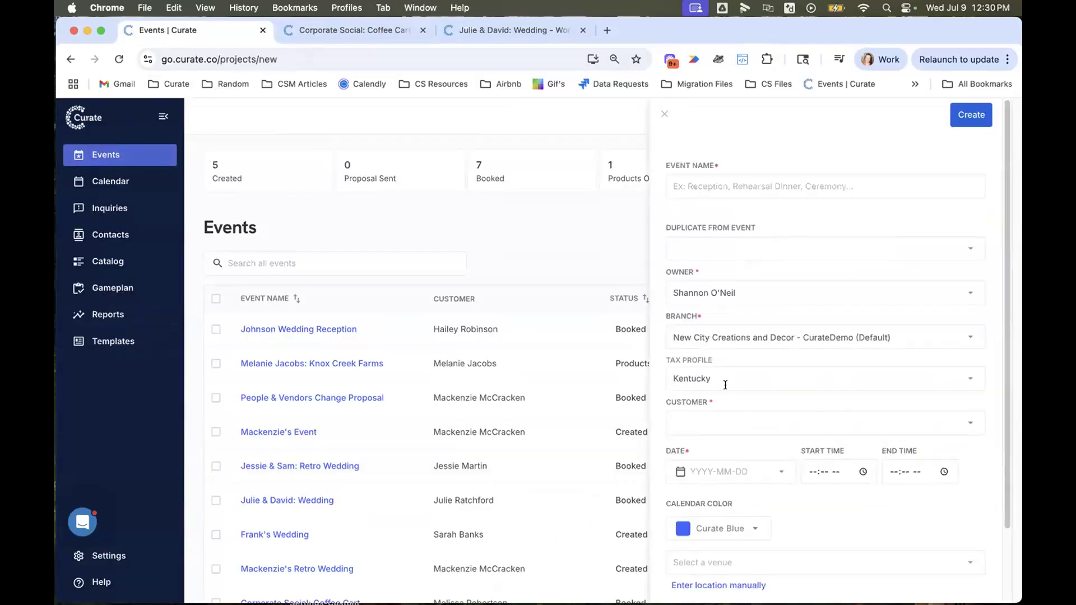
{"action": "left_click", "coordinate": [725, 385]}
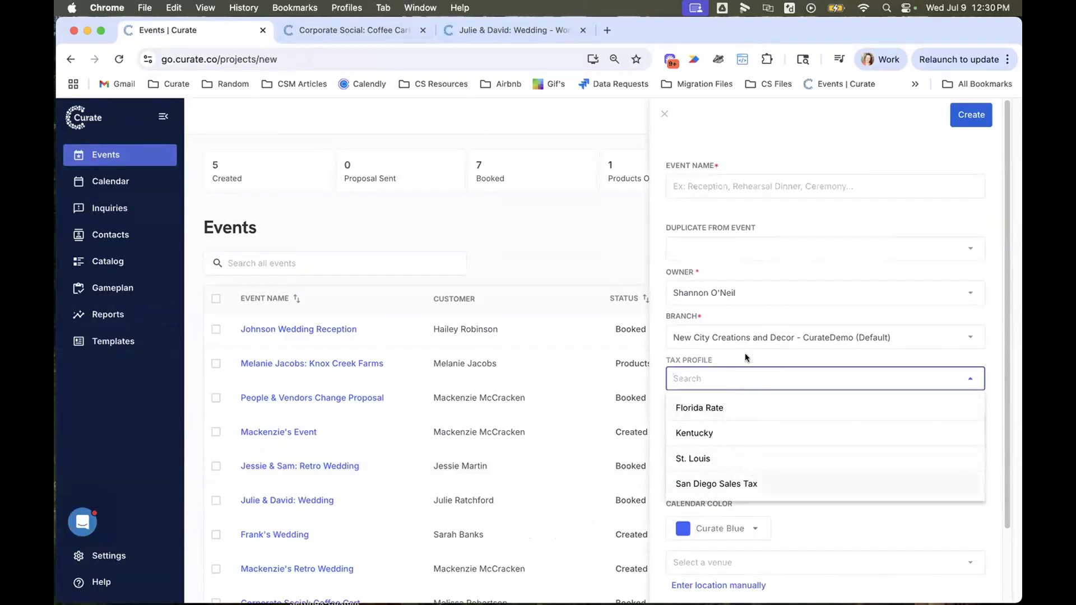
{"action": "left_click", "coordinate": [664, 115]}
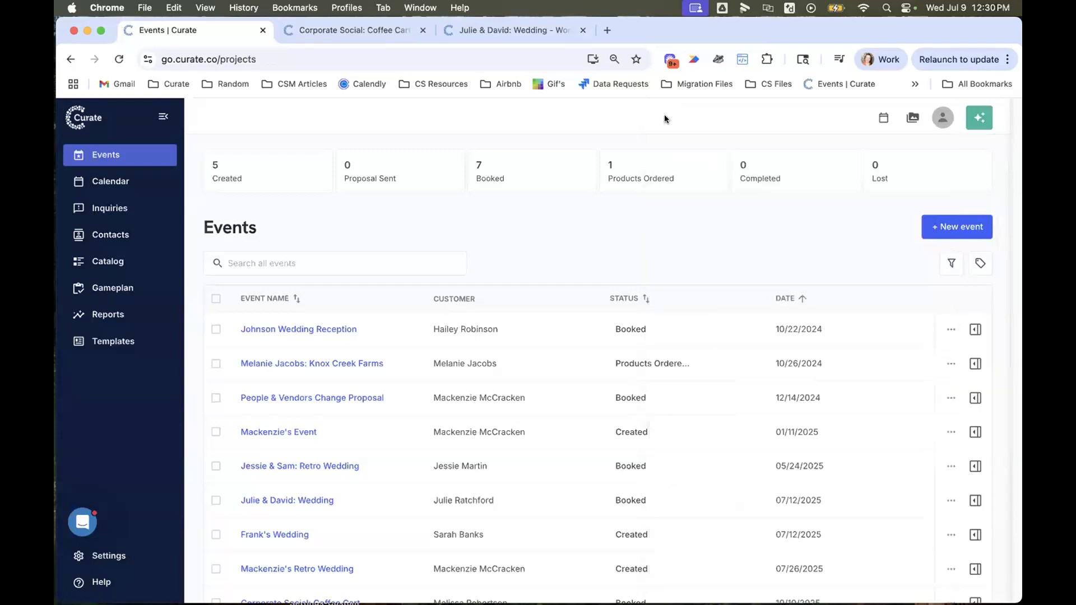
- Review the Markup Profiles section in the general account settings
{"action": "left_click", "coordinate": [129, 559]}
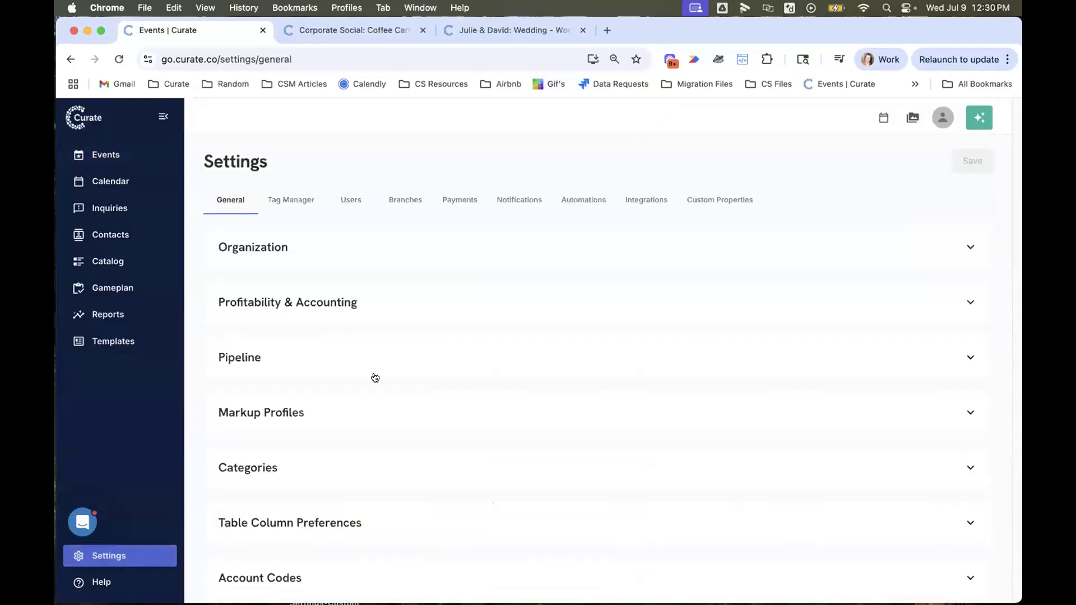
{"action": "left_click", "coordinate": [380, 418]}
{"action": "scroll", "coordinate": [354, 507], "scroll_direction": "down", "scroll_amount": 3}
{"action": "scroll", "coordinate": [409, 565], "scroll_direction": "down", "scroll_amount": 3}
{"action": "scroll", "coordinate": [409, 565], "scroll_direction": "up", "scroll_amount": 6}
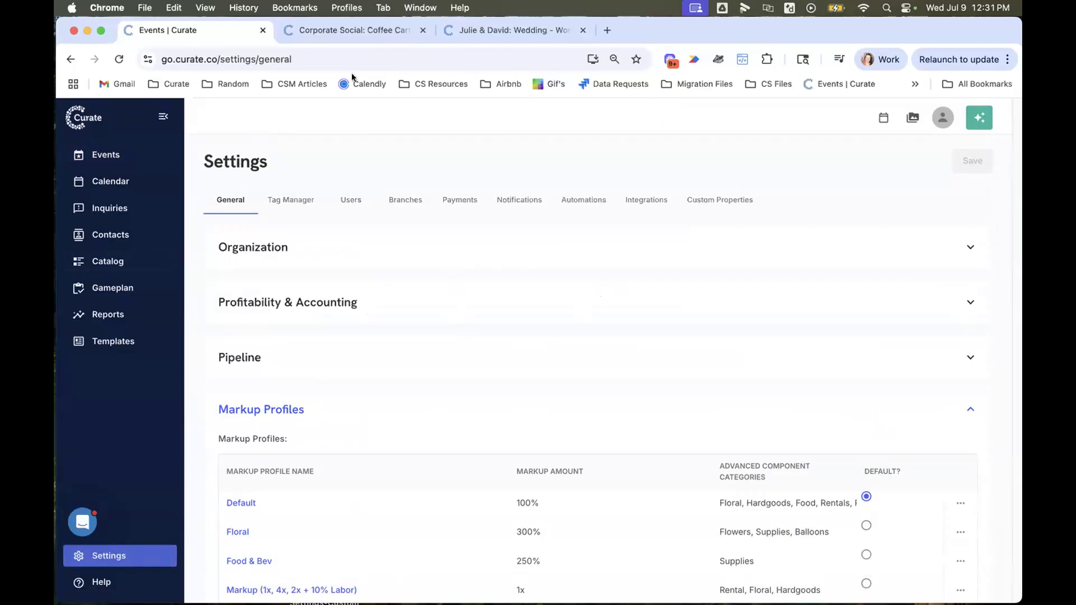
- Return to the events list and look through all of its events
{"action": "left_click", "coordinate": [112, 157]}
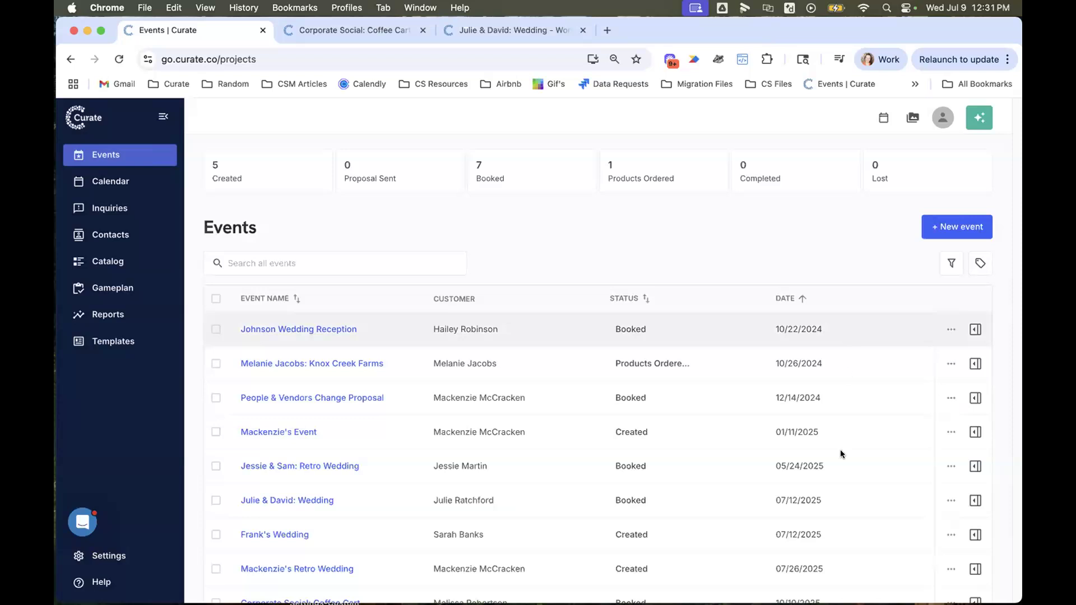
{"action": "scroll", "coordinate": [841, 454], "scroll_direction": "down", "scroll_amount": 3}
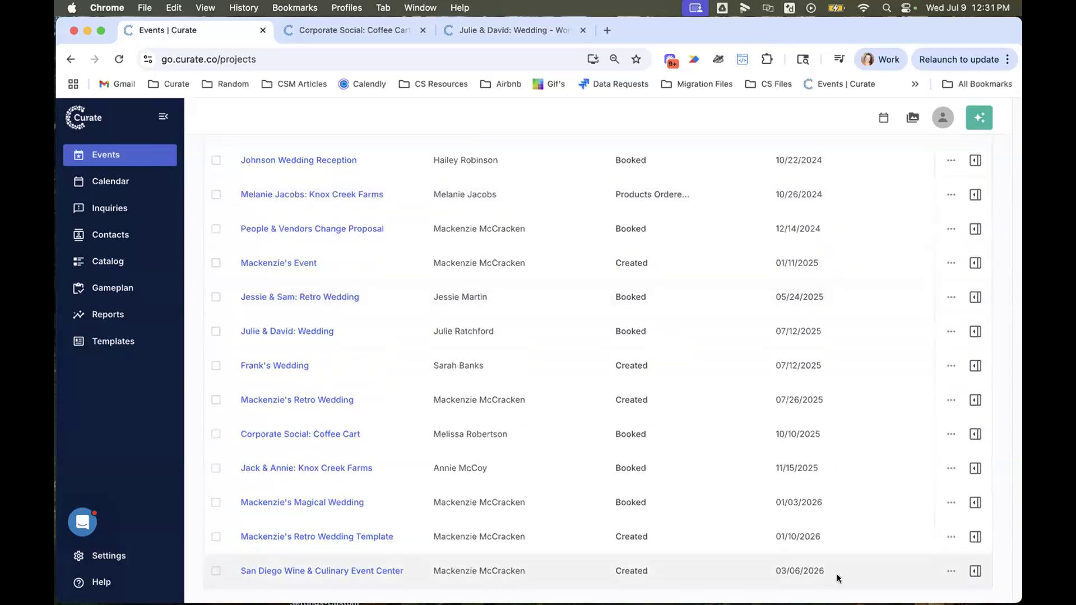
{"action": "scroll", "coordinate": [840, 469], "scroll_direction": "up", "scroll_amount": 3}
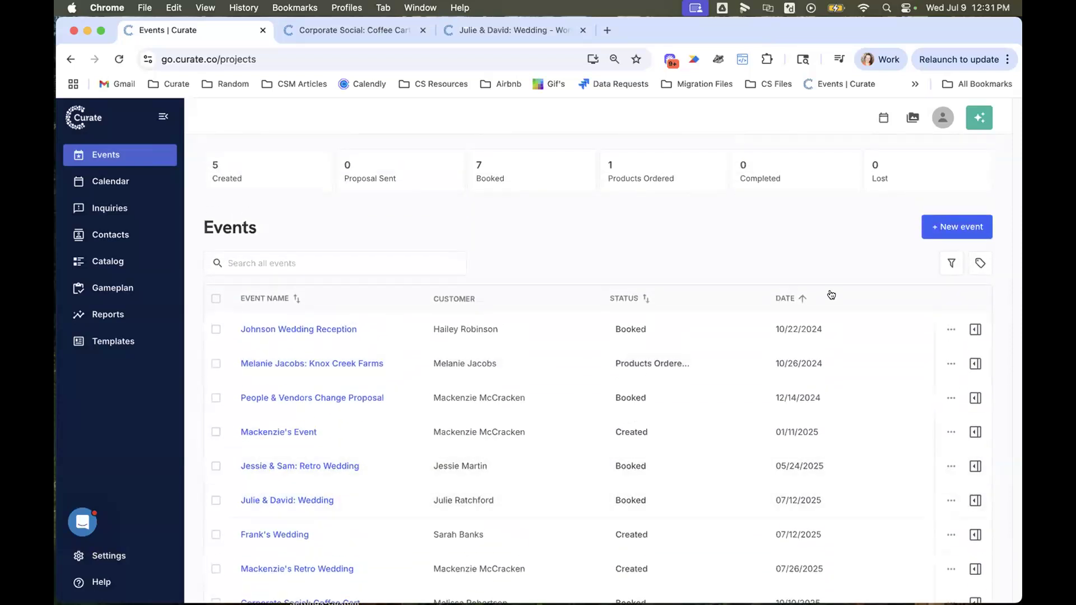
- Select the first four events in the events list for bulk actions and clear the selection again
{"action": "left_click", "coordinate": [215, 329]}
{"action": "left_click", "coordinate": [216, 363]}
{"action": "left_click", "coordinate": [215, 397]}
{"action": "left_click", "coordinate": [216, 432]}
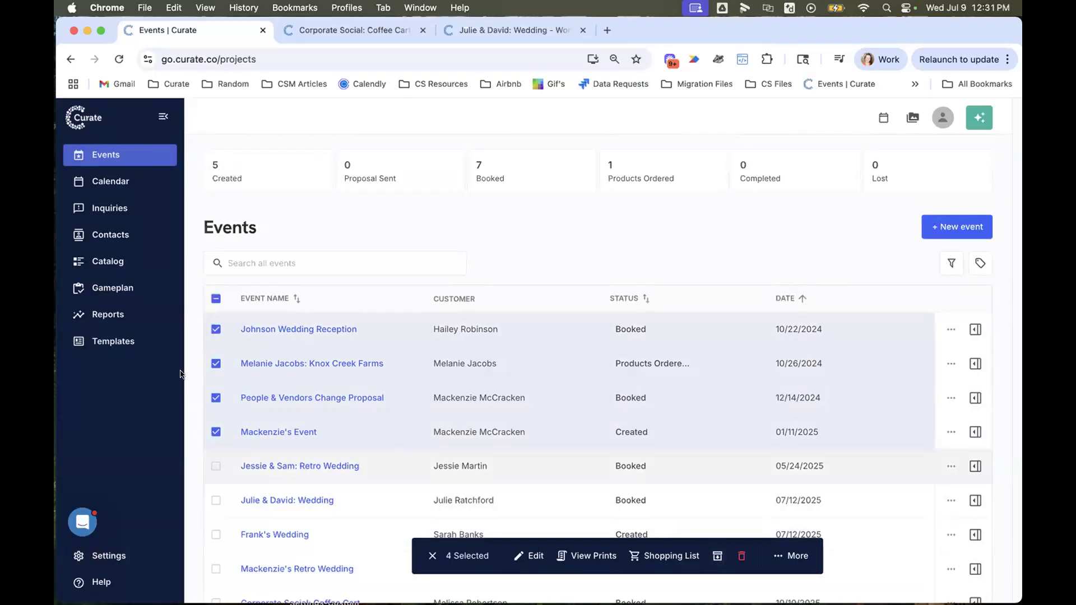
{"action": "left_click", "coordinate": [216, 329]}
{"action": "left_click", "coordinate": [216, 363]}
{"action": "left_click", "coordinate": [216, 398]}
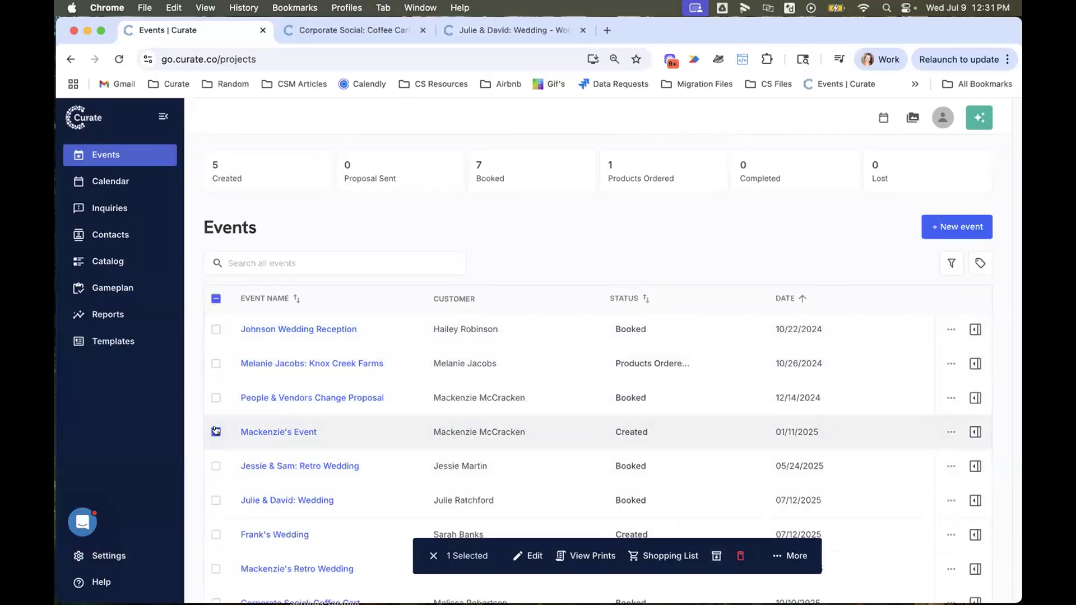
{"action": "left_click", "coordinate": [216, 432]}
- Sort the events list by date in descending order and switch it back to ascending
{"action": "mouse_move", "coordinate": [246, 331]}
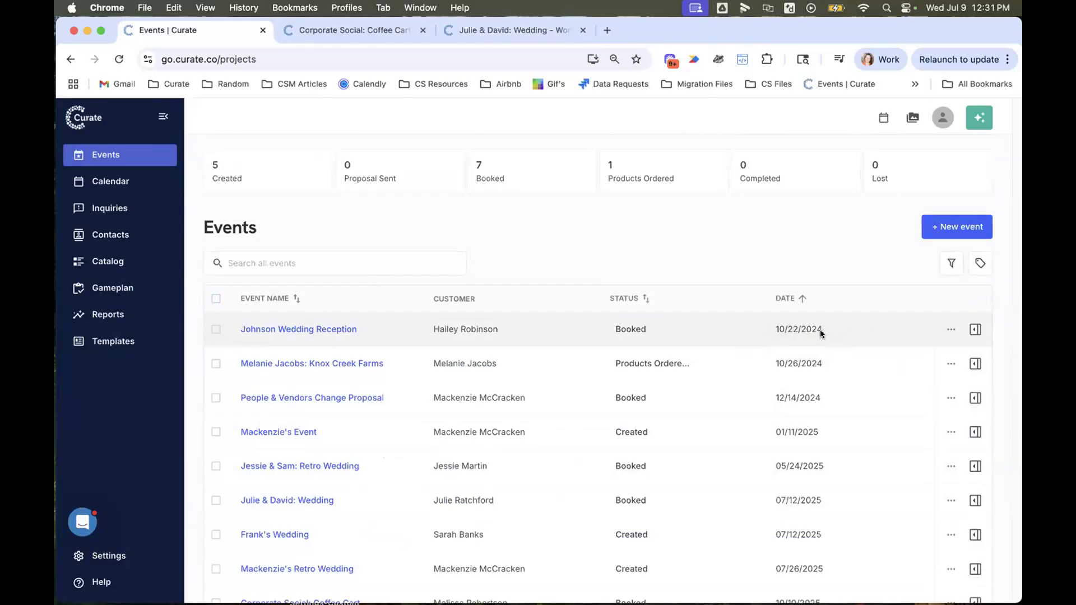
{"action": "left_click", "coordinate": [802, 298]}
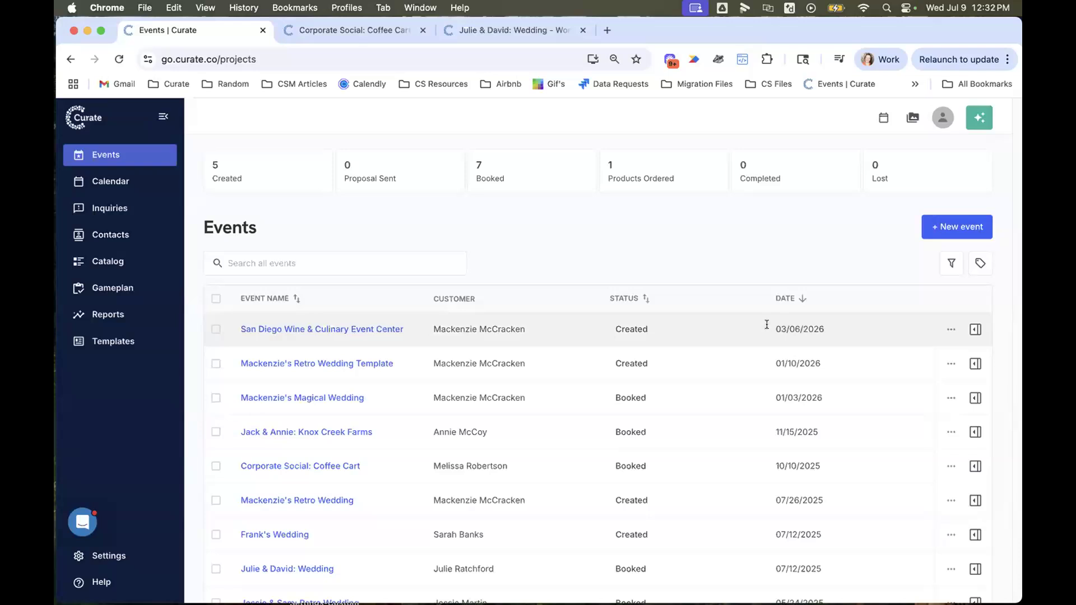
{"action": "left_click", "coordinate": [797, 300]}
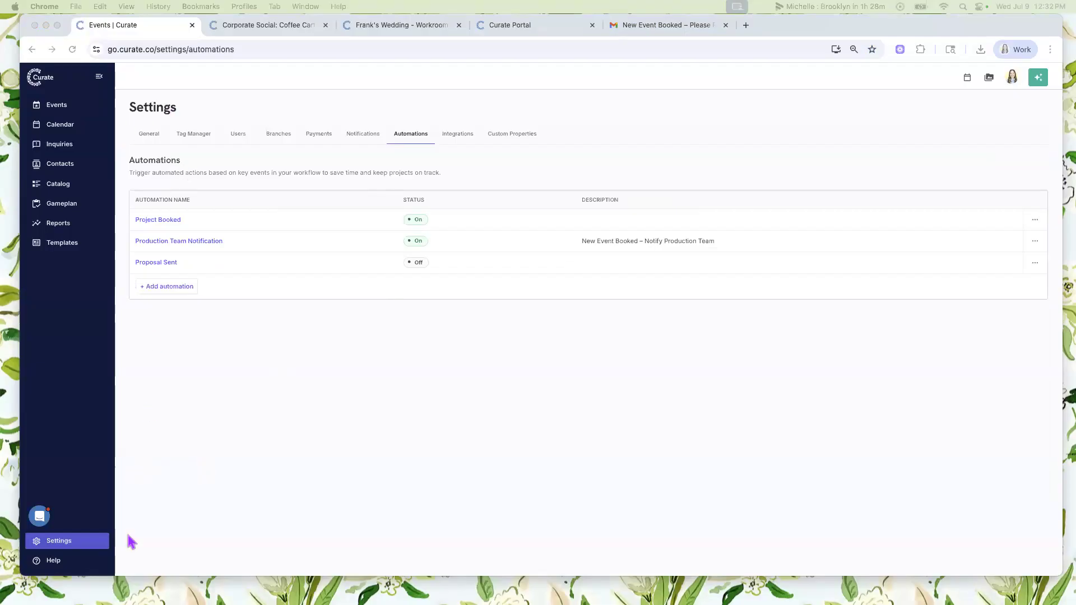
- In the Automations settings, view a blank automation form and the existing Production Team Notification automation, closing each without changes
{"action": "left_click", "coordinate": [50, 548]}
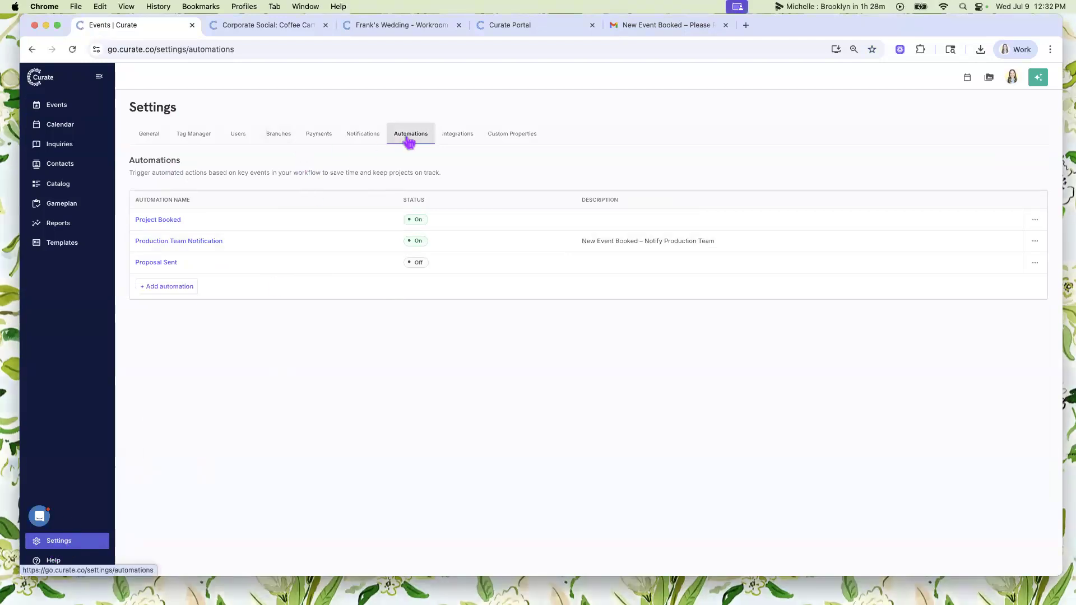
{"action": "left_click", "coordinate": [160, 289]}
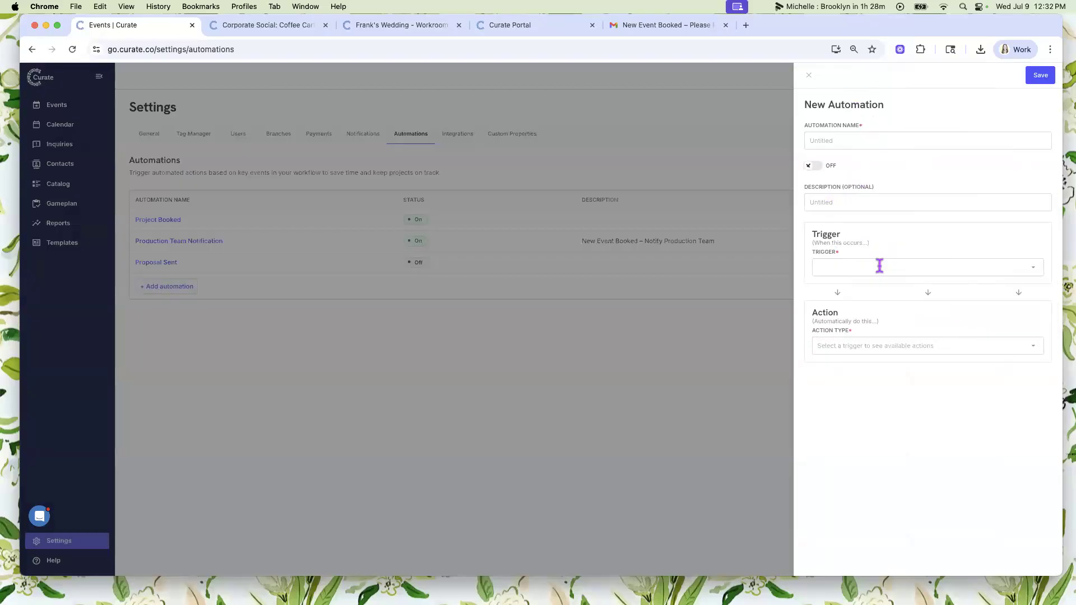
{"action": "left_click", "coordinate": [808, 75]}
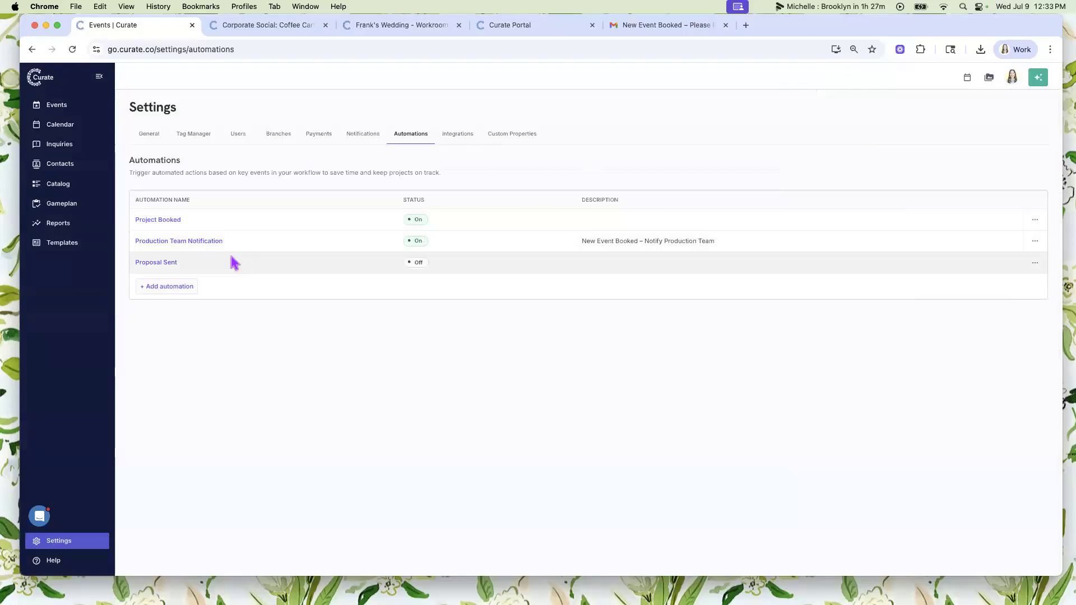
{"action": "left_click", "coordinate": [193, 247]}
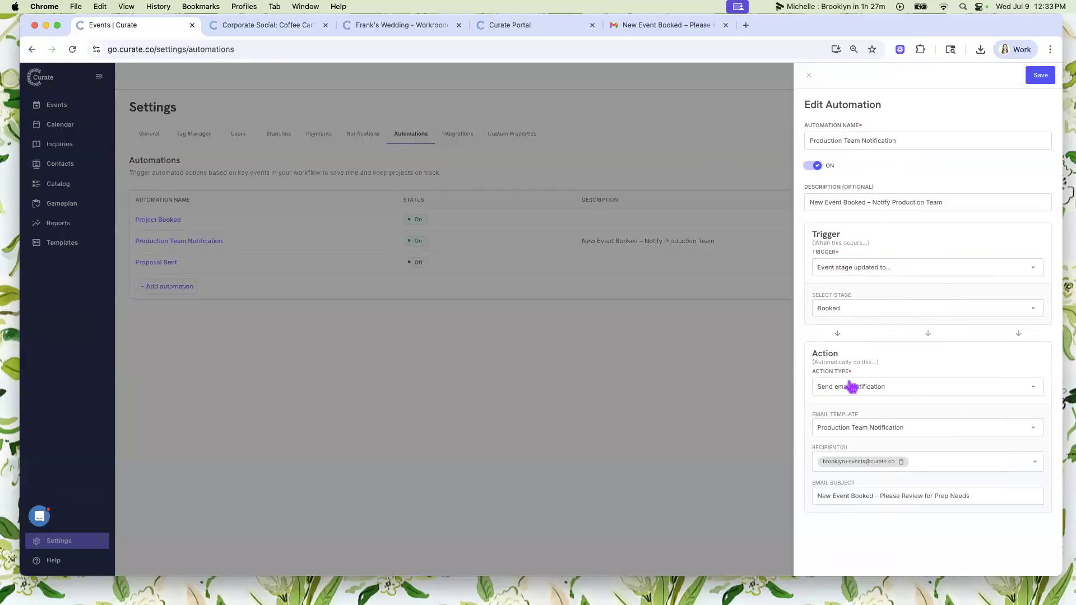
{"action": "left_click", "coordinate": [808, 75]}
- Start a new automation named Webinar, switch it on, and switch it back off
{"action": "left_click", "coordinate": [183, 289]}
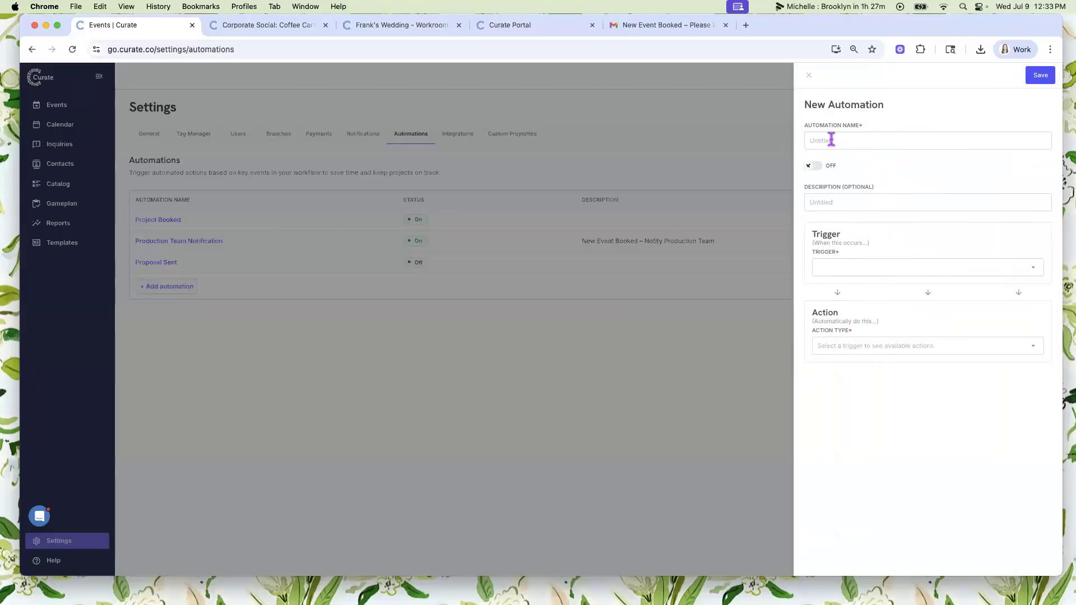
{"action": "left_click", "coordinate": [870, 138]}
{"action": "type", "text": "Webinar"}
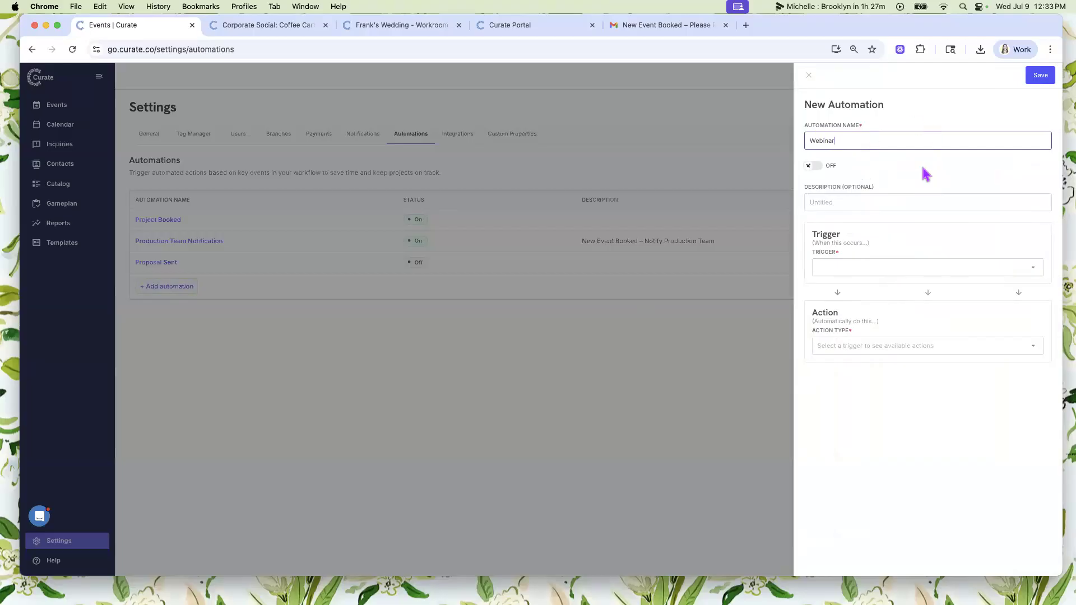
{"action": "left_click", "coordinate": [812, 170]}
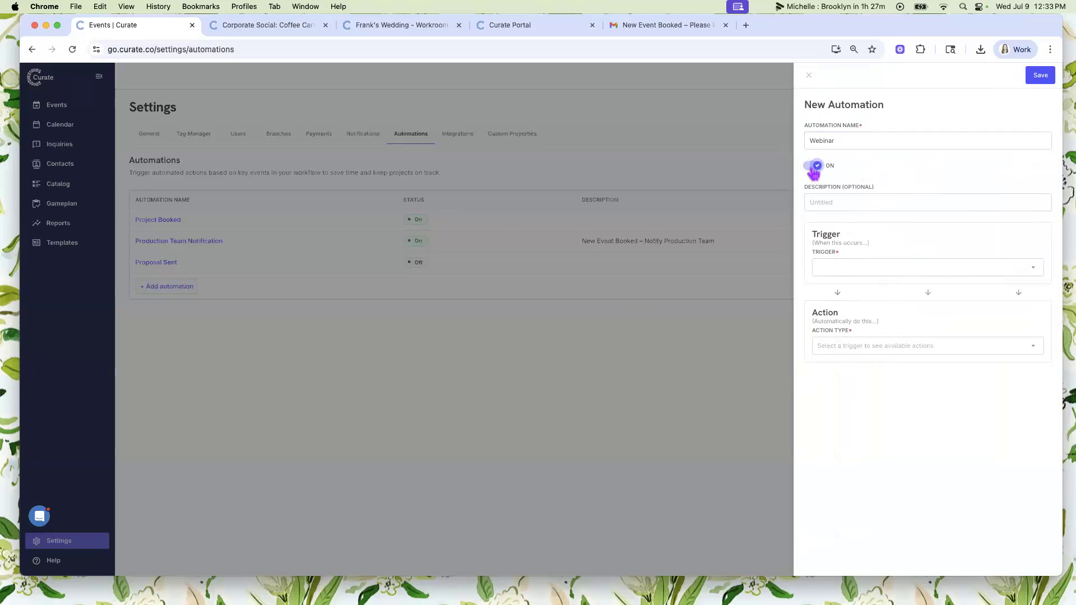
{"action": "left_click", "coordinate": [813, 168]}
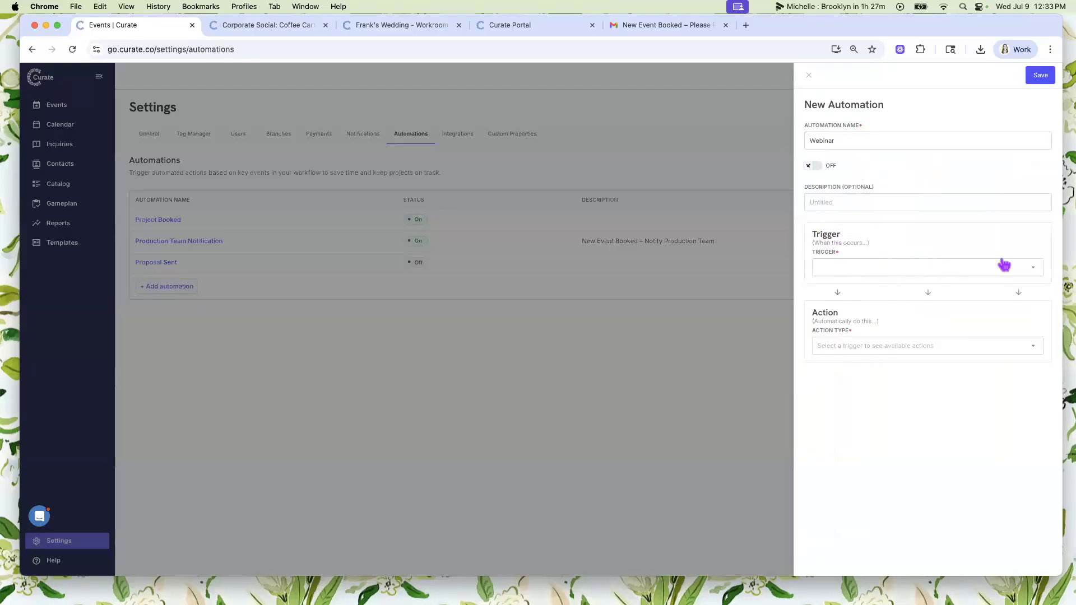
- Set the automation's trigger to the event stage being updated to Products Ordered
{"action": "scroll", "coordinate": [1002, 262], "scroll_direction": "up", "scroll_amount": 5}
{"action": "scroll", "coordinate": [915, 264], "scroll_direction": "right", "scroll_amount": 1}
{"action": "left_click", "coordinate": [690, 283]}
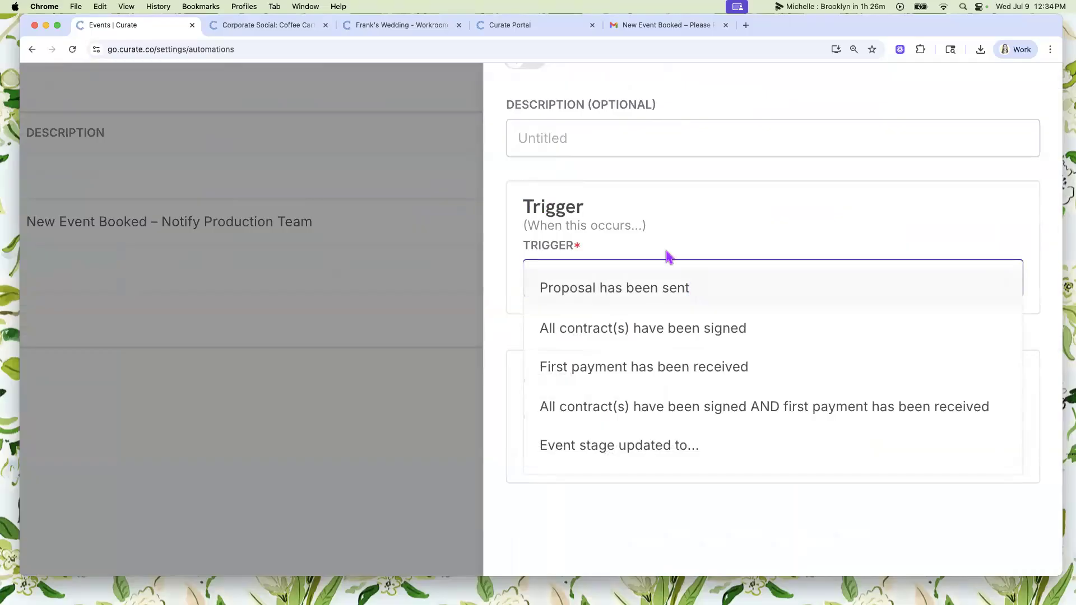
{"action": "left_click", "coordinate": [615, 457]}
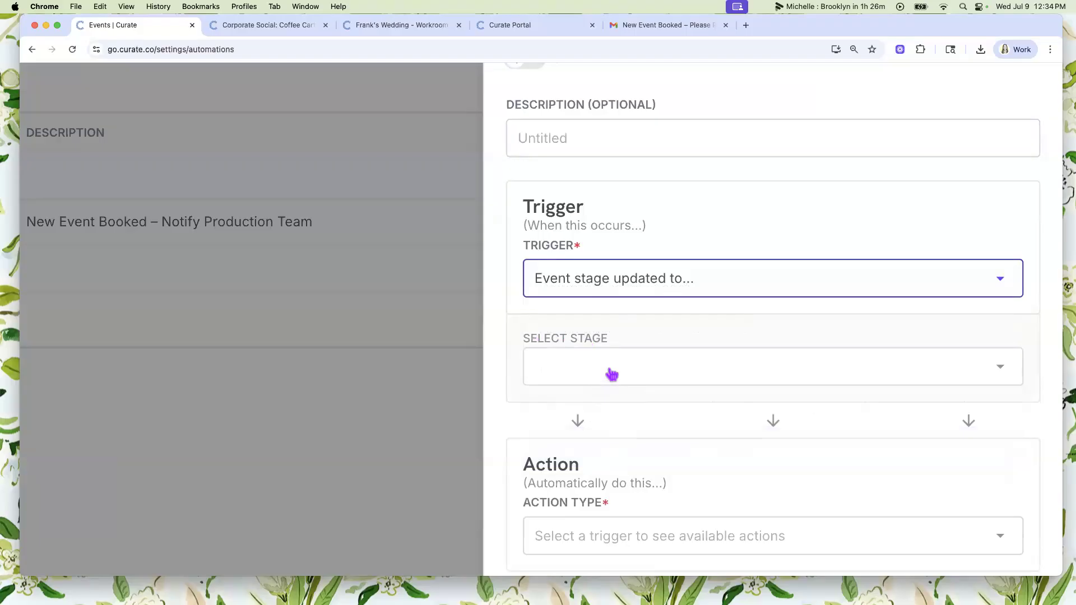
{"action": "left_click", "coordinate": [672, 366]}
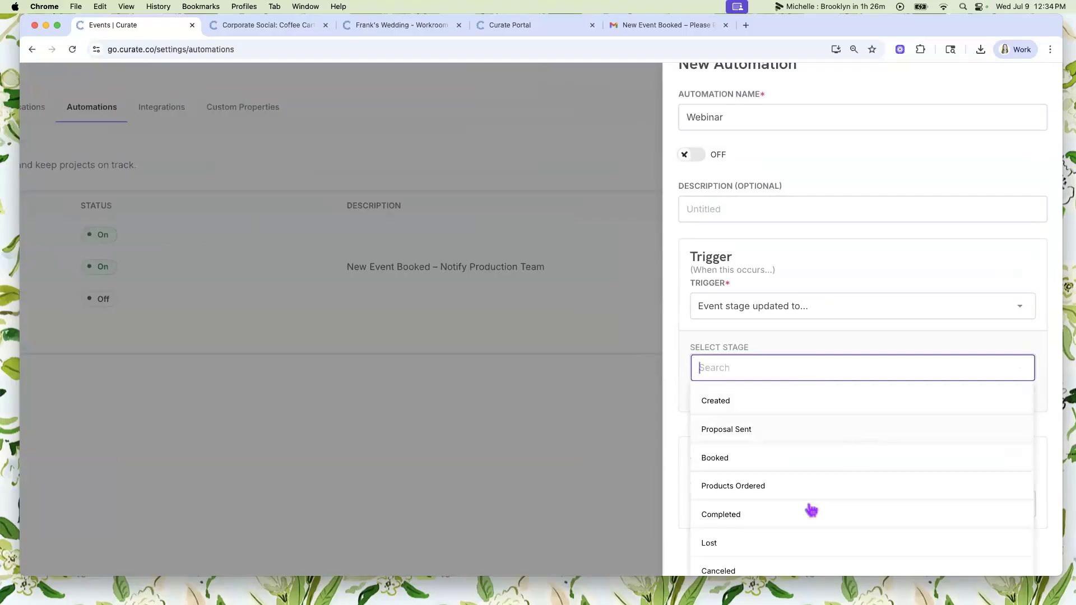
{"action": "scroll", "coordinate": [751, 480], "scroll_direction": "down", "scroll_amount": 1}
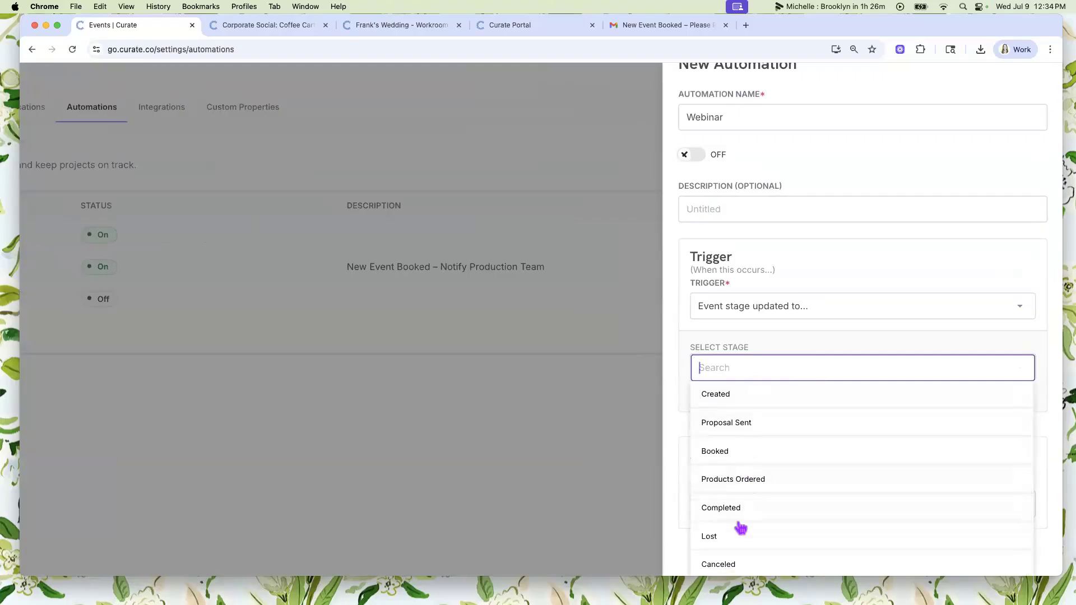
{"action": "left_click", "coordinate": [776, 481]}
{"action": "scroll", "coordinate": [785, 439], "scroll_direction": "down", "scroll_amount": 3}
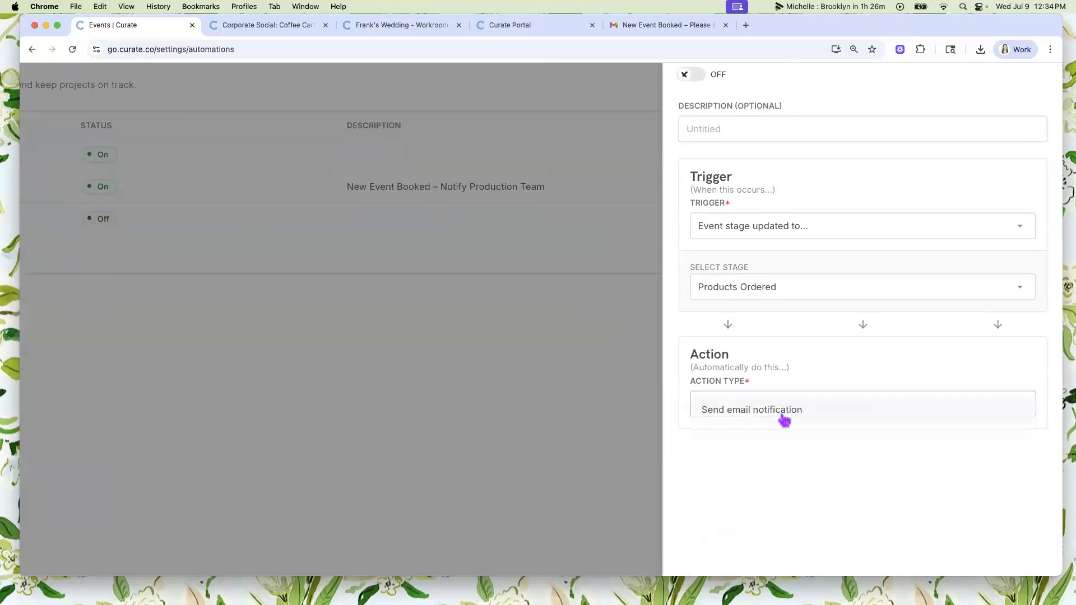
- Set the action to send an email notification with the Production Team Notification template and add one team member's email as recipient
{"action": "left_click", "coordinate": [783, 418]}
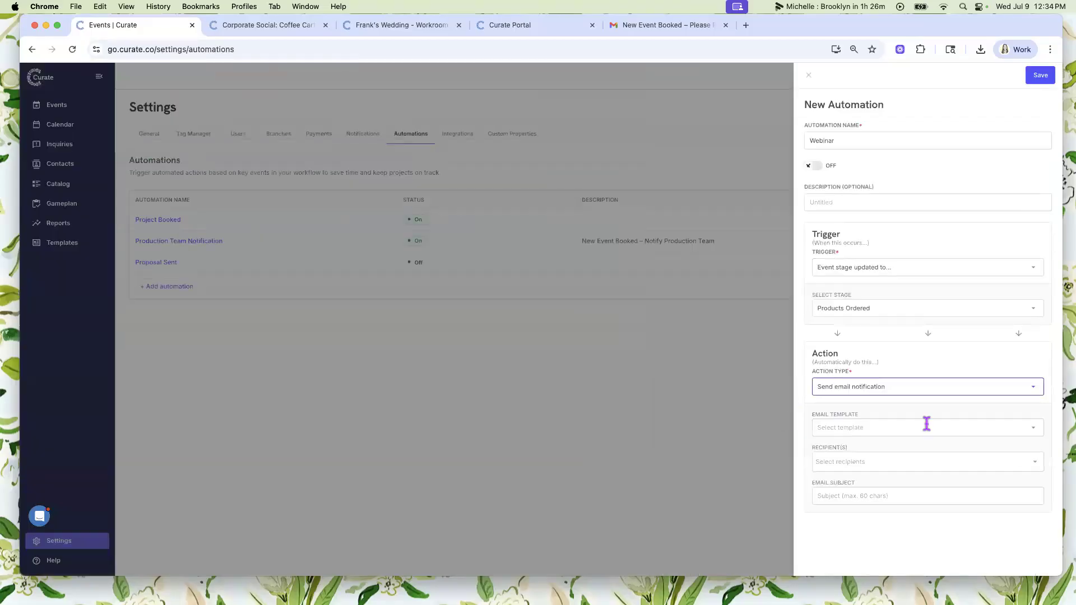
{"action": "left_click", "coordinate": [889, 431]}
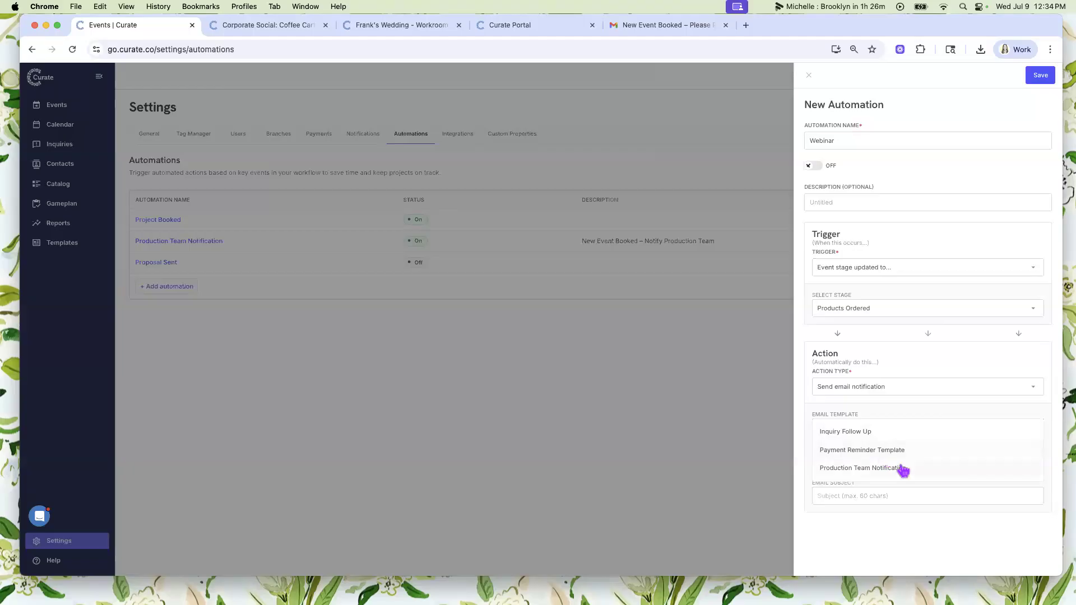
{"action": "left_click", "coordinate": [866, 472]}
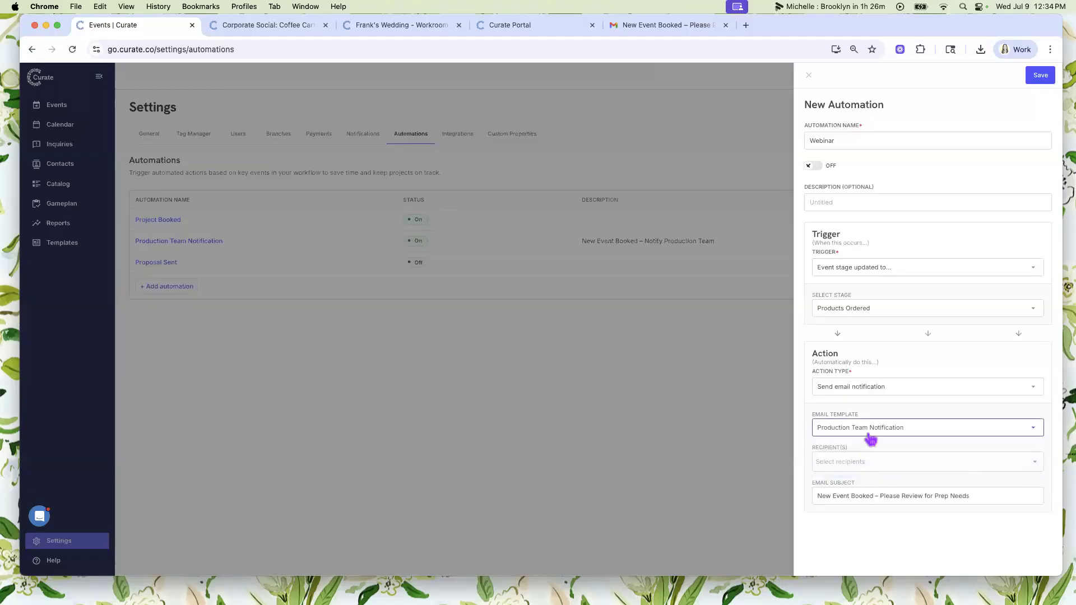
{"action": "left_click", "coordinate": [860, 461]}
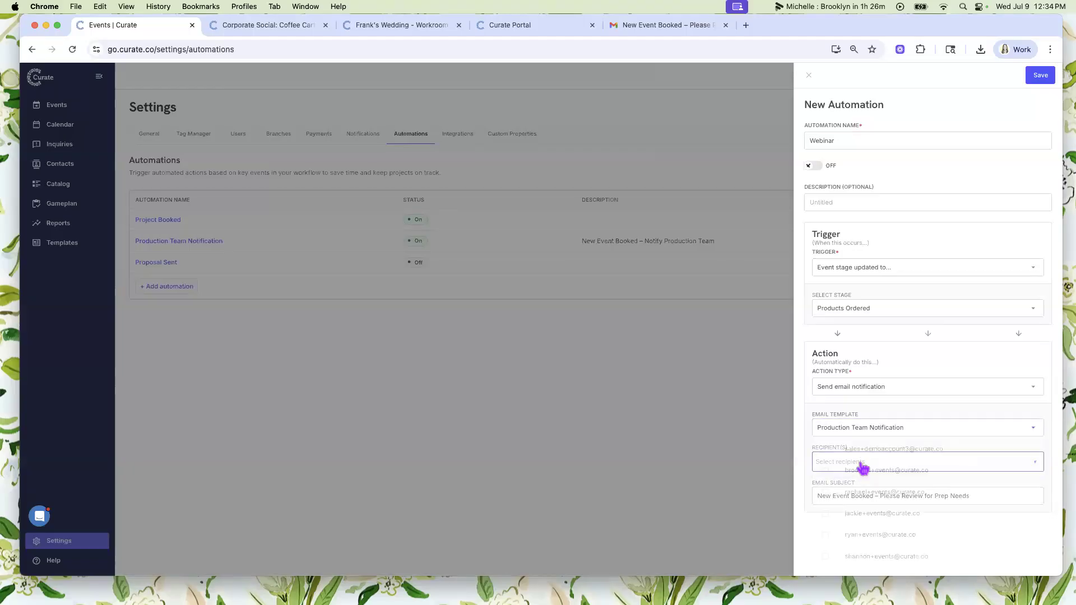
{"action": "scroll", "coordinate": [886, 558], "scroll_direction": "down", "scroll_amount": 1}
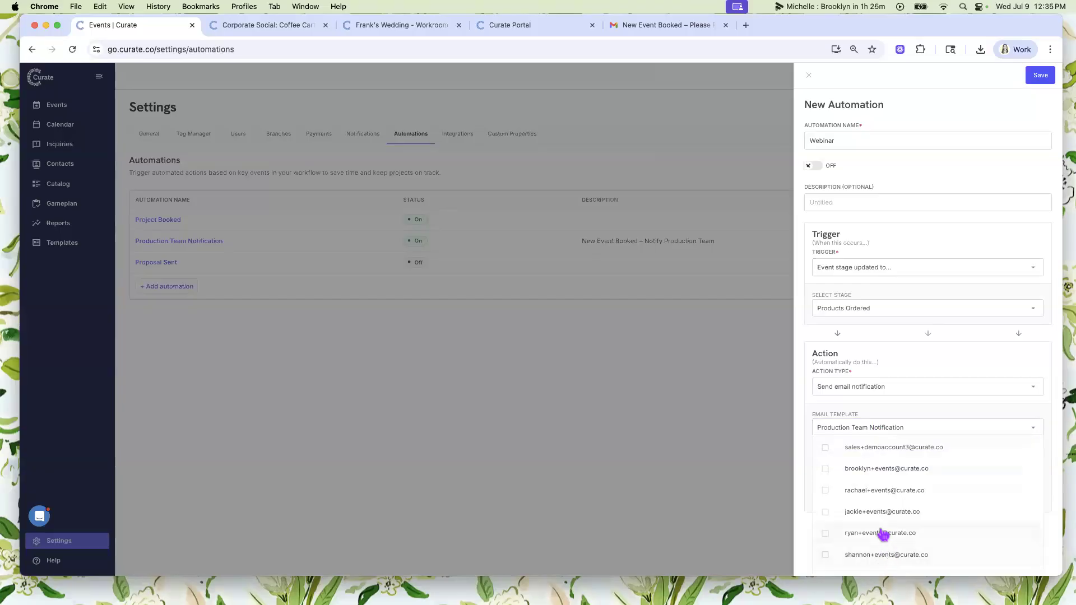
{"action": "scroll", "coordinate": [840, 518], "scroll_direction": "down", "scroll_amount": 1}
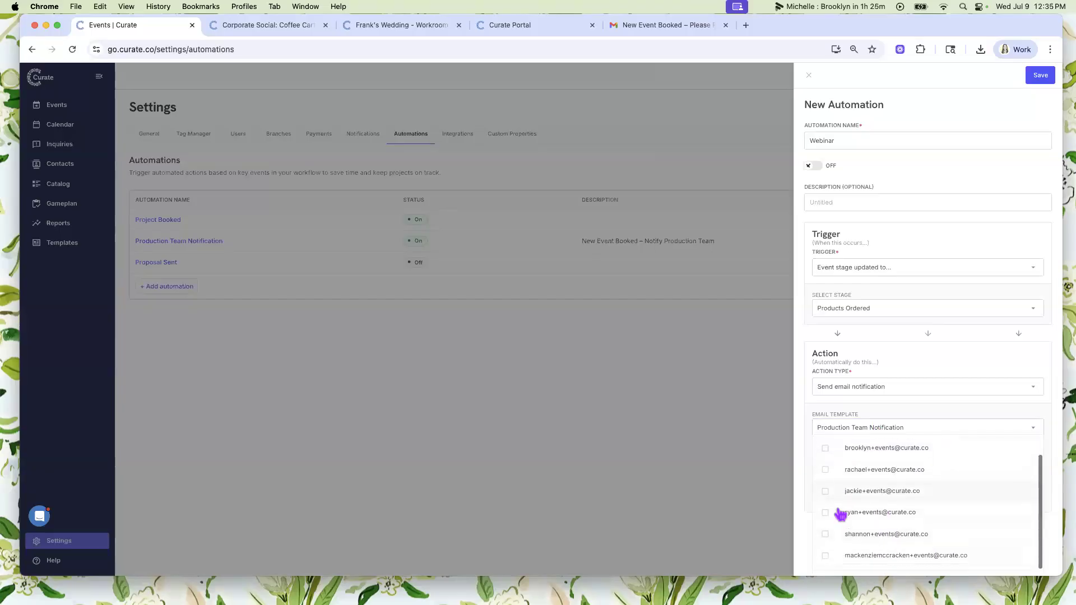
{"action": "left_click", "coordinate": [826, 536]}
{"action": "left_click", "coordinate": [919, 366]}
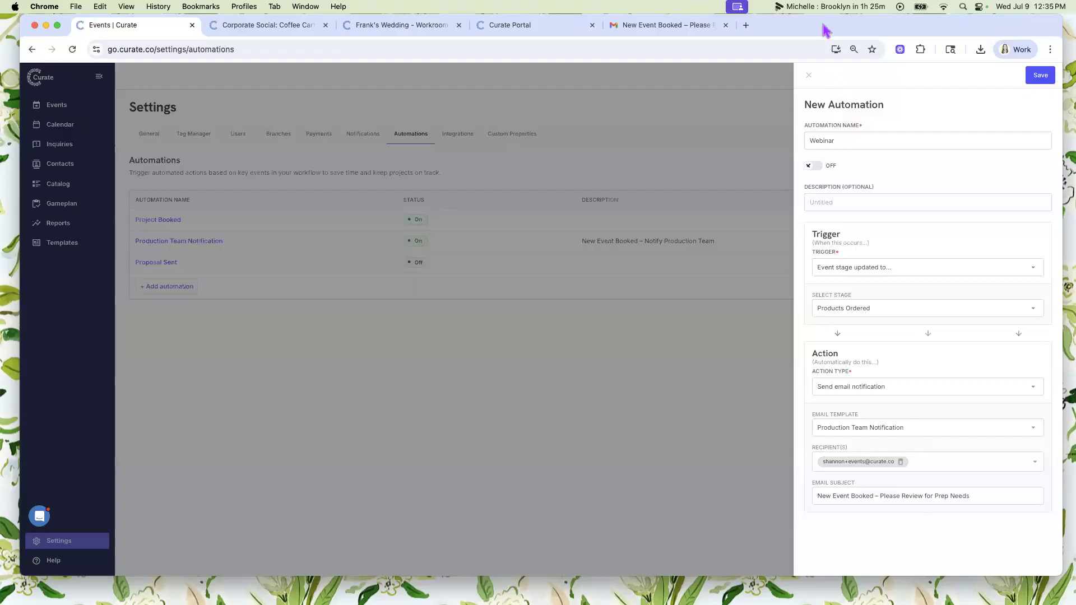
- Switch to Gmail and read the automated "New Event Booked – Please Review for Prep Needs" email
{"action": "left_click_drag", "start_coordinate": [827, 31], "coordinate": [828, 51]}
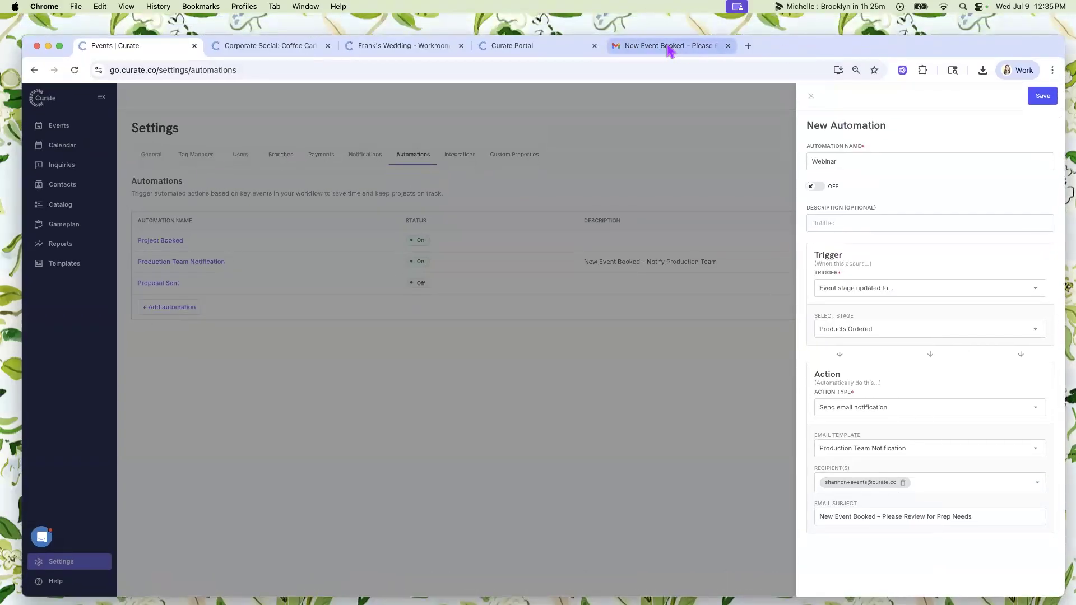
{"action": "left_click", "coordinate": [671, 50]}
{"action": "left_click_drag", "start_coordinate": [843, 51], "coordinate": [842, 34]}
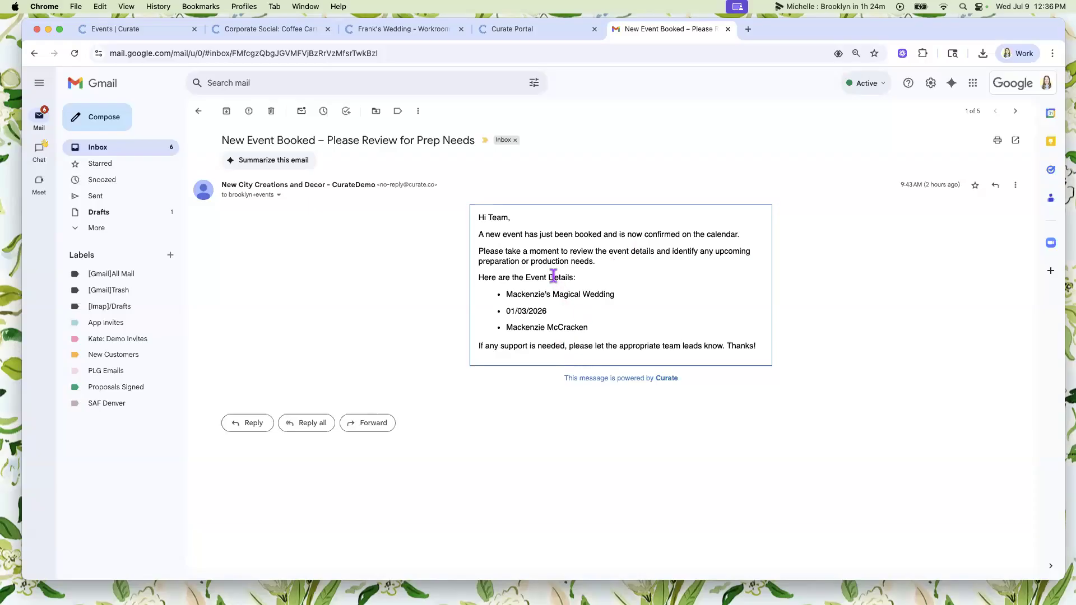
{"action": "left_click_drag", "start_coordinate": [878, 41], "coordinate": [878, 93]}
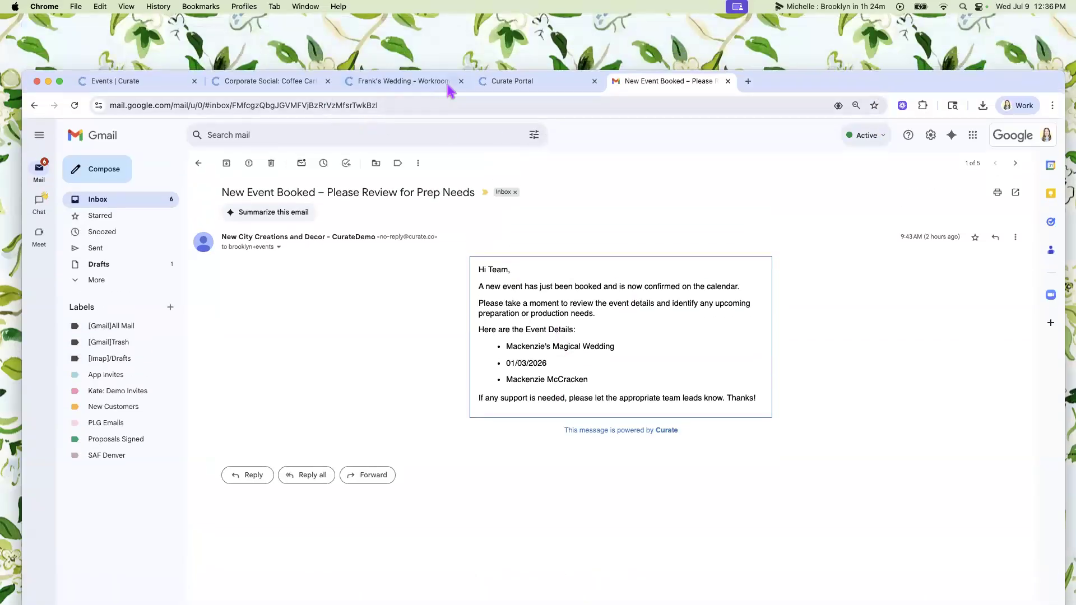
- Return to Curate and close the Webinar automation without saving it
{"action": "left_click", "coordinate": [148, 87]}
{"action": "left_click_drag", "start_coordinate": [977, 81], "coordinate": [976, 26]}
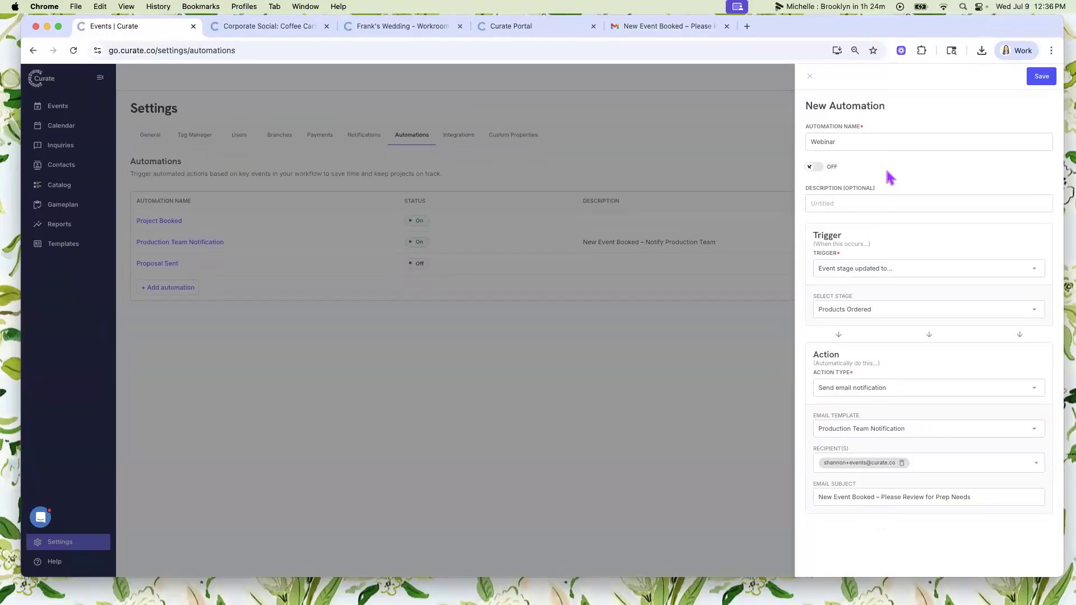
{"action": "left_click", "coordinate": [810, 78]}
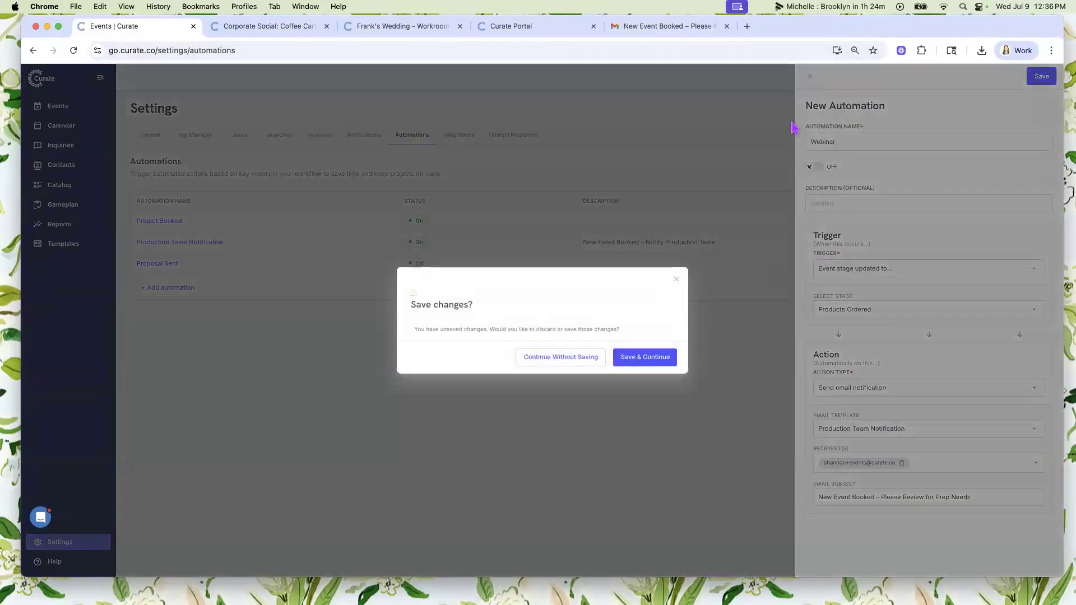
{"action": "left_click", "coordinate": [566, 358]}
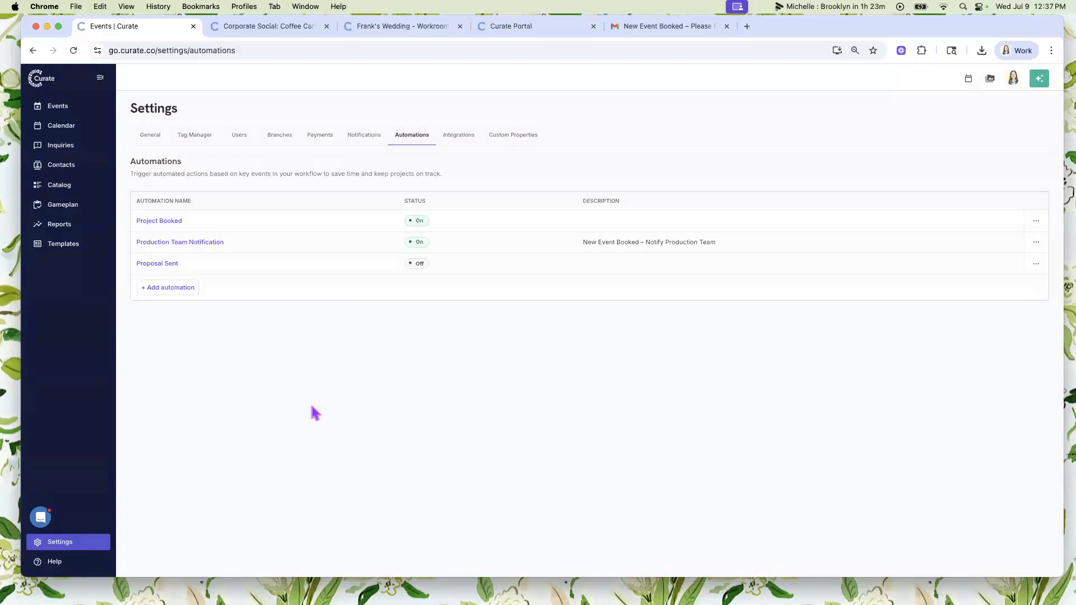
- Open another blank automation form, view its available trigger options, and close the form
{"action": "left_click", "coordinate": [180, 288]}
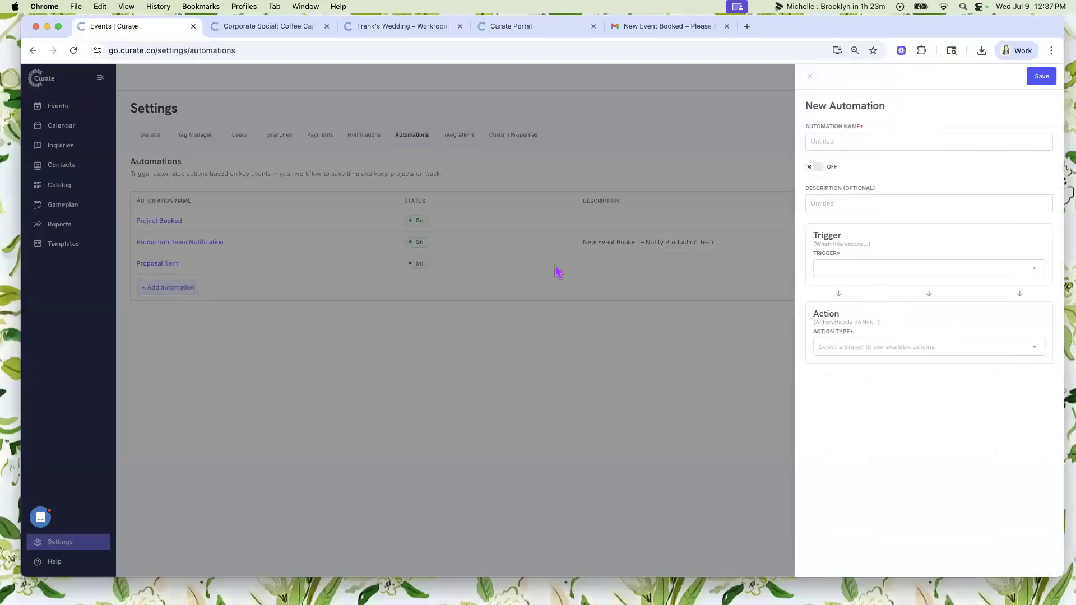
{"action": "left_click", "coordinate": [847, 268]}
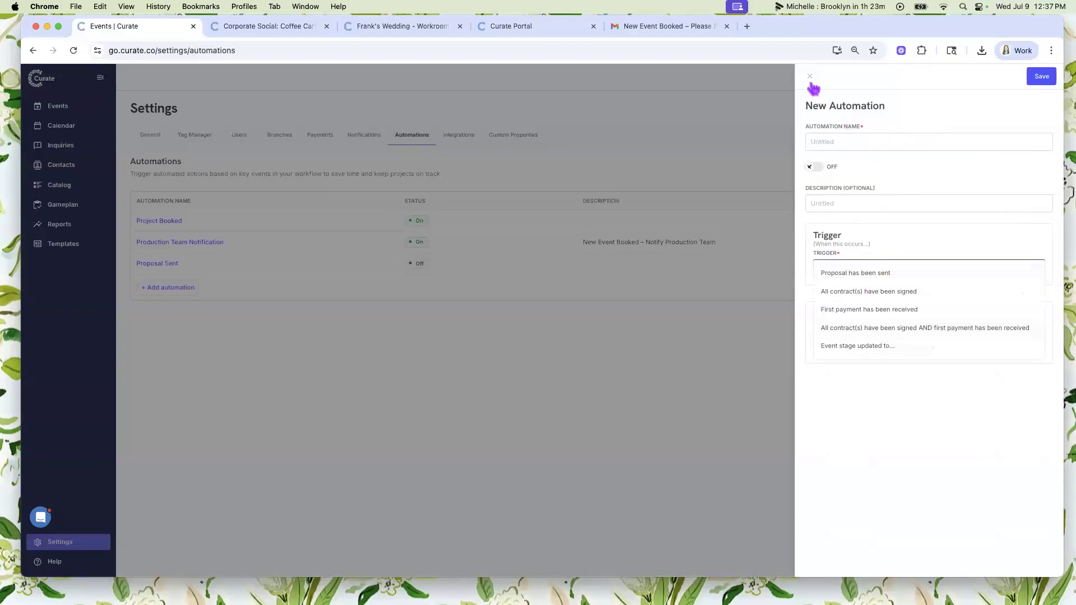
{"action": "left_click", "coordinate": [814, 80]}
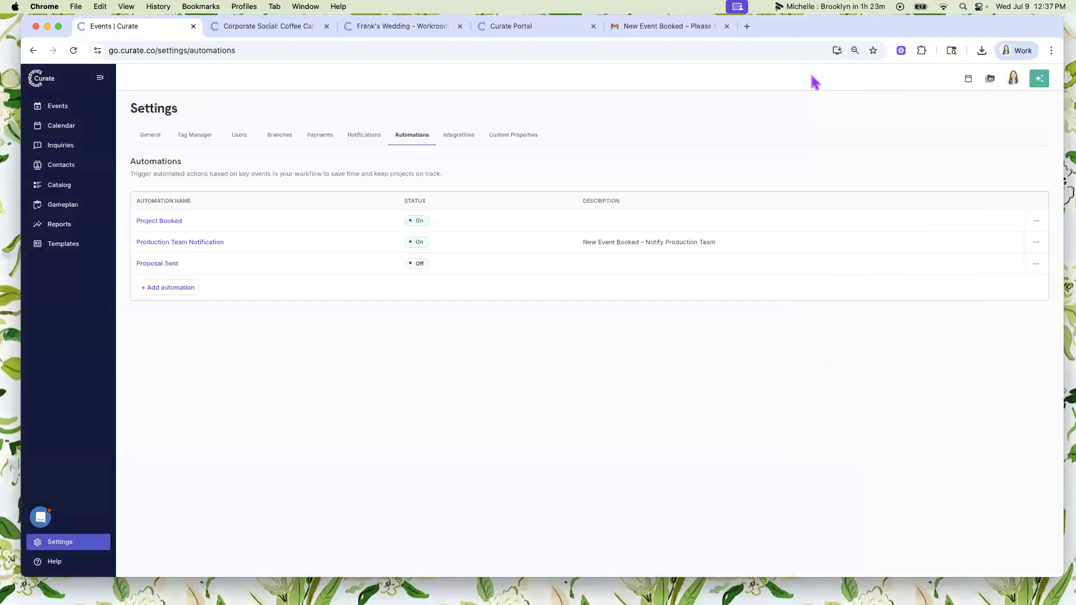